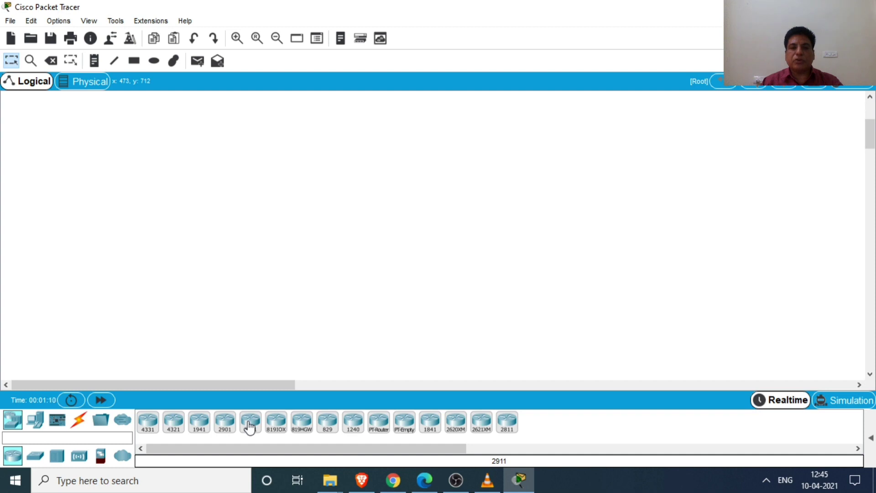
Step: Place three 2911 routers in a row on the workspace, with one PC beneath each of the two outer routers
{"action": "left_click_drag", "start_coordinate": [249, 426], "coordinate": [218, 237]}
{"action": "left_click_drag", "start_coordinate": [251, 422], "coordinate": [496, 236]}
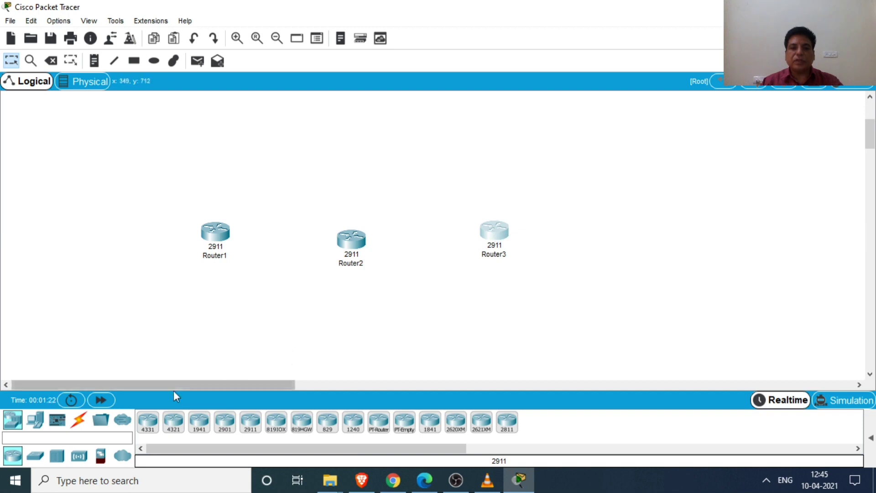
{"action": "left_click", "coordinate": [31, 424]}
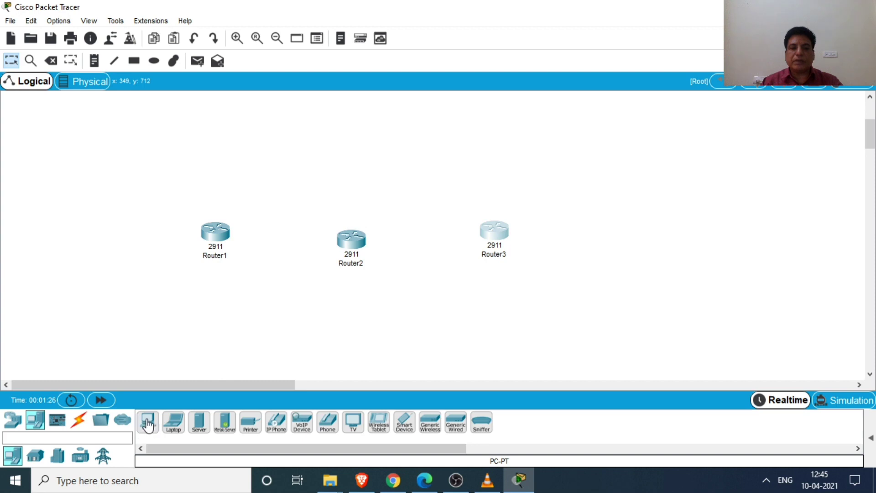
{"action": "left_click_drag", "start_coordinate": [146, 420], "coordinate": [509, 339]}
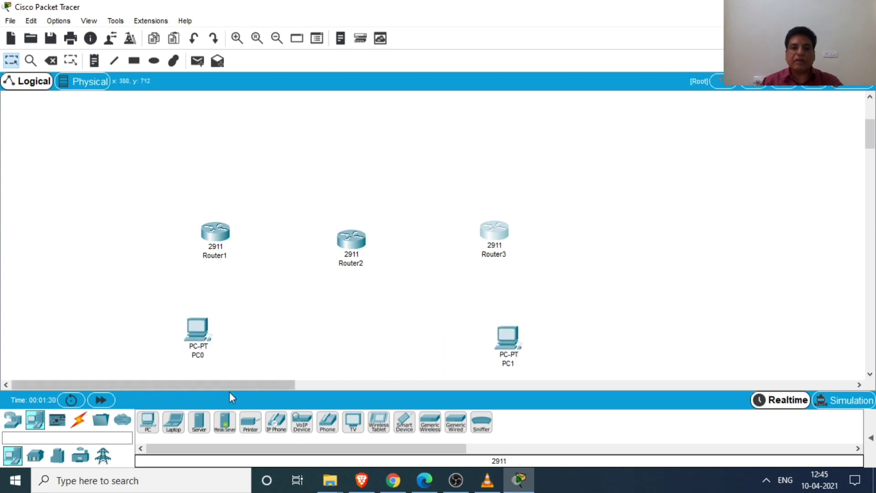
Step: Connect PC0's FastEthernet0 port to Router1's GigabitEthernet0/0 with a copper straight-through cable
{"action": "left_click", "coordinate": [79, 422]}
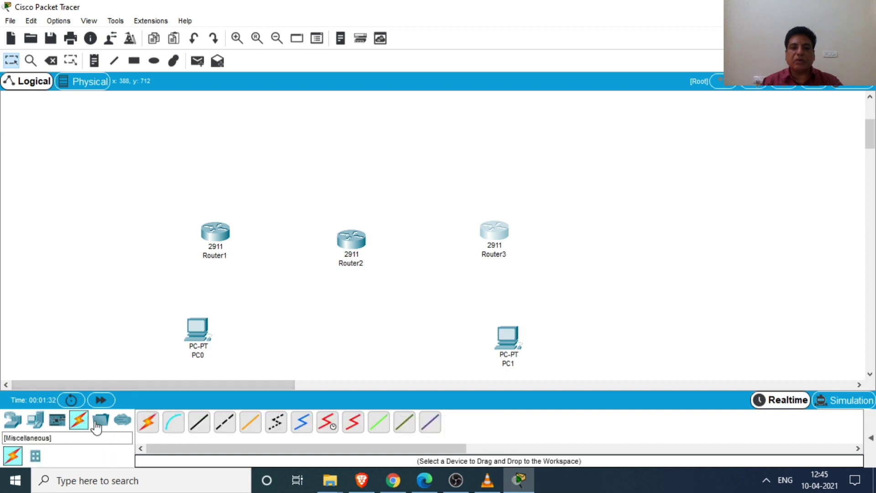
{"action": "left_click", "coordinate": [203, 425]}
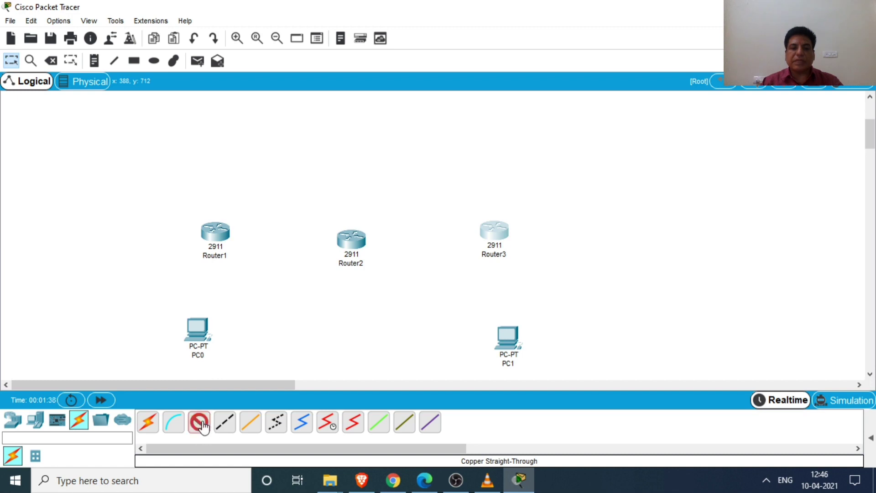
{"action": "left_click", "coordinate": [197, 329]}
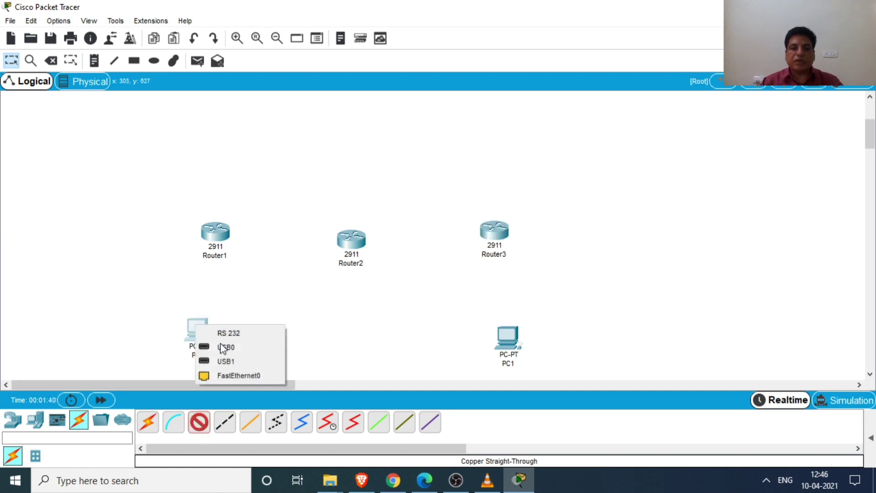
{"action": "left_click", "coordinate": [242, 376]}
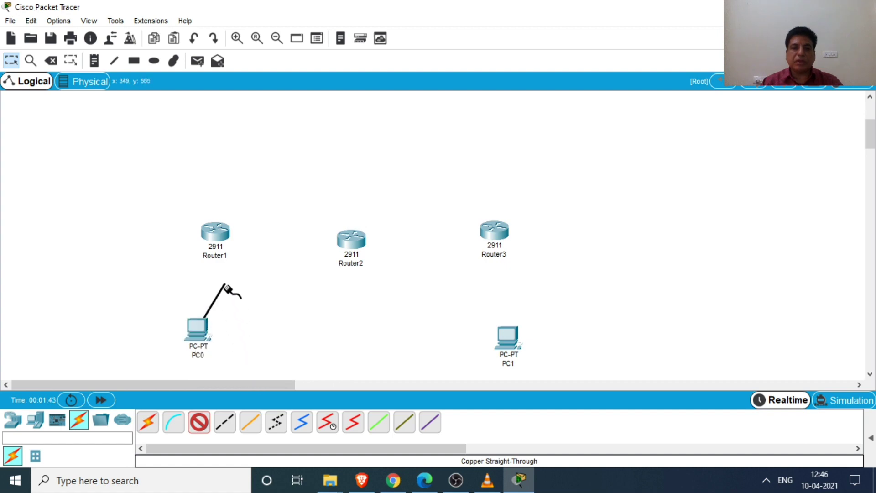
{"action": "left_click", "coordinate": [213, 238]}
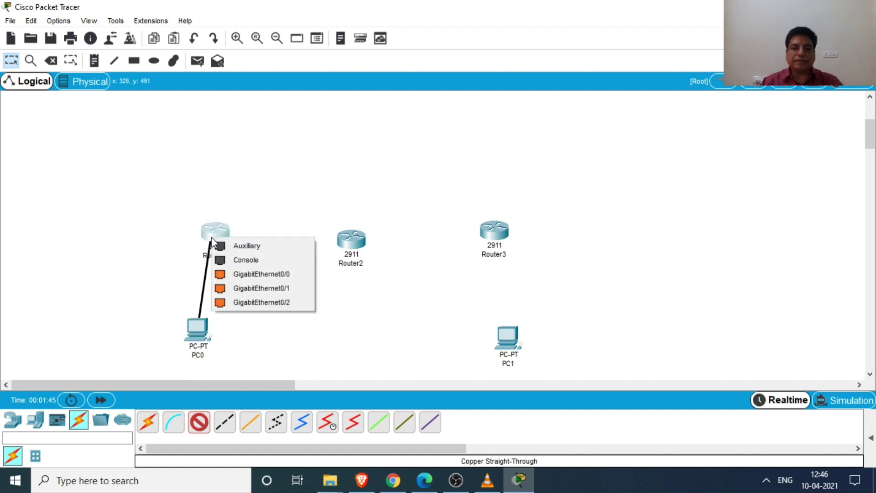
{"action": "left_click", "coordinate": [253, 278]}
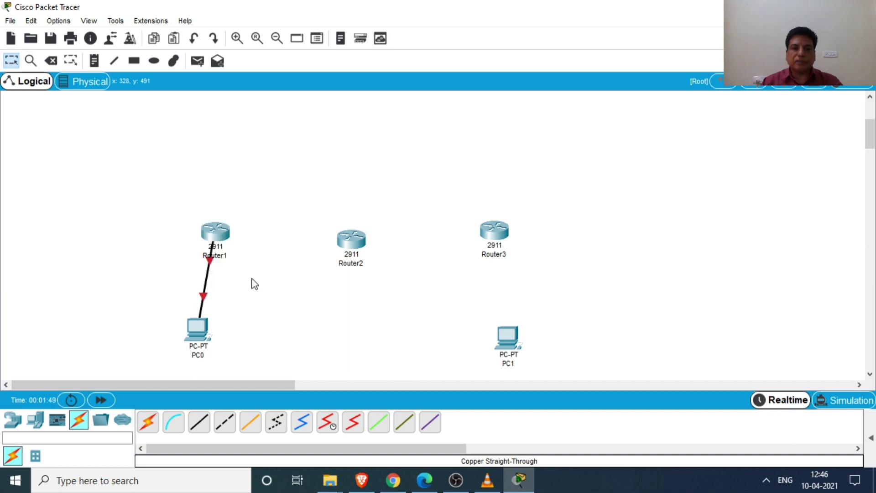
Step: Connect PC1's FastEthernet0 port to Router3's GigabitEthernet0/0 with a copper straight-through cable
{"action": "left_click", "coordinate": [201, 423]}
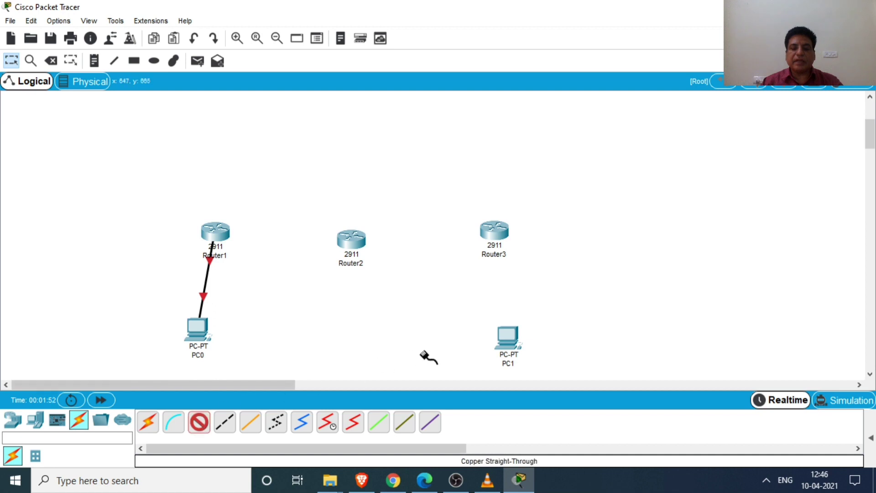
{"action": "left_click", "coordinate": [511, 340]}
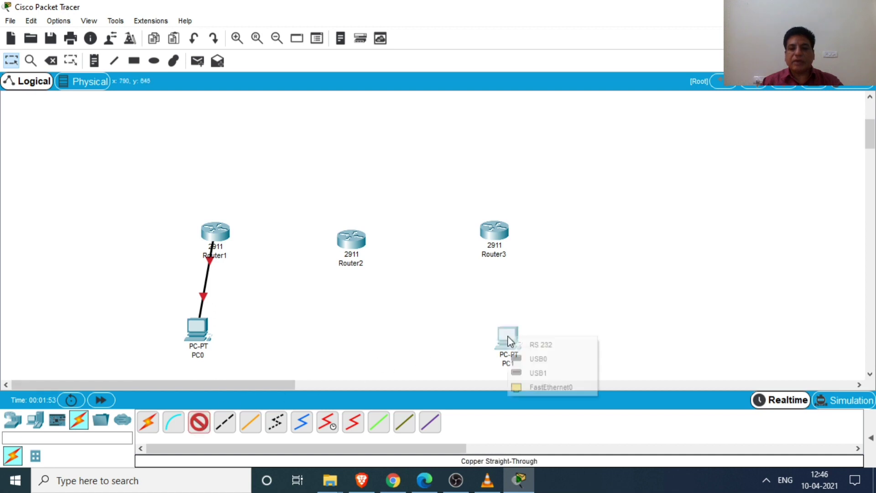
{"action": "left_click", "coordinate": [550, 388]}
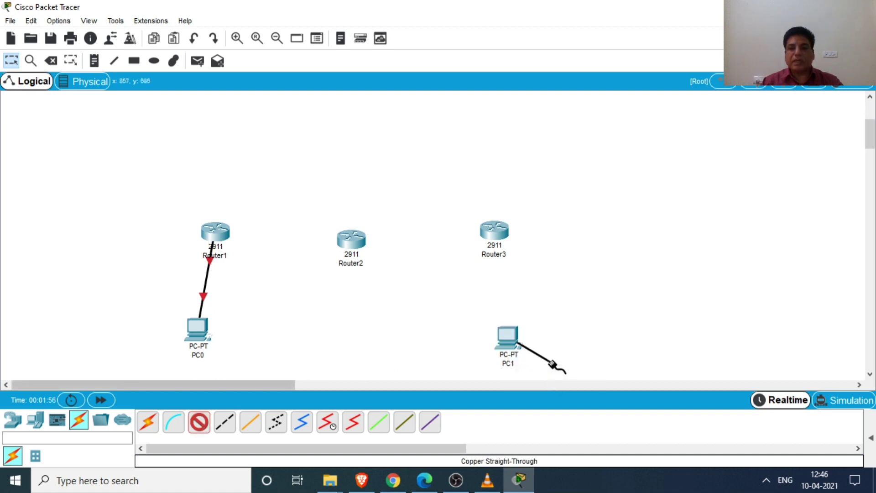
{"action": "left_click", "coordinate": [497, 242]}
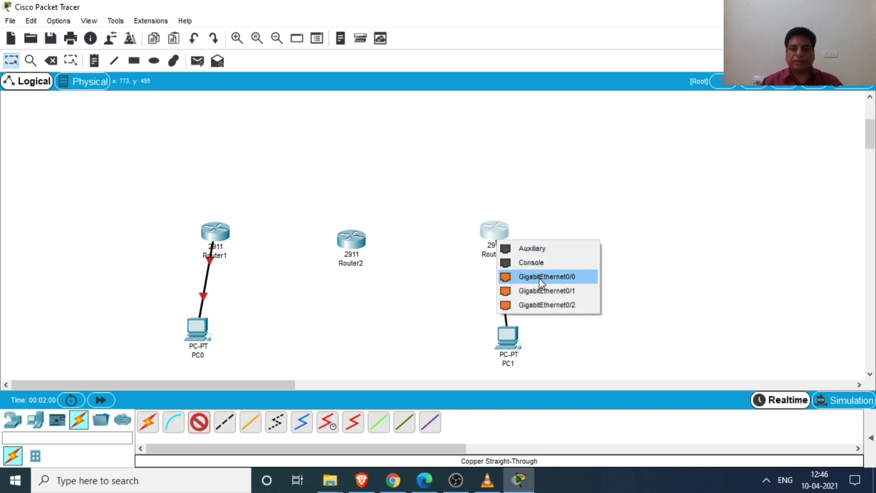
{"action": "left_click", "coordinate": [538, 278]}
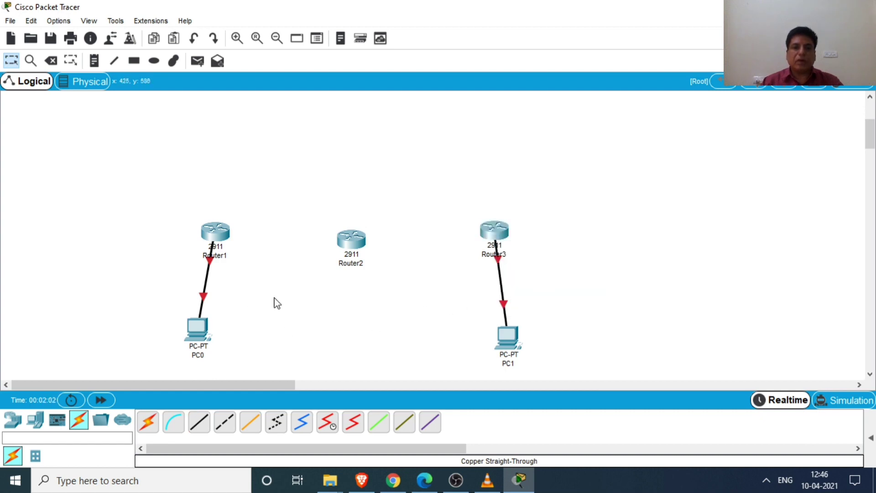
Step: Power off Router1, install an HWIC-2T module in its first expansion slot and power it back on
{"action": "left_click", "coordinate": [219, 239]}
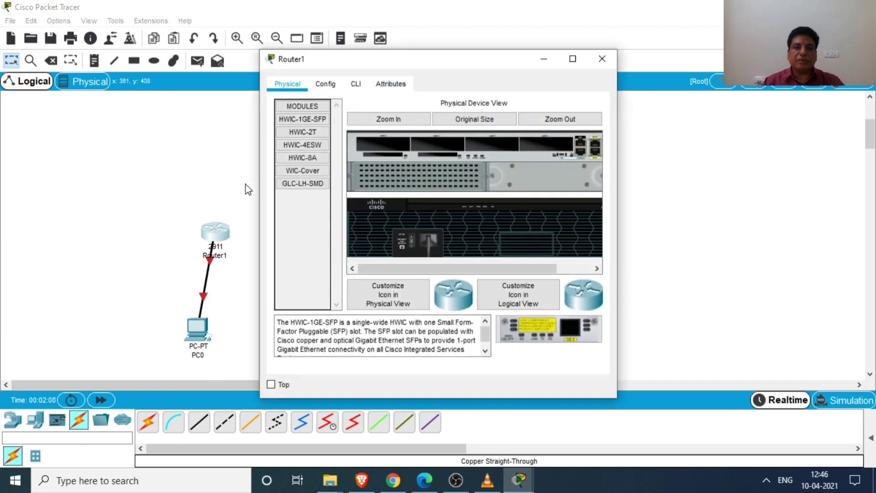
{"action": "left_click", "coordinate": [325, 84]}
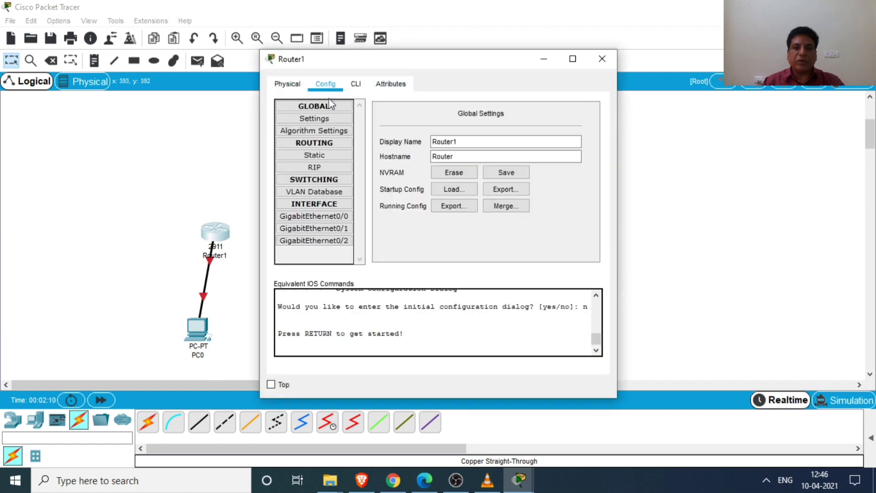
{"action": "left_click", "coordinate": [285, 85]}
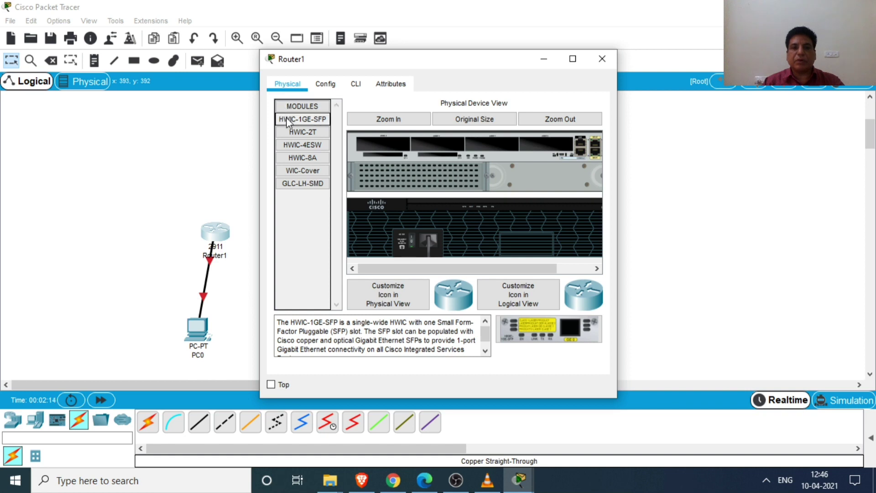
{"action": "left_click", "coordinate": [302, 132]}
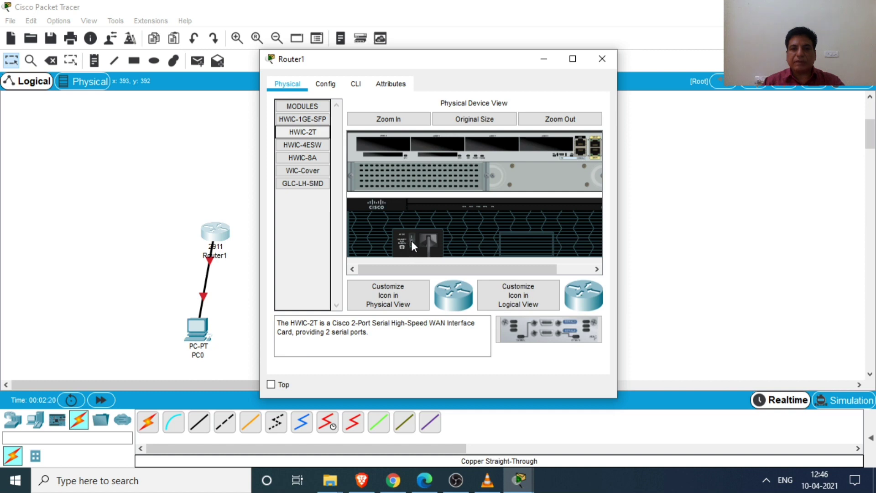
{"action": "left_click_drag", "start_coordinate": [524, 324], "coordinate": [385, 144]}
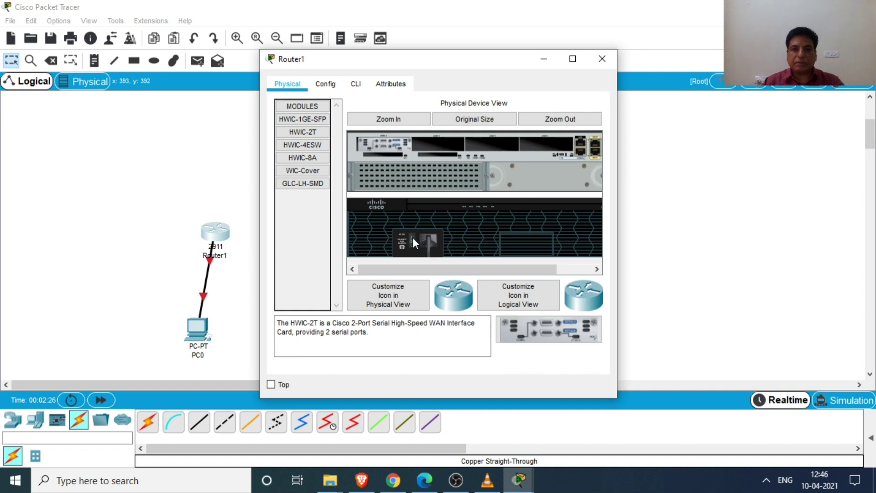
Step: Check Router1's interface list for the added serial ports, then close its window
{"action": "left_click", "coordinate": [326, 83]}
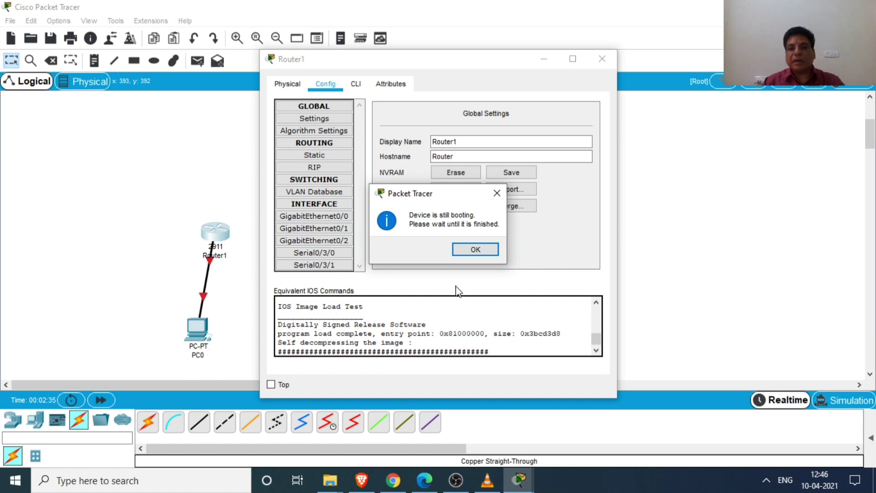
{"action": "left_click", "coordinate": [475, 249]}
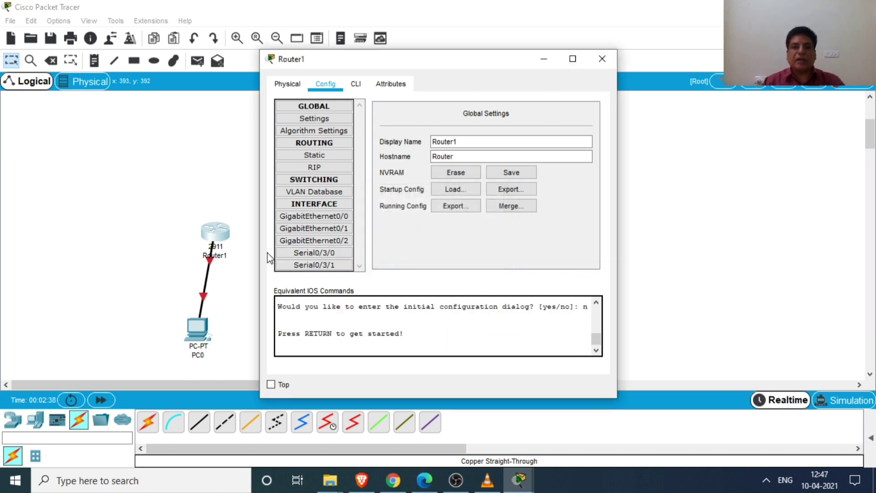
{"action": "left_click", "coordinate": [602, 59]}
{"action": "left_click", "coordinate": [212, 235]}
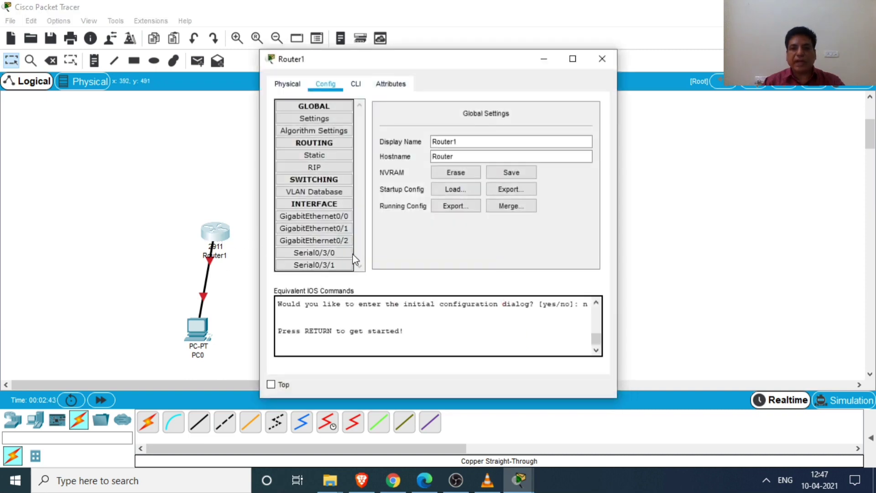
{"action": "left_click", "coordinate": [602, 58]}
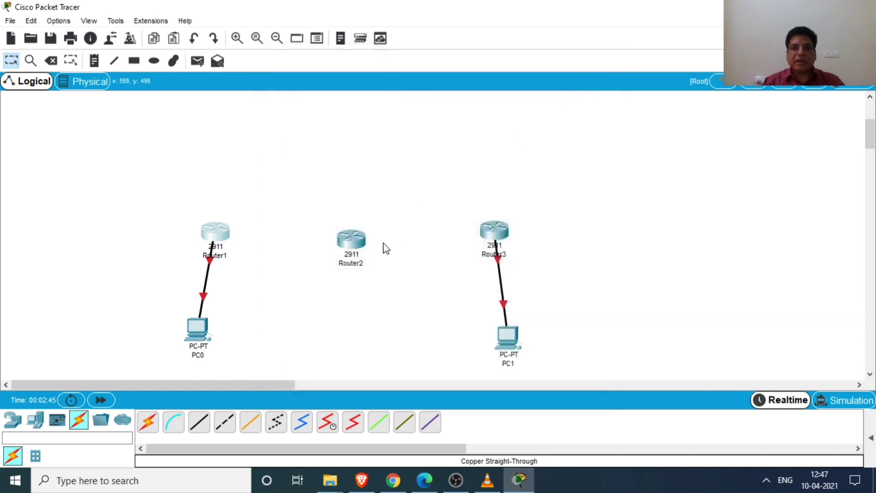
Step: Power off Router2, install an HWIC-2T module in its first expansion slot and power it back on
{"action": "left_click", "coordinate": [350, 243]}
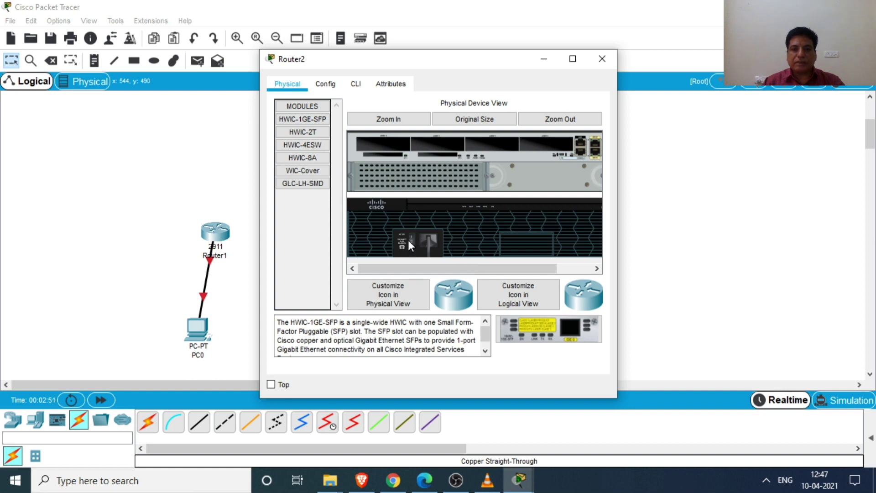
{"action": "left_click", "coordinate": [308, 134]}
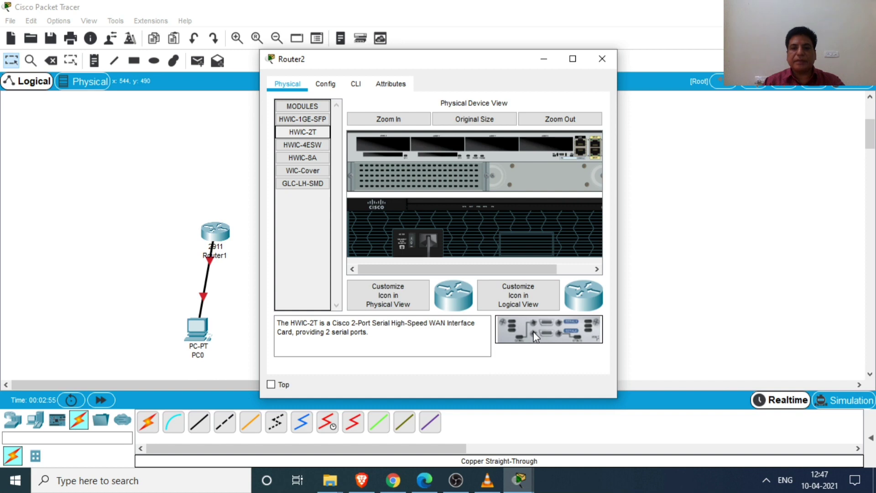
{"action": "left_click_drag", "start_coordinate": [536, 337], "coordinate": [386, 150]}
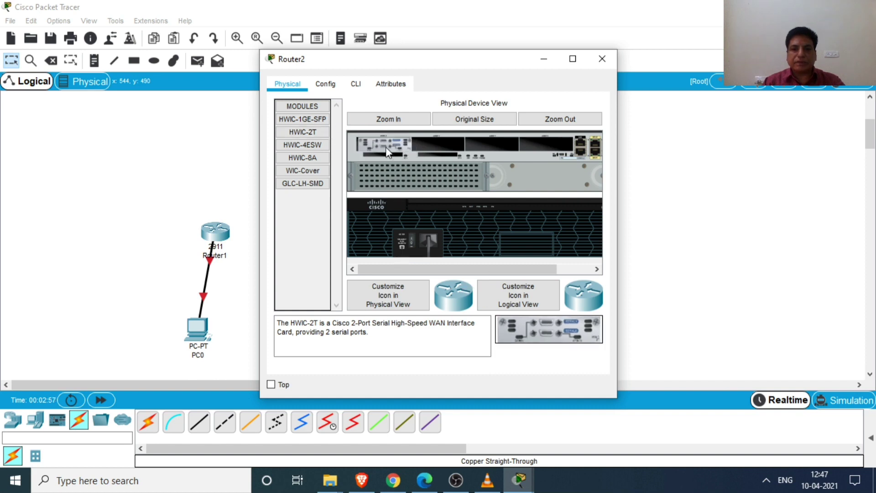
{"action": "left_click", "coordinate": [412, 237]}
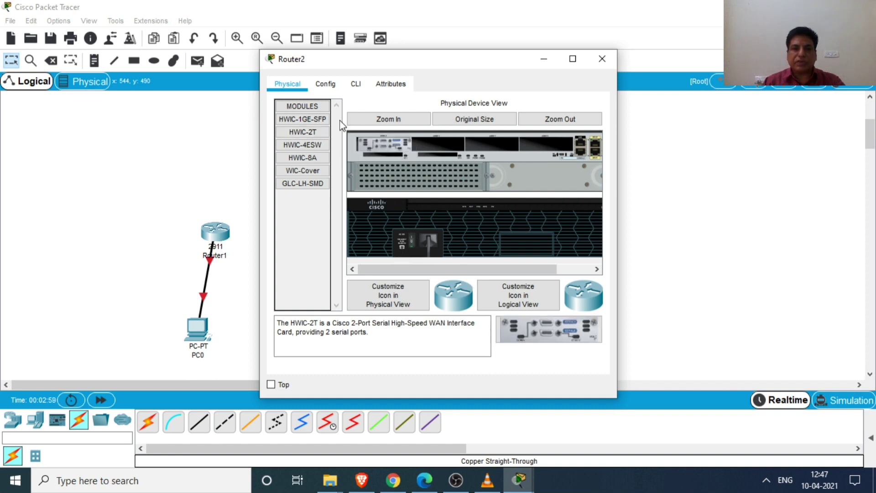
Step: Check Router2's interface list for the added serial ports, then close its window
{"action": "left_click", "coordinate": [326, 85]}
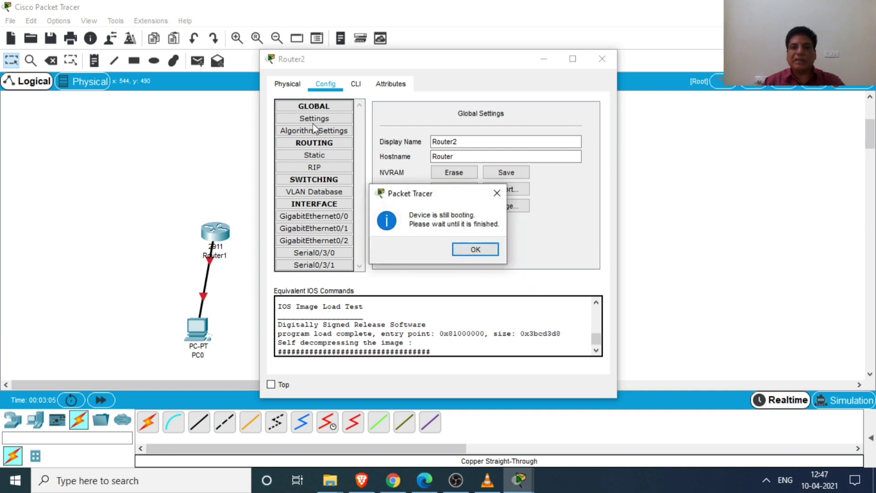
{"action": "left_click", "coordinate": [288, 88]}
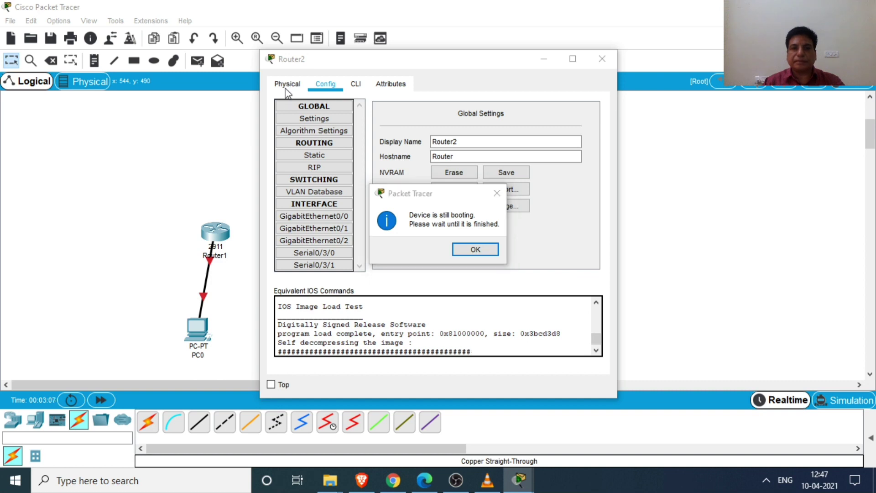
{"action": "left_click", "coordinate": [473, 250]}
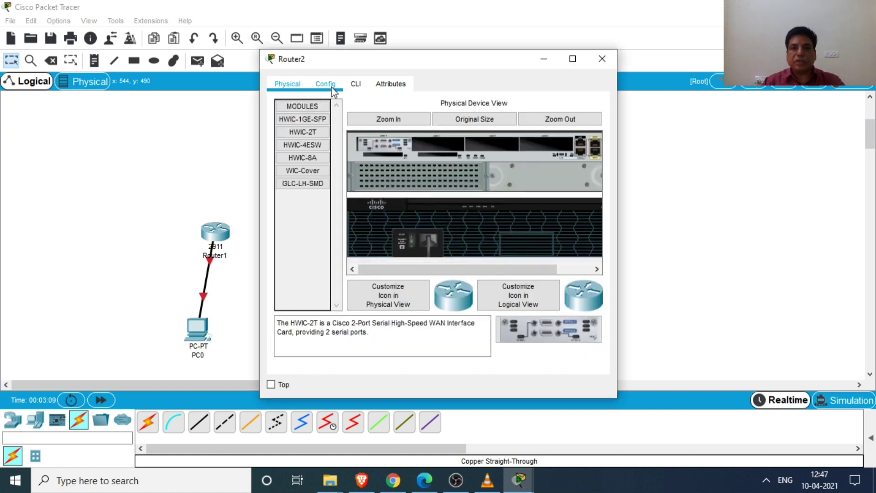
{"action": "left_click", "coordinate": [330, 86]}
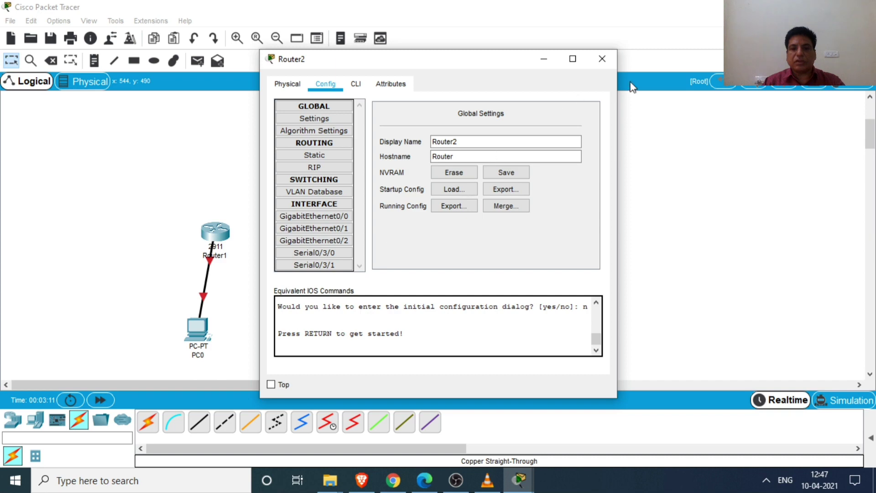
{"action": "left_click", "coordinate": [603, 59]}
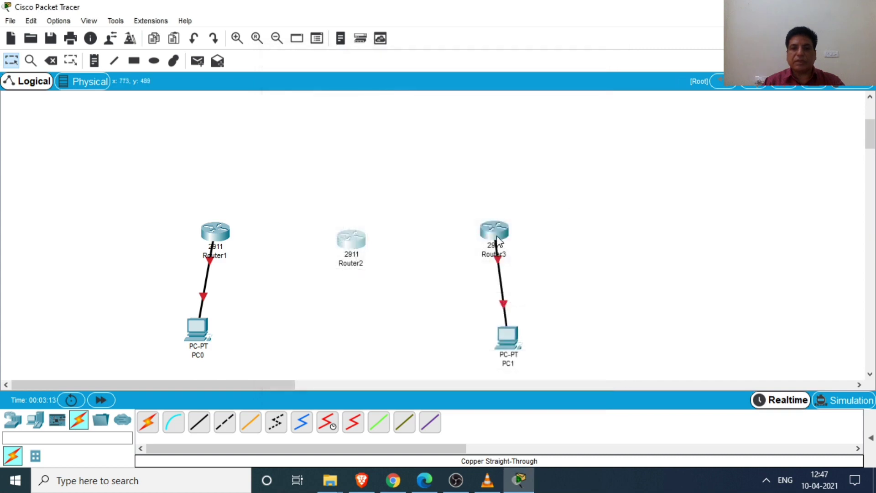
Step: Power off Router3, install an HWIC-2T module in its first expansion slot and power it back on
{"action": "left_click", "coordinate": [497, 235]}
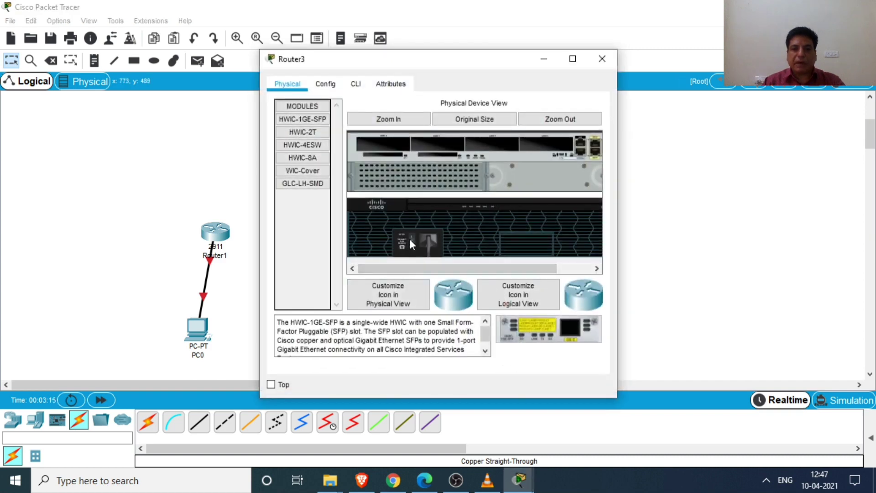
{"action": "left_click", "coordinate": [303, 135]}
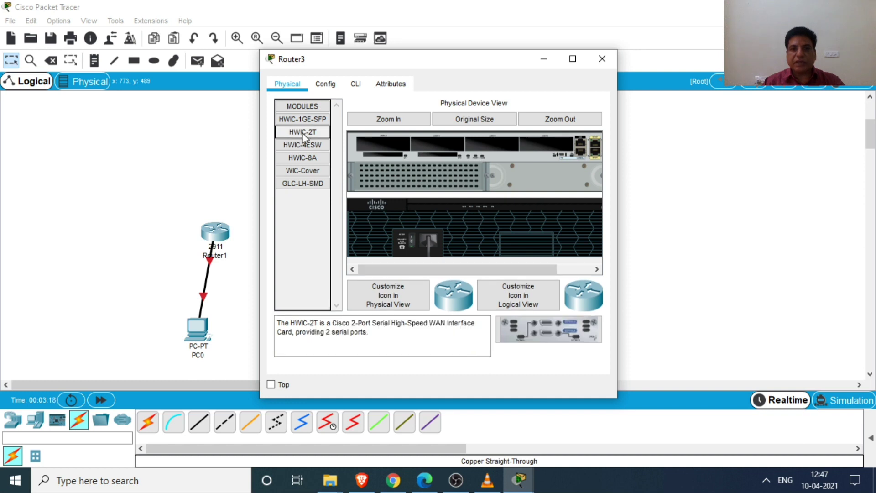
{"action": "left_click", "coordinate": [411, 242]}
{"action": "left_click_drag", "start_coordinate": [543, 328], "coordinate": [384, 147]}
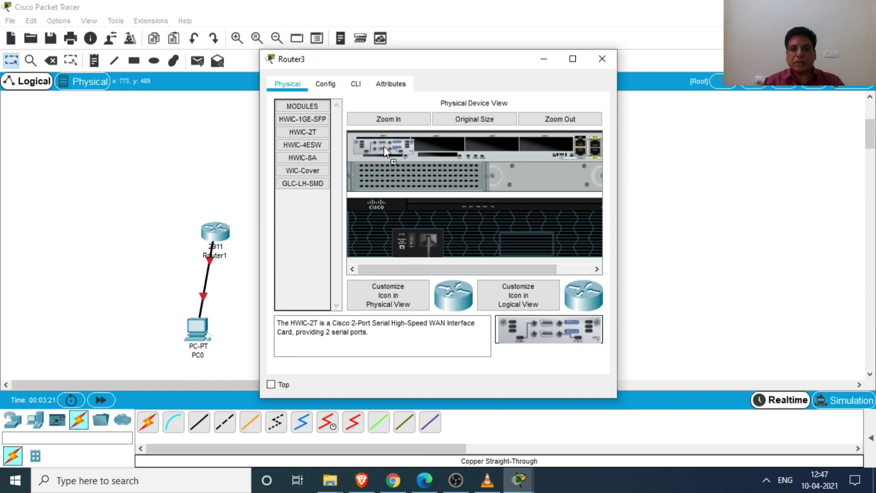
{"action": "left_click", "coordinate": [411, 237]}
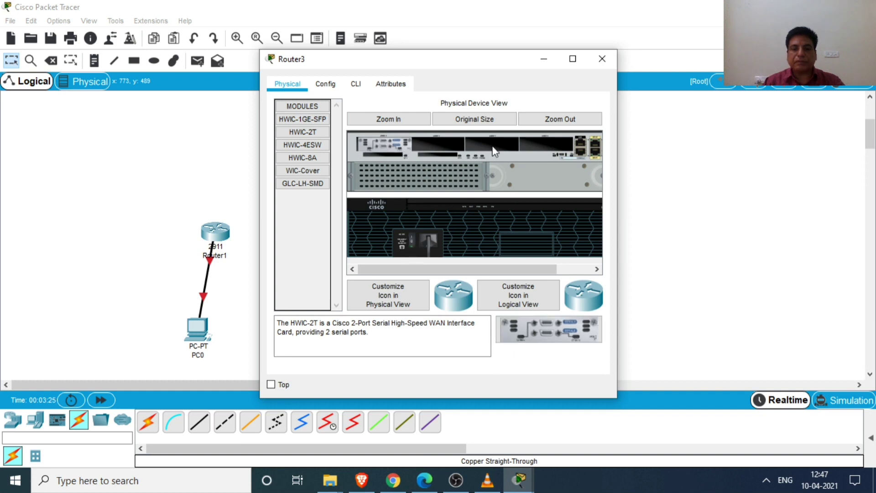
Step: Check Router3's interface list for the added serial ports, then close its window
{"action": "left_click", "coordinate": [326, 84]}
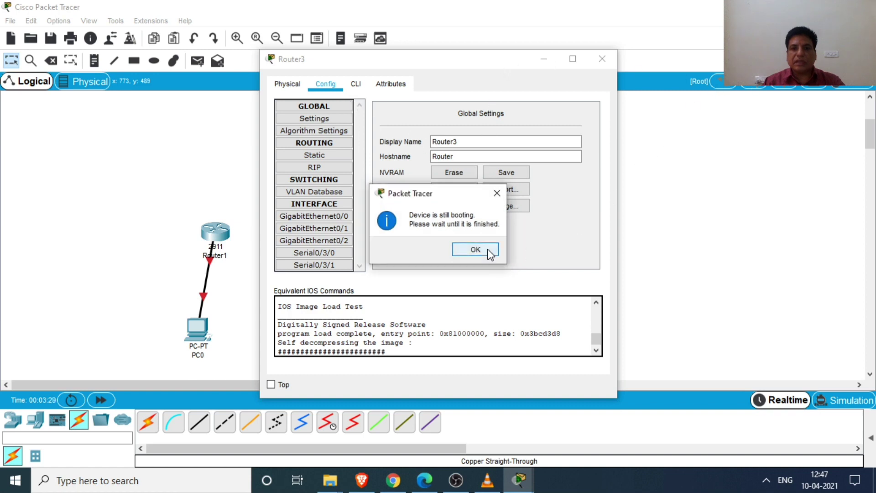
{"action": "left_click", "coordinate": [472, 250]}
{"action": "left_click_drag", "start_coordinate": [442, 64], "coordinate": [733, 73]}
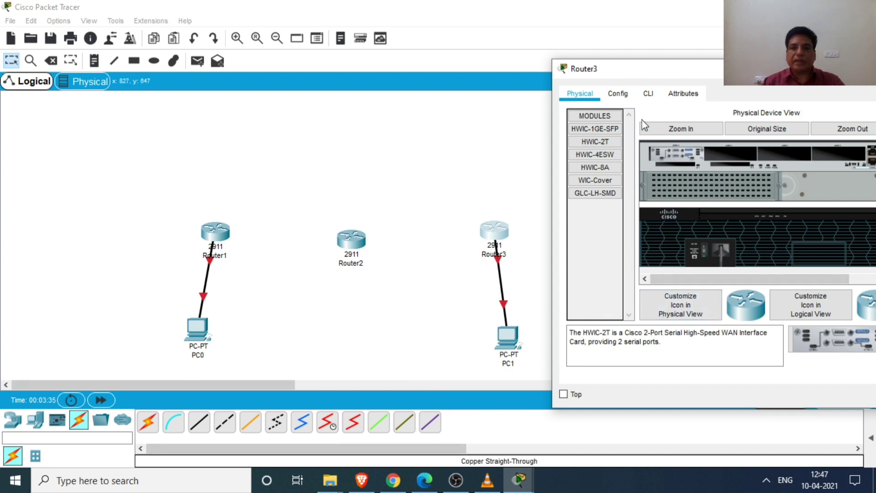
{"action": "left_click_drag", "start_coordinate": [685, 73], "coordinate": [620, 70]}
{"action": "left_click", "coordinate": [835, 64]}
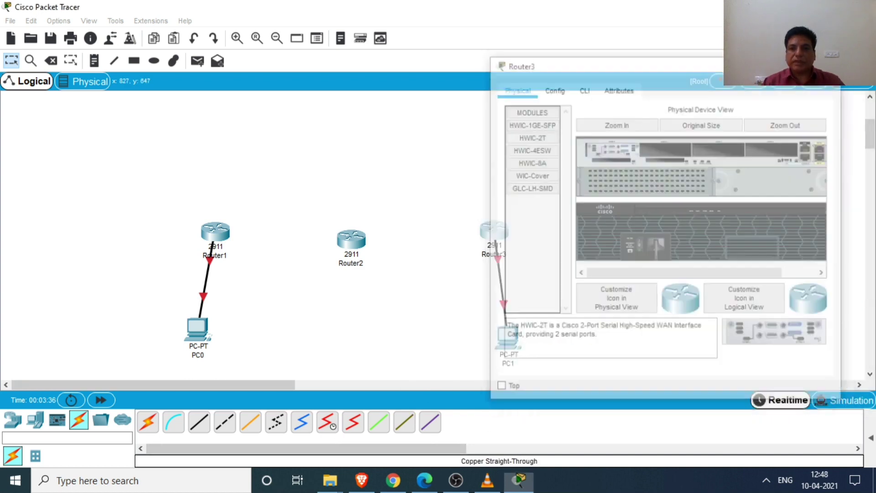
Step: Connect Router1's Serial0/3/0 port to Router2's Serial0/3/0 port with a Serial DCE cable
{"action": "left_click", "coordinate": [328, 424]}
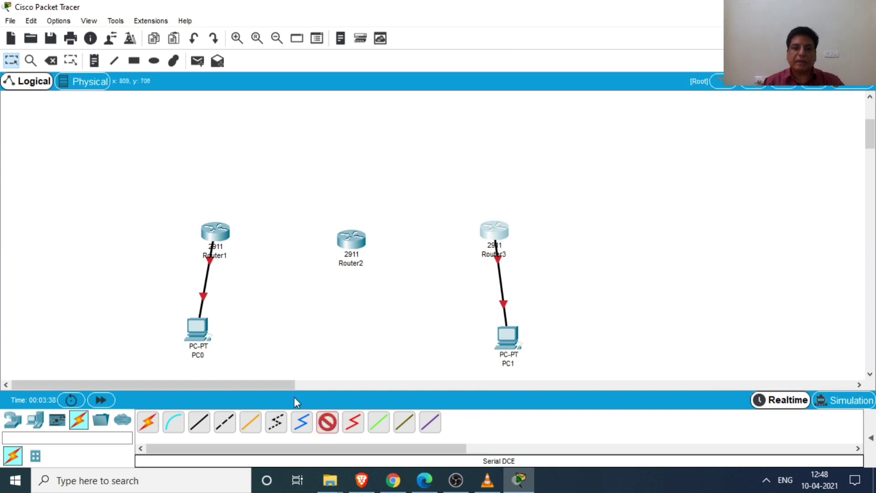
{"action": "left_click", "coordinate": [218, 235]}
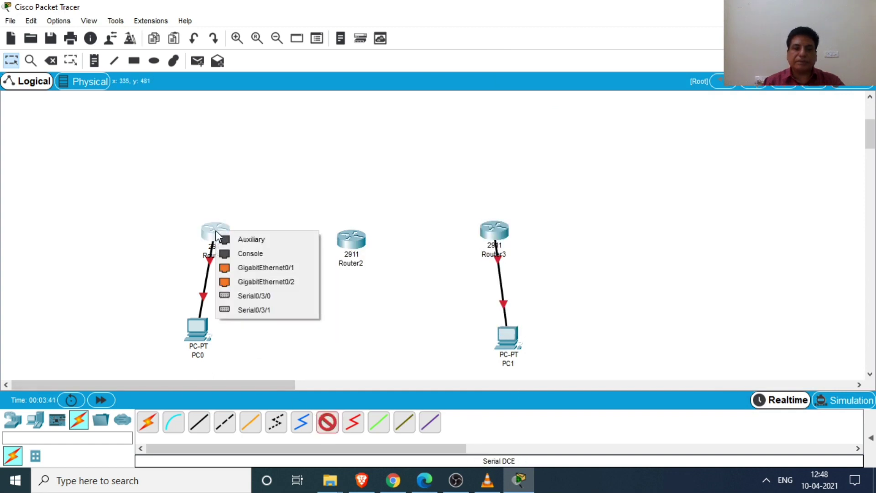
{"action": "left_click", "coordinate": [253, 296]}
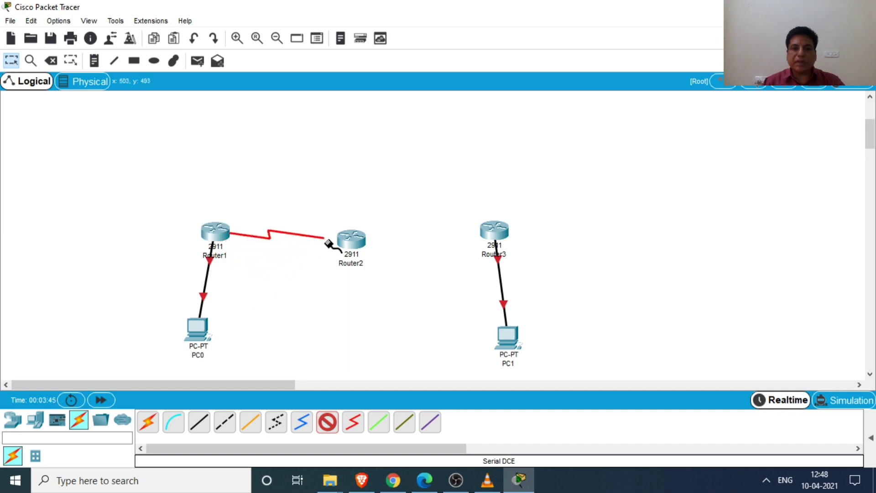
{"action": "left_click", "coordinate": [344, 242]}
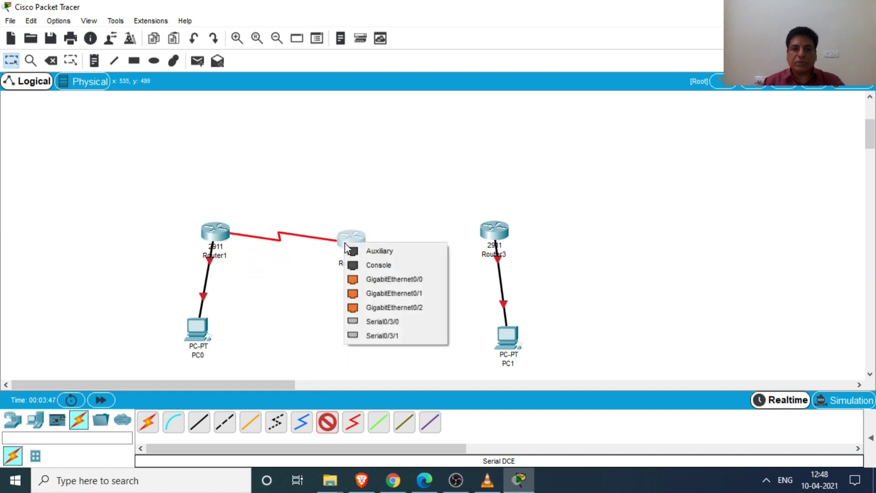
{"action": "left_click", "coordinate": [380, 322]}
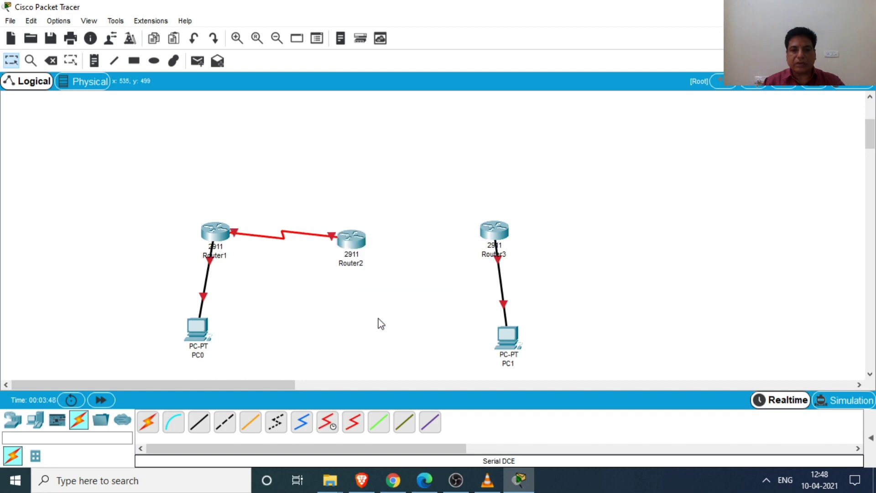
Step: Connect Router2's Serial0/3/1 port to Router3's Serial0/3/1 port with a Serial DCE cable
{"action": "left_click", "coordinate": [330, 422]}
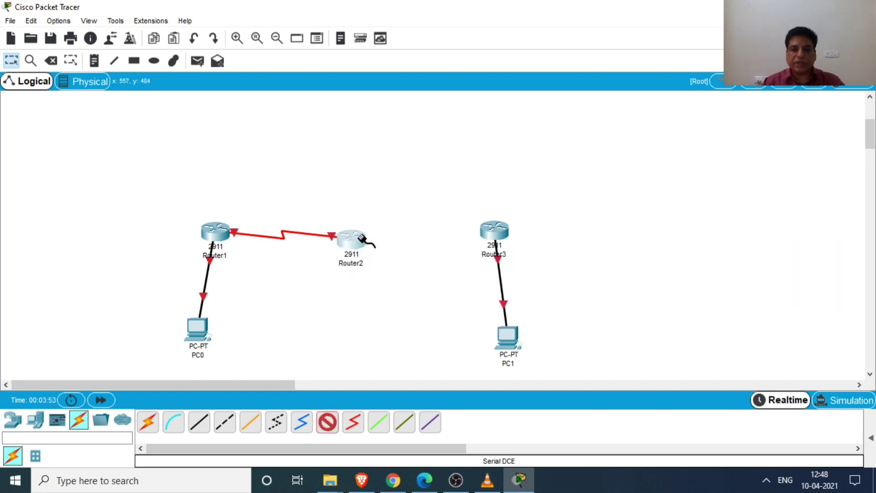
{"action": "left_click", "coordinate": [359, 233]}
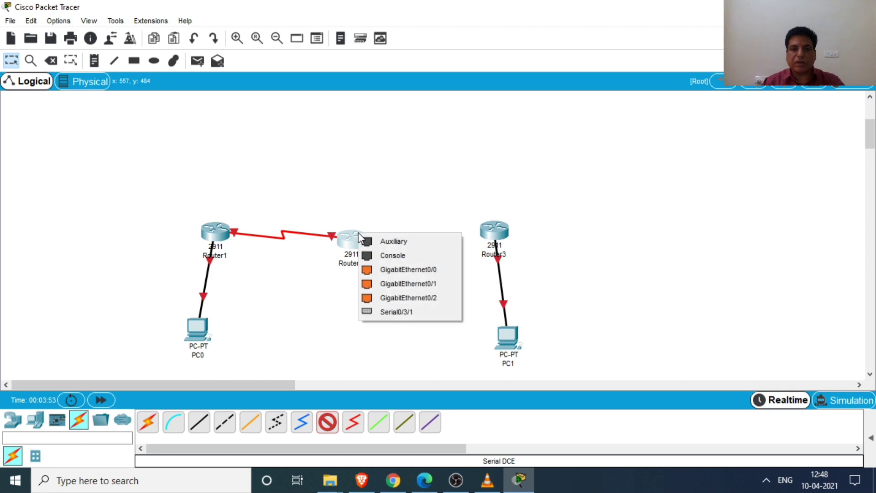
{"action": "left_click", "coordinate": [395, 315]}
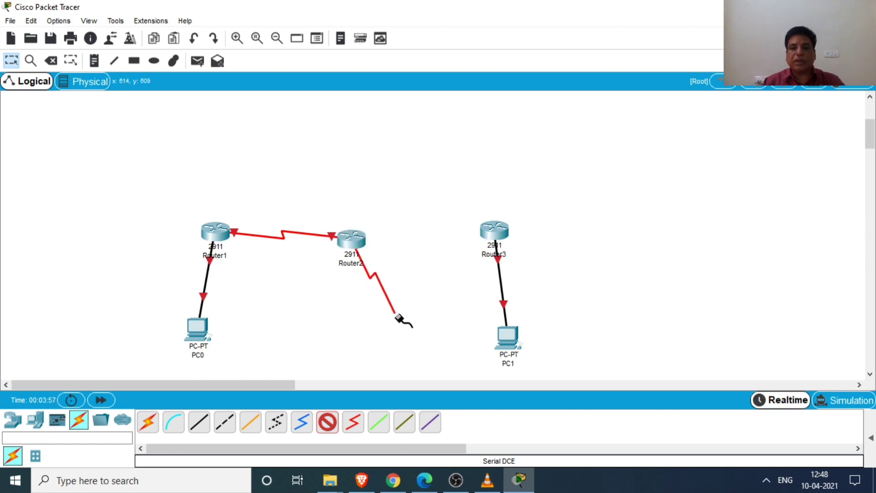
{"action": "left_click", "coordinate": [490, 233]}
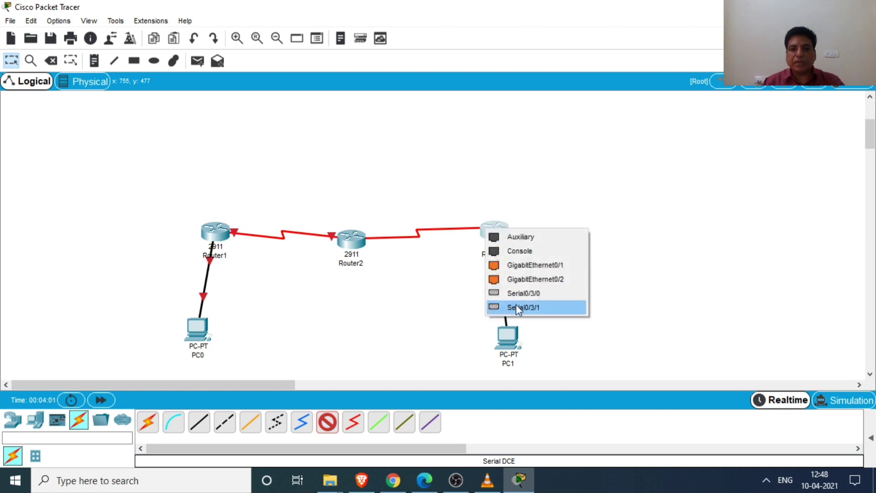
{"action": "left_click", "coordinate": [518, 309]}
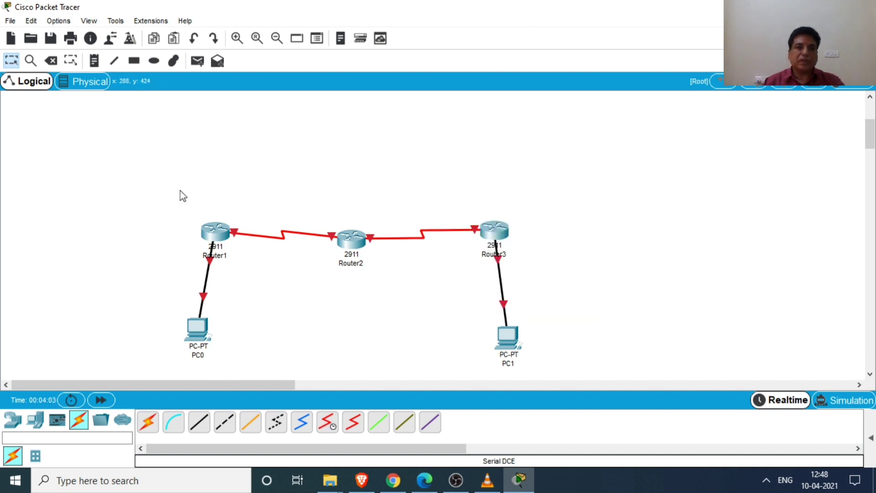
Step: Add network notes above the serial links: 192.168.10.0 between Router1 and Router2, and 192.168.11.0 between Router2 and Router3
{"action": "left_click", "coordinate": [94, 62]}
{"action": "left_click", "coordinate": [254, 203]}
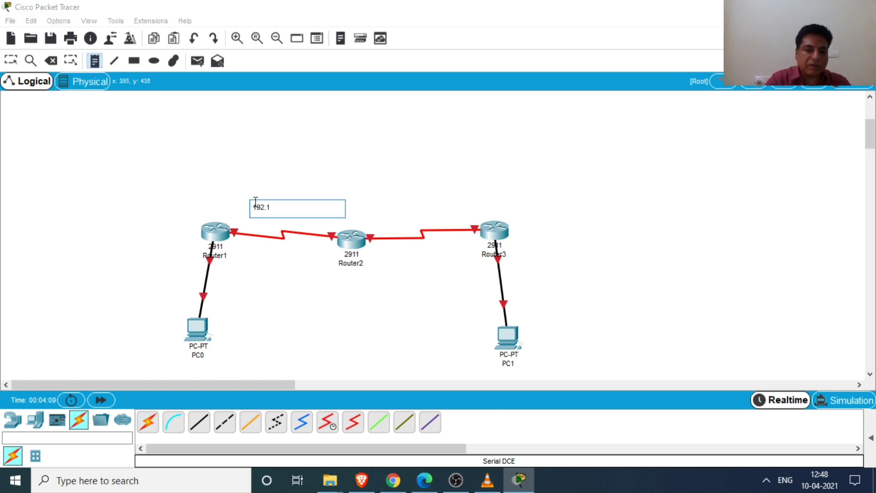
{"action": "type", "text": "192.168.10"}
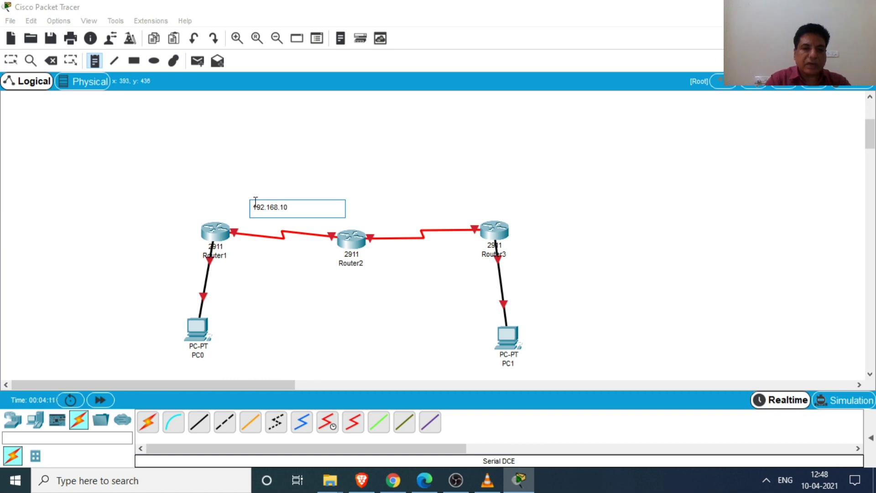
{"action": "type", "text": ".0"}
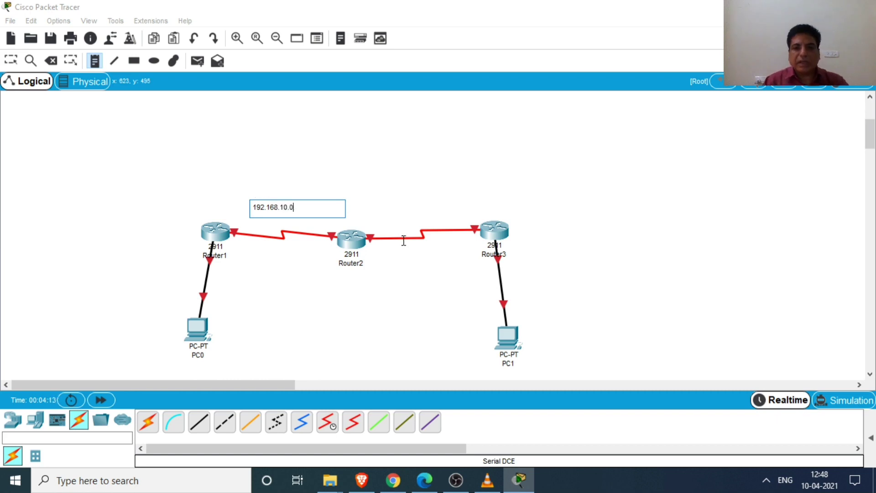
{"action": "left_click", "coordinate": [409, 211]}
{"action": "type", "text": "192.168.11.0"}
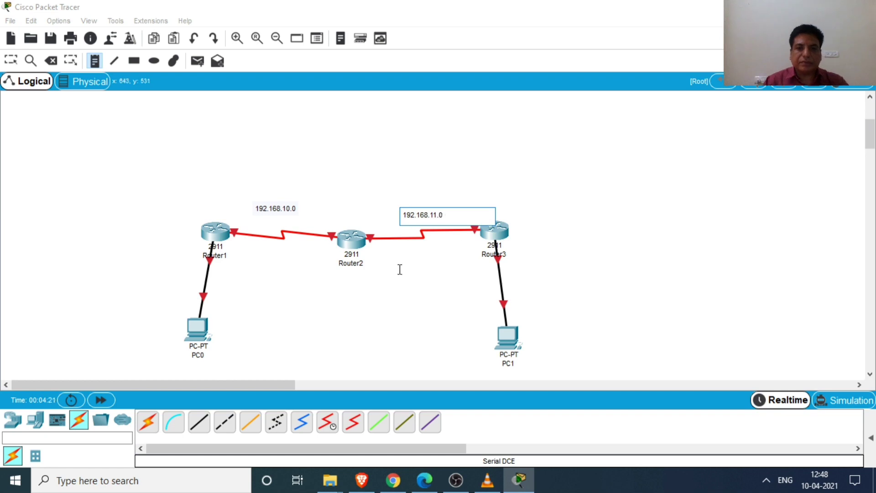
Step: Add network notes beside the PC links: 192.168.12.0 at the Router3–PC1 link and 192.168.9.0 at the Router1–PC0 link
{"action": "left_click", "coordinate": [539, 287]}
{"action": "type", "text": "192.168.12.0"}
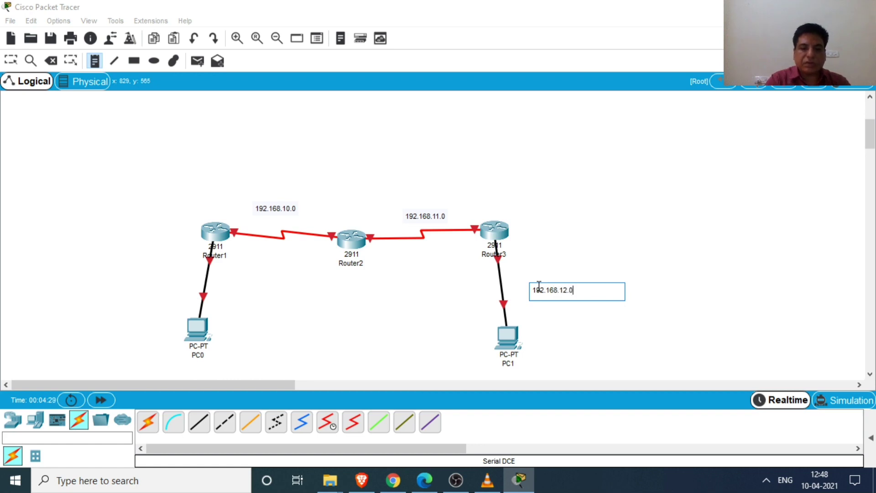
{"action": "left_click", "coordinate": [110, 280]}
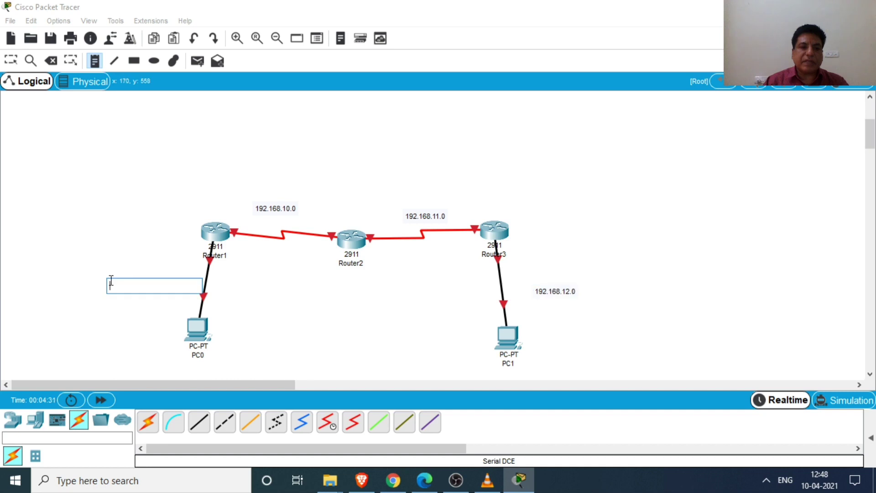
{"action": "type", "text": "192.168.9"}
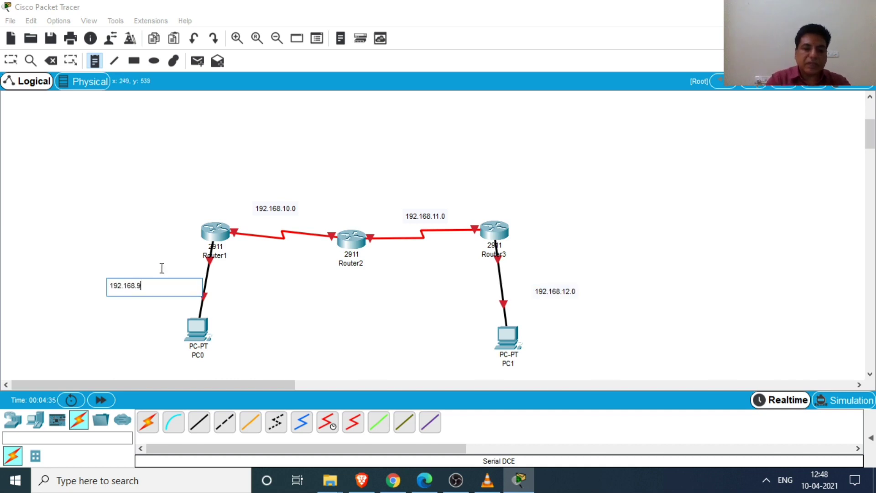
{"action": "type", "text": ".0"}
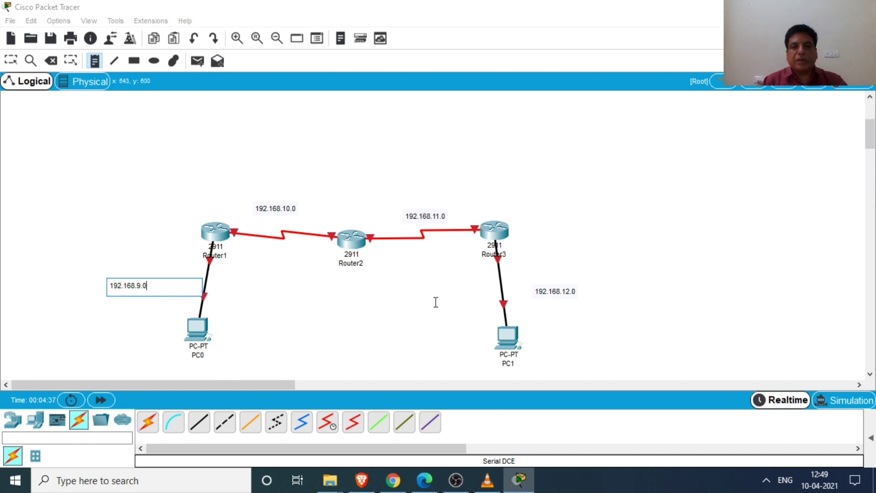
{"action": "left_click", "coordinate": [639, 225]}
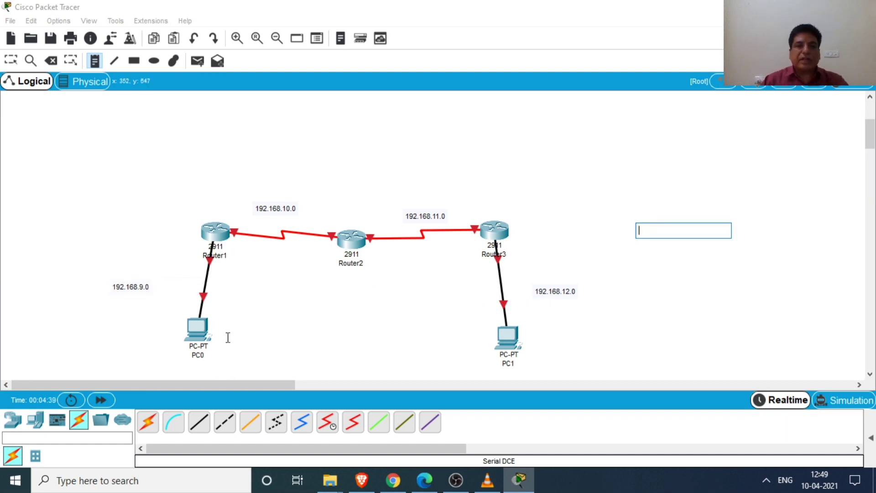
{"action": "key", "text": "Escape"}
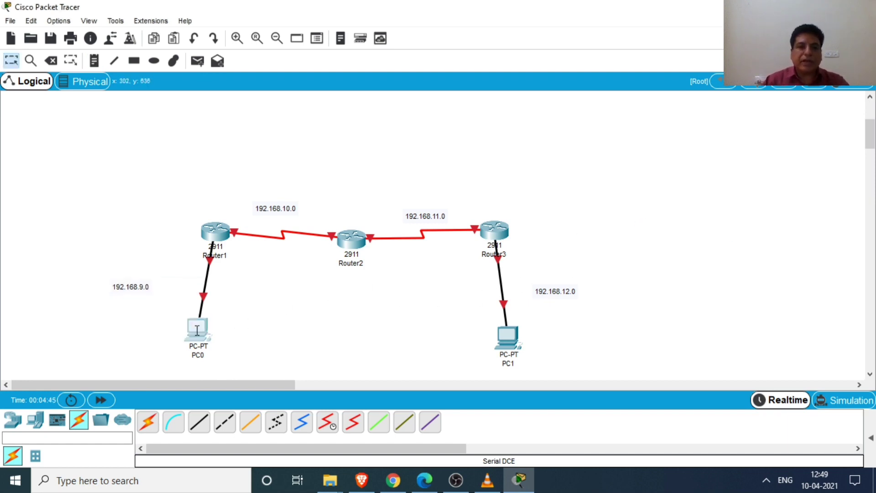
Step: Give PC0 the static IP address 192.168.9.2 with subnet mask 255.255.255.0 in its IP Configuration
{"action": "left_click", "coordinate": [197, 330]}
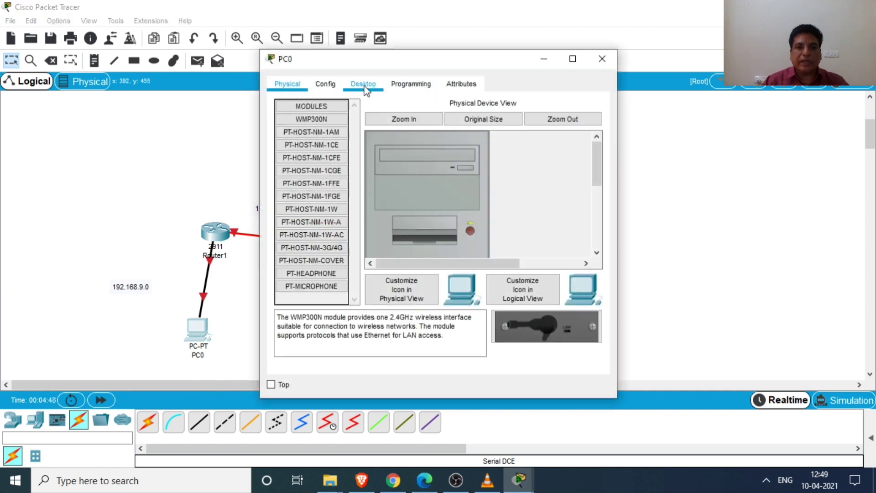
{"action": "left_click", "coordinate": [364, 85]}
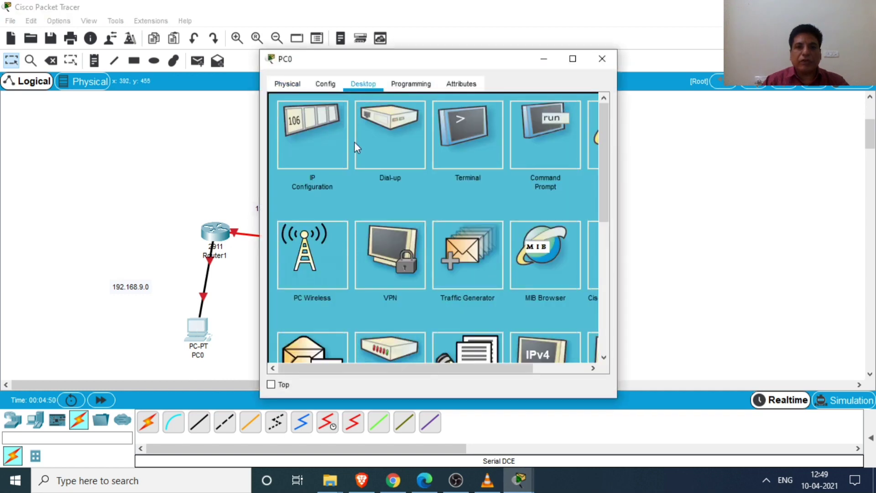
{"action": "left_click", "coordinate": [313, 142]}
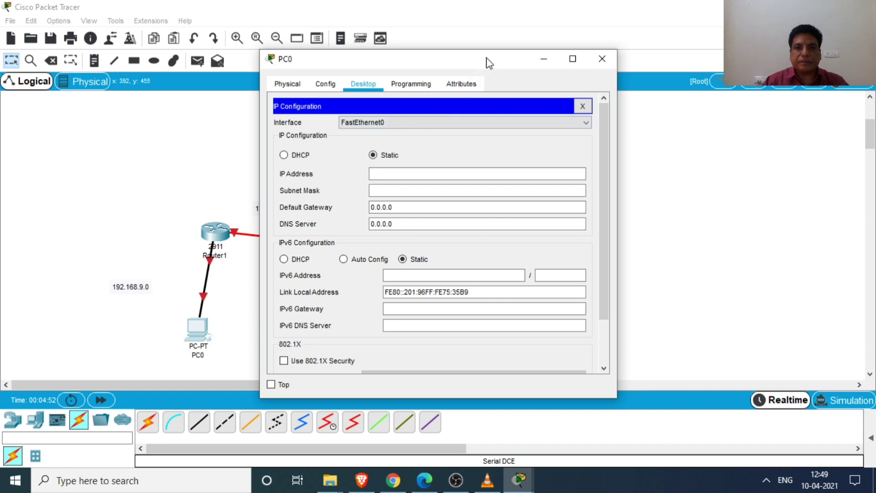
{"action": "left_click_drag", "start_coordinate": [488, 52], "coordinate": [663, 58]}
{"action": "left_click_drag", "start_coordinate": [501, 69], "coordinate": [723, 67]}
{"action": "left_click", "coordinate": [608, 179]}
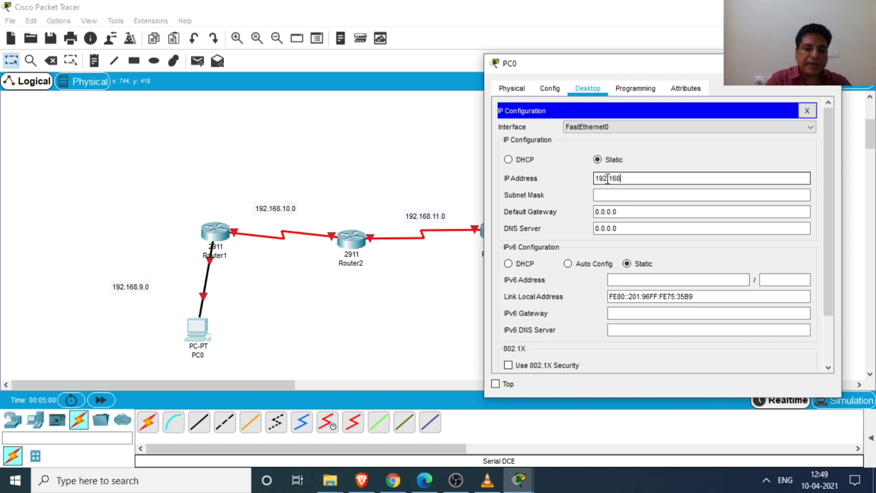
{"action": "type", "text": "192.168.9.2"}
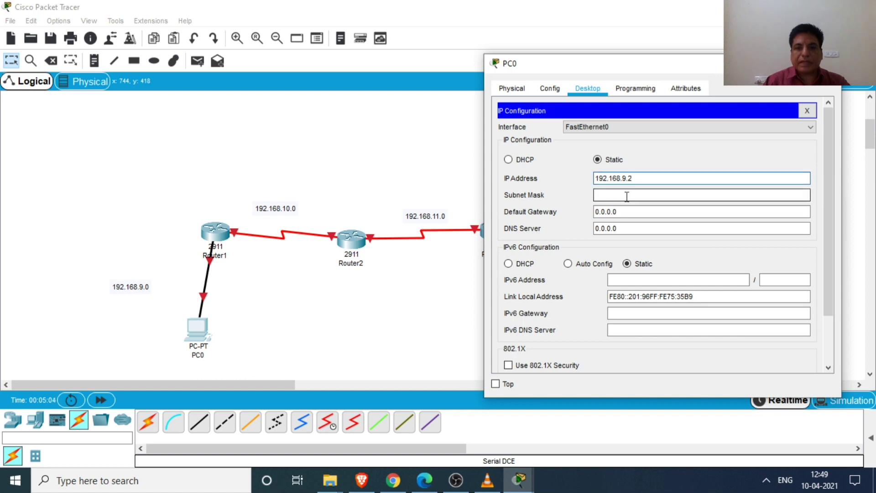
{"action": "left_click", "coordinate": [627, 196]}
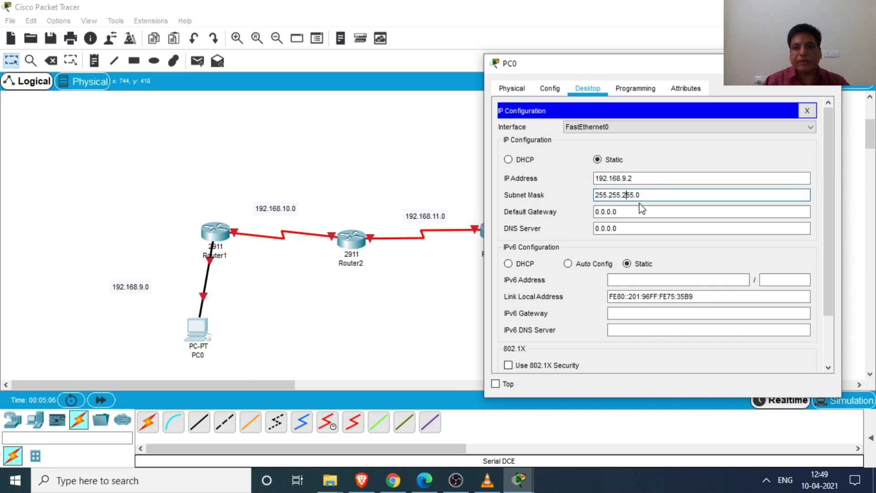
Step: Set both the default gateway and the DNS server of PC0 to 192.168.9.1 and close its configuration window
{"action": "left_click_drag", "start_coordinate": [637, 179], "coordinate": [589, 182]}
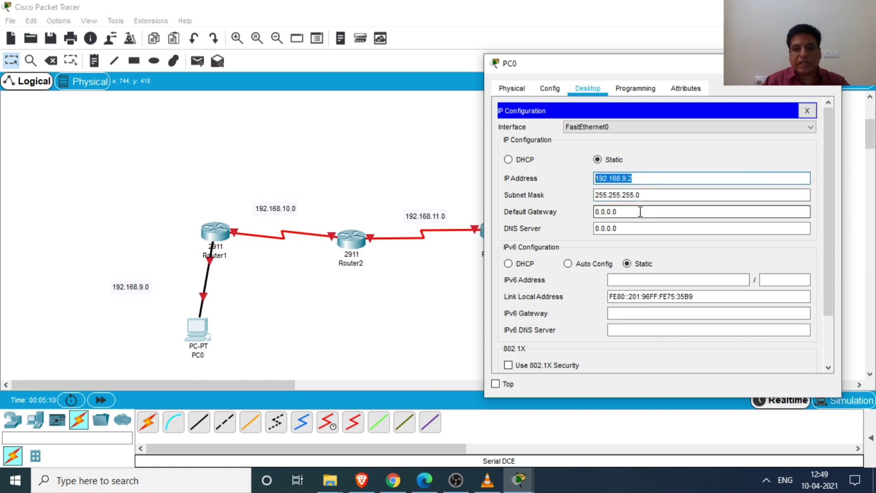
{"action": "left_click_drag", "start_coordinate": [620, 212], "coordinate": [590, 216]}
{"action": "type", "text": "192.168.9.1"}
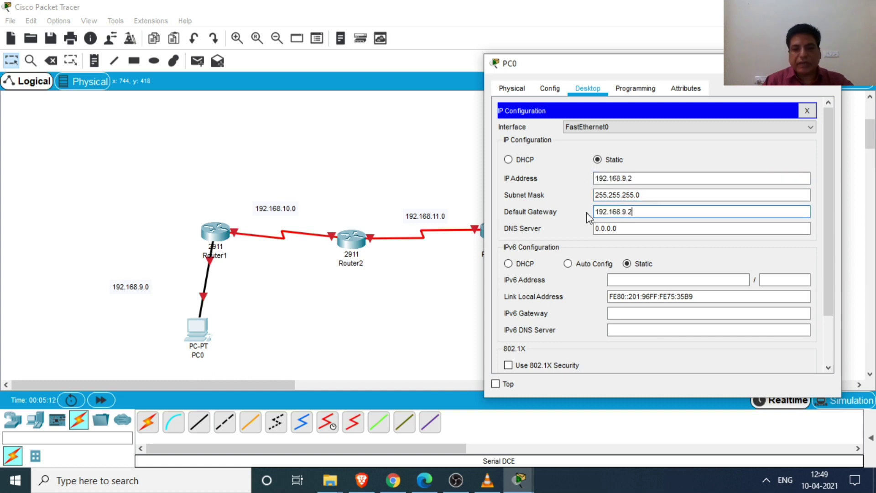
{"action": "left_click", "coordinate": [629, 227]}
{"action": "left_click_drag", "start_coordinate": [643, 211], "coordinate": [592, 213]}
{"action": "key", "text": "ctrl+c"}
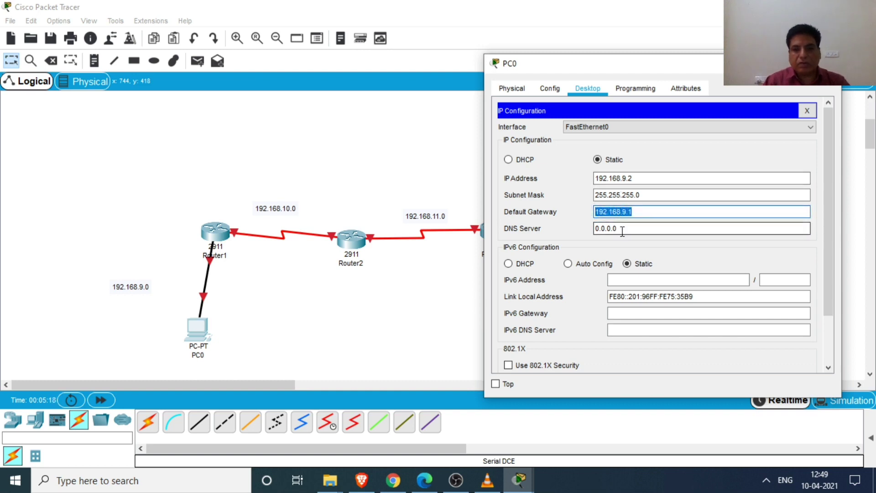
{"action": "key", "text": "Tab"}
{"action": "key", "text": "ctrl+v"}
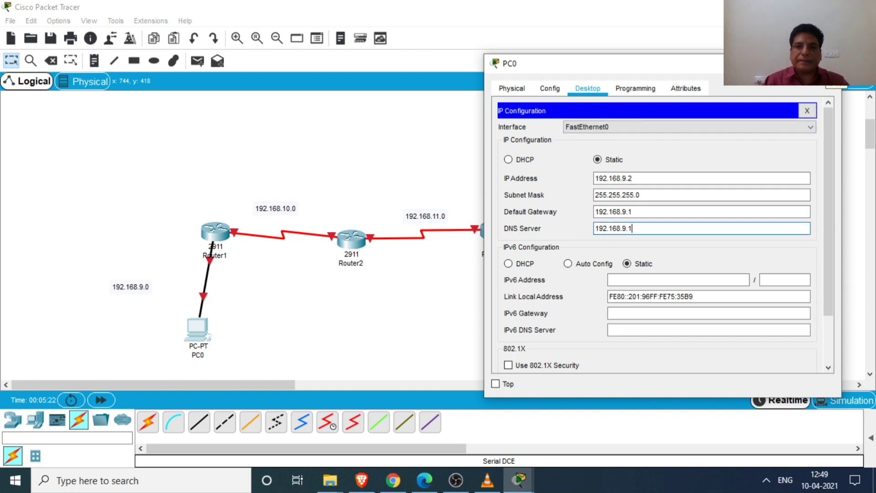
{"action": "left_click", "coordinate": [832, 63]}
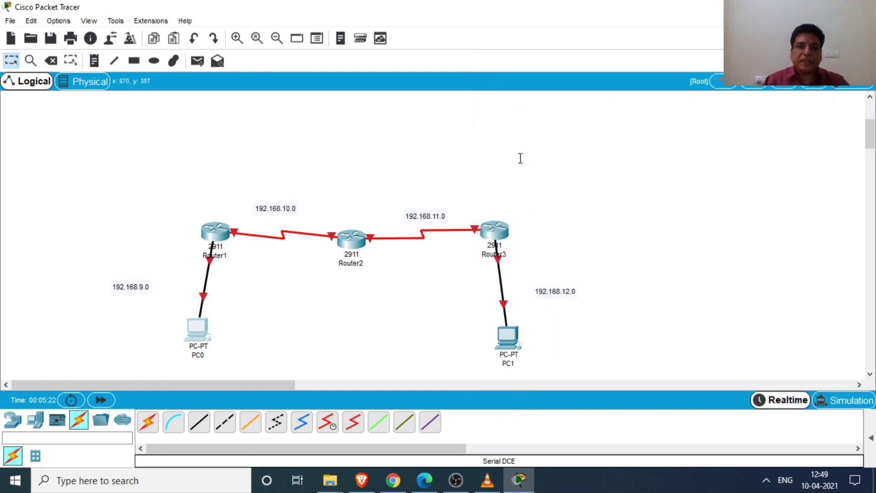
Step: Give Router1's GigabitEthernet0/0 interface the IP address 192.168.9.1 with subnet mask 255.255.255.0 and switch the port on
{"action": "left_click", "coordinate": [219, 234]}
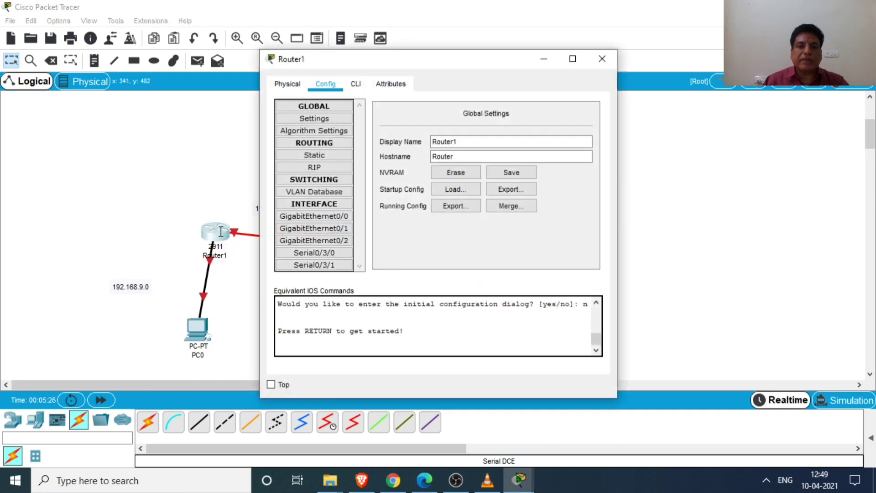
{"action": "left_click", "coordinate": [320, 219]}
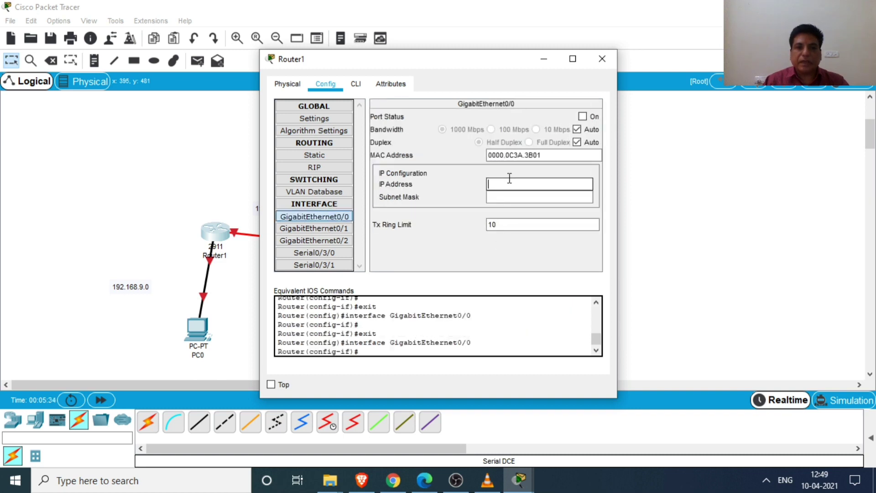
{"action": "left_click", "coordinate": [506, 185]}
{"action": "type", "text": "192.168.9.1"}
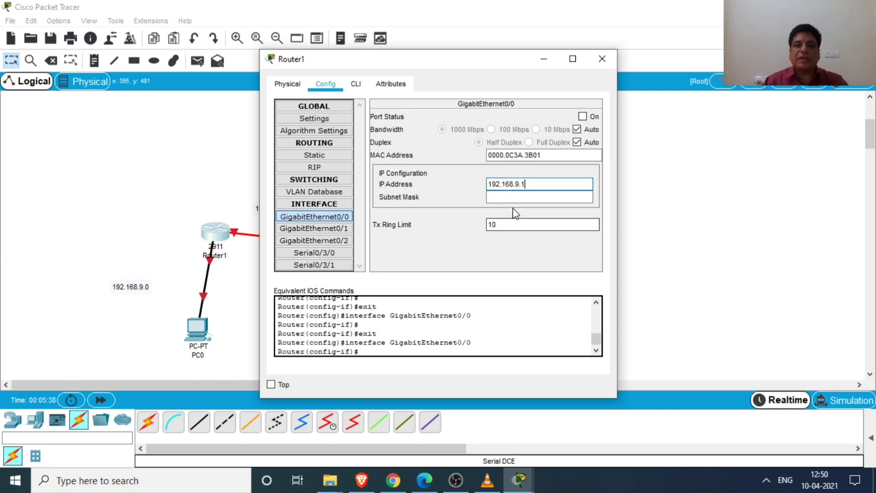
{"action": "left_click", "coordinate": [508, 199]}
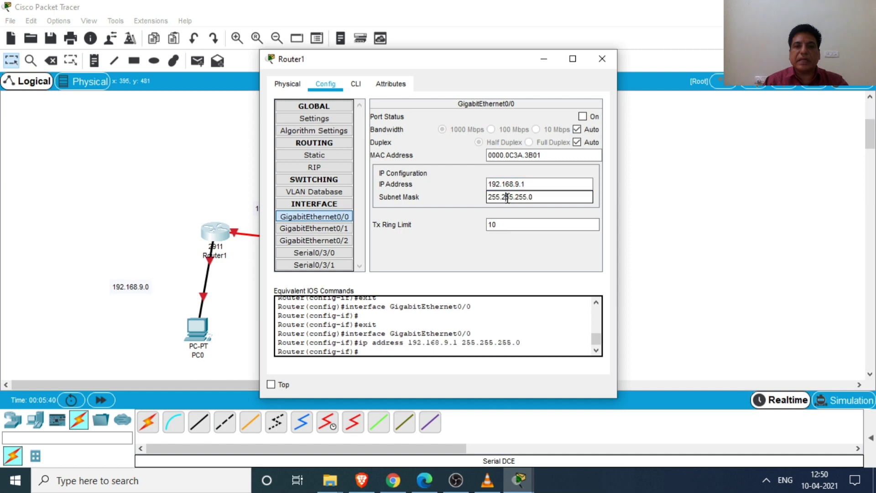
{"action": "left_click", "coordinate": [583, 117]}
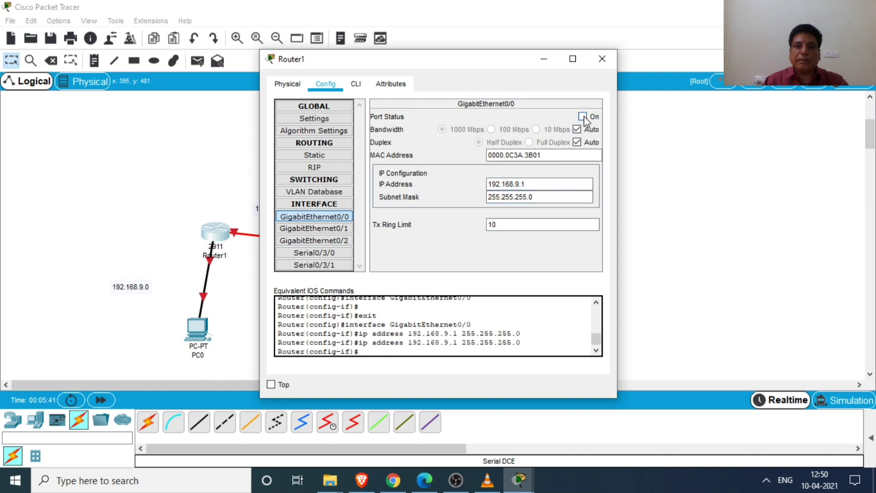
{"action": "left_click", "coordinate": [602, 58]}
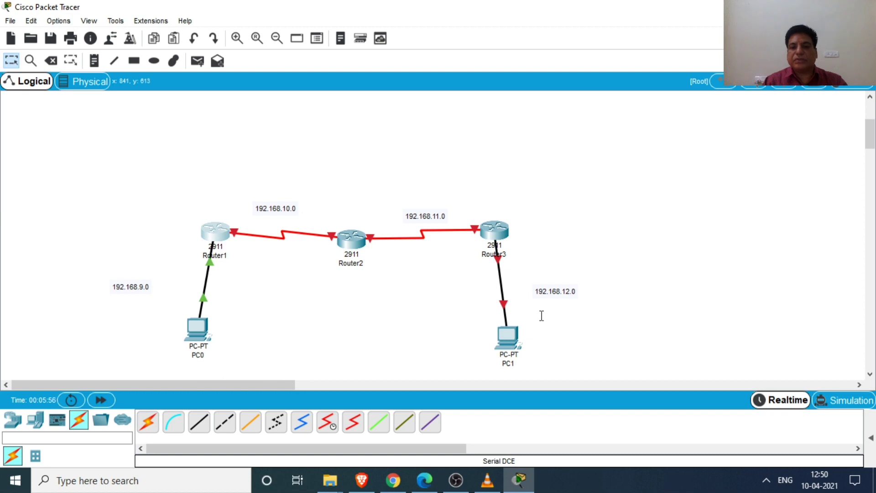
Step: Give PC1 the static IP address 192.168.12.2 with subnet mask 255.255.255.0 in its IP Configuration
{"action": "left_click", "coordinate": [511, 337]}
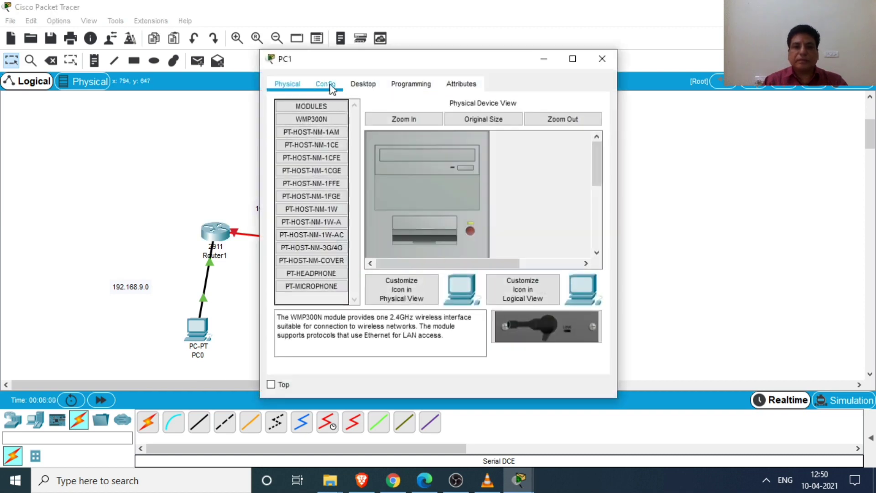
{"action": "left_click", "coordinate": [373, 85]}
{"action": "left_click", "coordinate": [316, 135]}
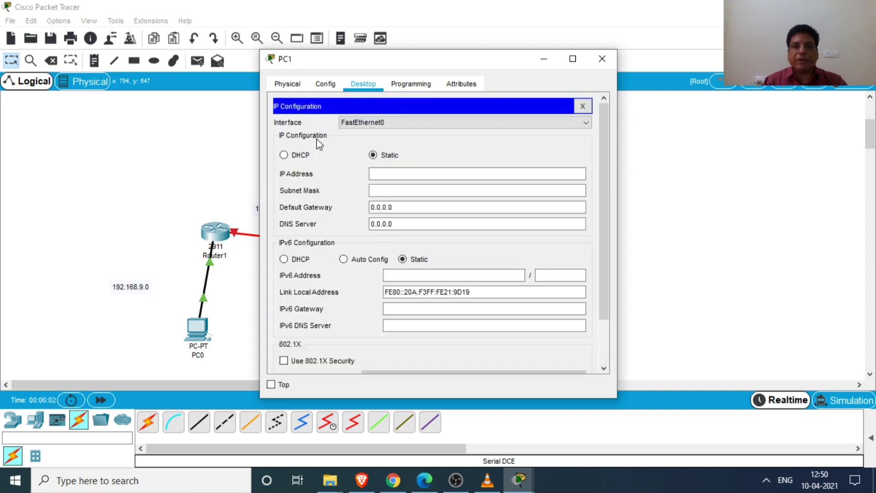
{"action": "left_click", "coordinate": [387, 173]}
{"action": "type", "text": "192"}
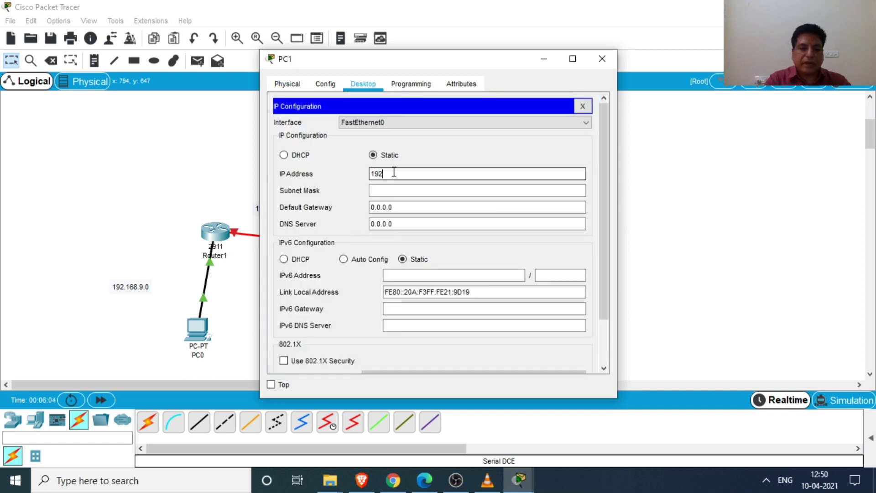
{"action": "type", "text": ".16"}
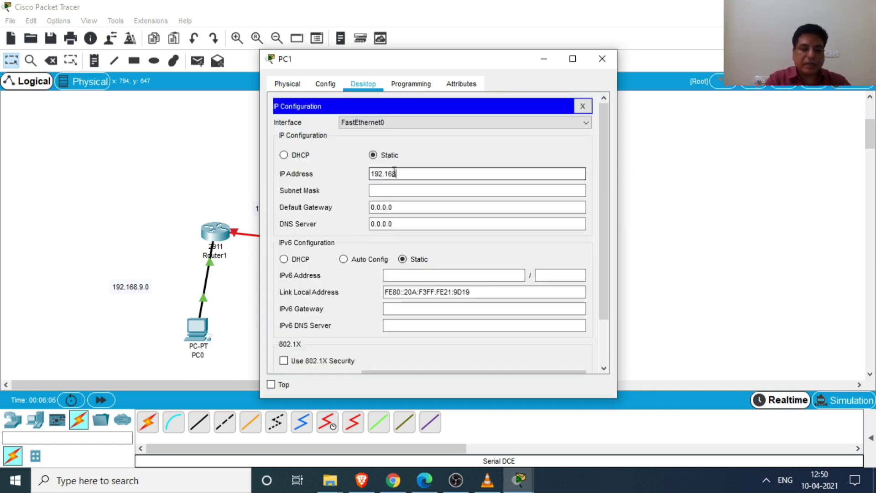
{"action": "type", "text": "8.12."}
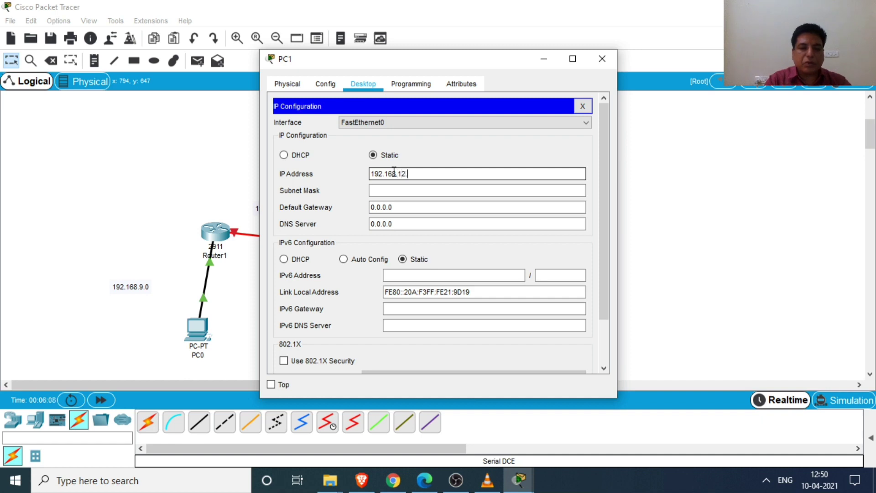
{"action": "type", "text": "2"}
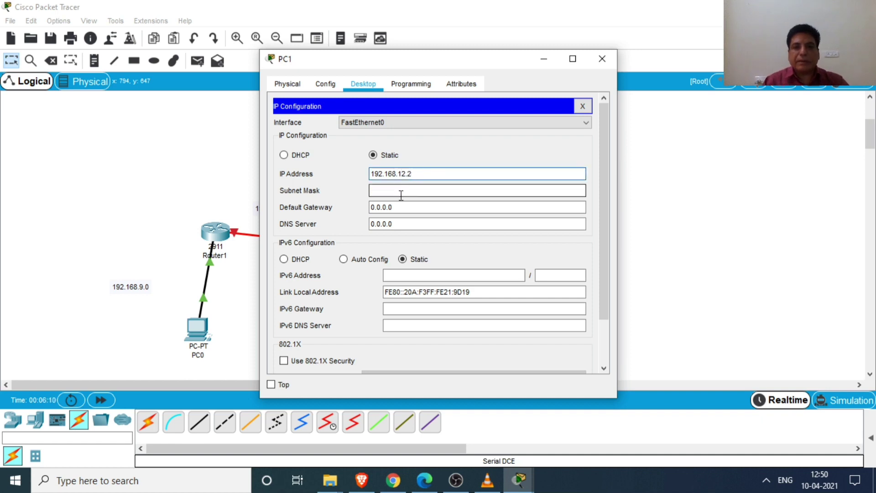
{"action": "left_click", "coordinate": [401, 190]}
Step: Set both the default gateway and the DNS server of PC1 to 192.168.12.1 and close its configuration window
{"action": "left_click_drag", "start_coordinate": [412, 173], "coordinate": [354, 174]}
{"action": "key", "text": "Tab"}
{"action": "key", "text": "Tab"}
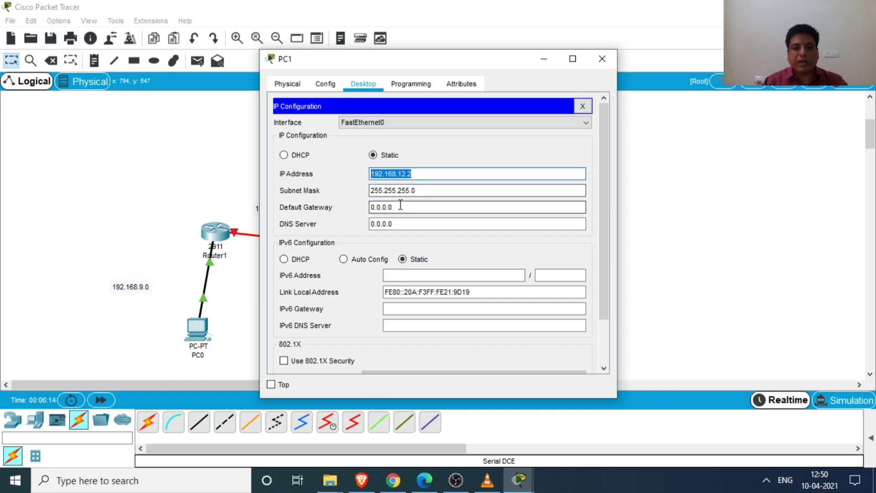
{"action": "key", "text": "ctrl+v"}
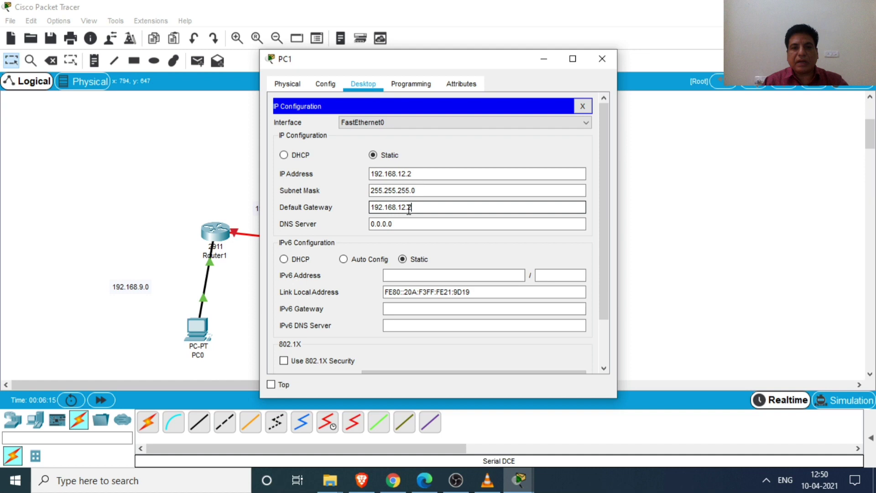
{"action": "key", "text": "BackSpace"}
{"action": "type", "text": "1"}
{"action": "left_click_drag", "start_coordinate": [419, 207], "coordinate": [362, 204]}
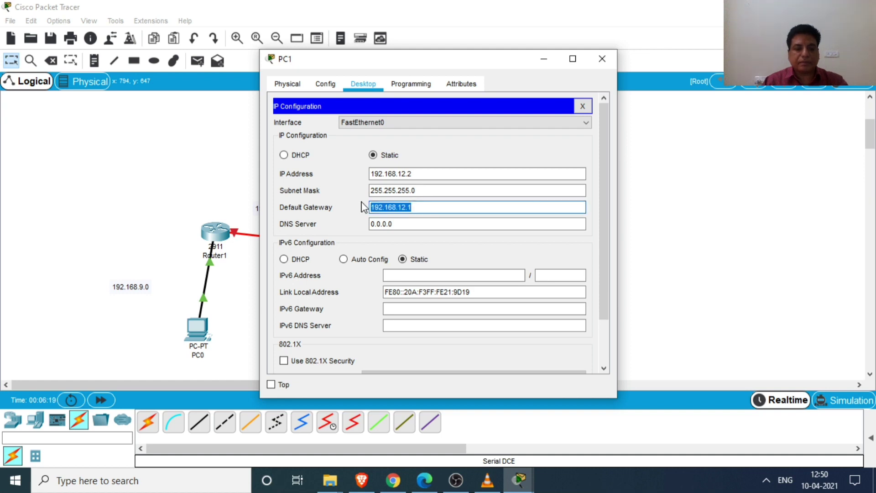
{"action": "left_click_drag", "start_coordinate": [404, 224], "coordinate": [363, 224]}
{"action": "key", "text": "ctrl+v"}
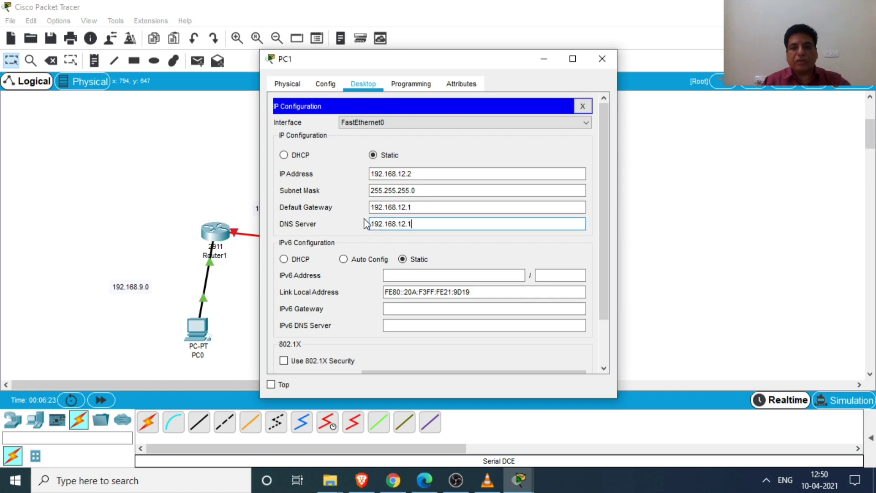
{"action": "left_click", "coordinate": [602, 59]}
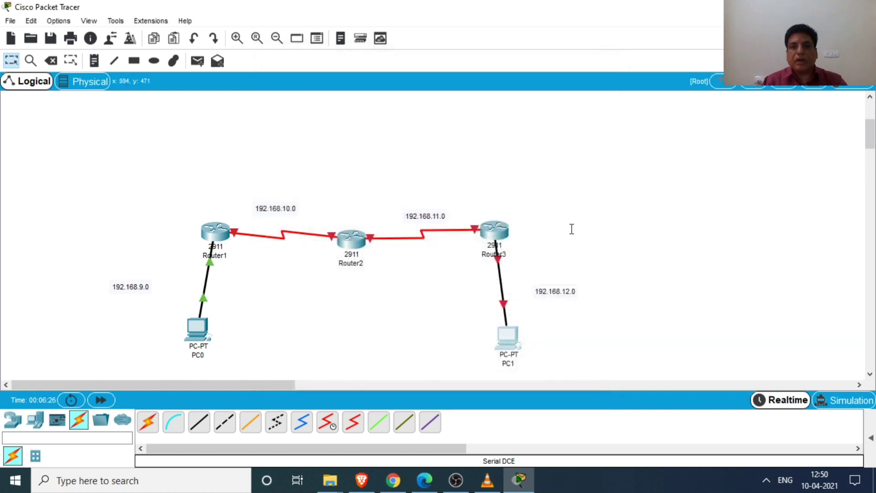
Step: Give Router3's GigabitEthernet0/0 interface the IP address 192.168.12.1 with subnet mask 255.255.255.0 and switch the port on
{"action": "left_click", "coordinate": [497, 232]}
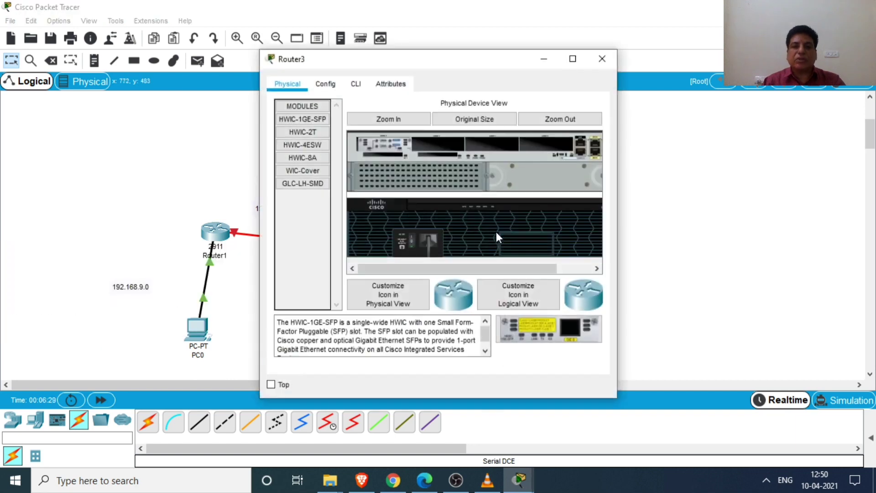
{"action": "left_click", "coordinate": [325, 84]}
{"action": "left_click_drag", "start_coordinate": [462, 63], "coordinate": [725, 70]}
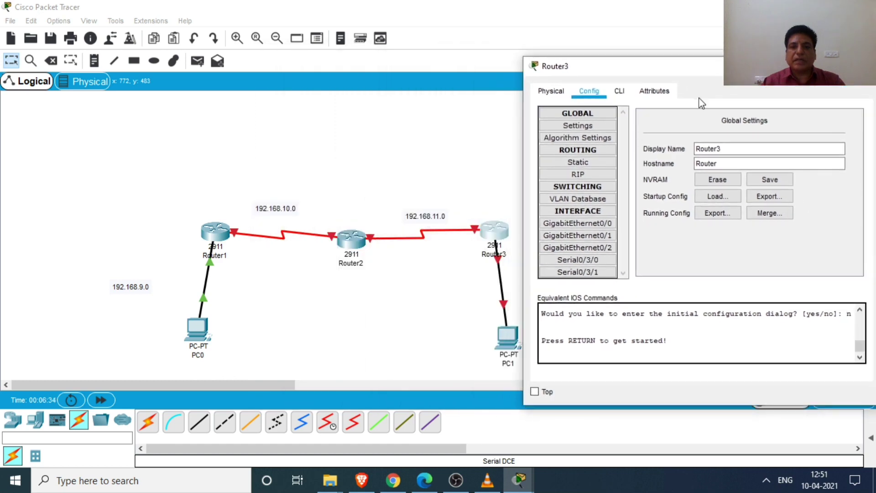
{"action": "left_click", "coordinate": [596, 223]}
{"action": "left_click", "coordinate": [753, 192]}
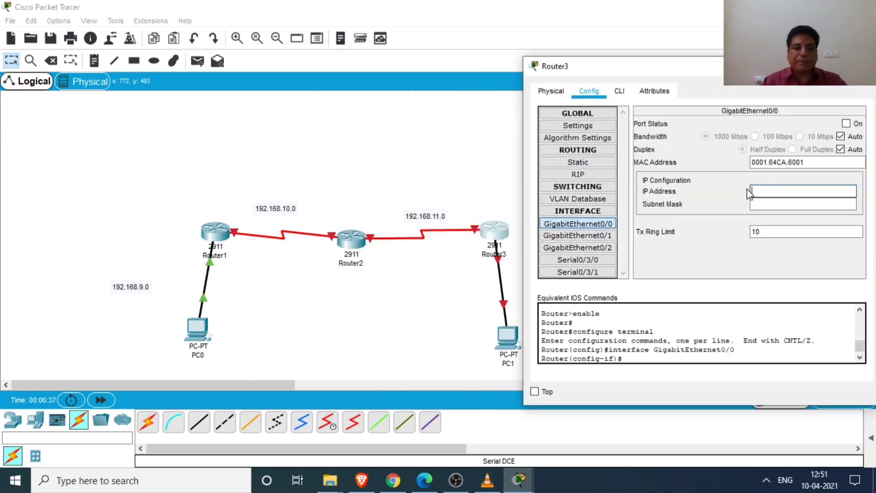
{"action": "type", "text": "192.168.12"}
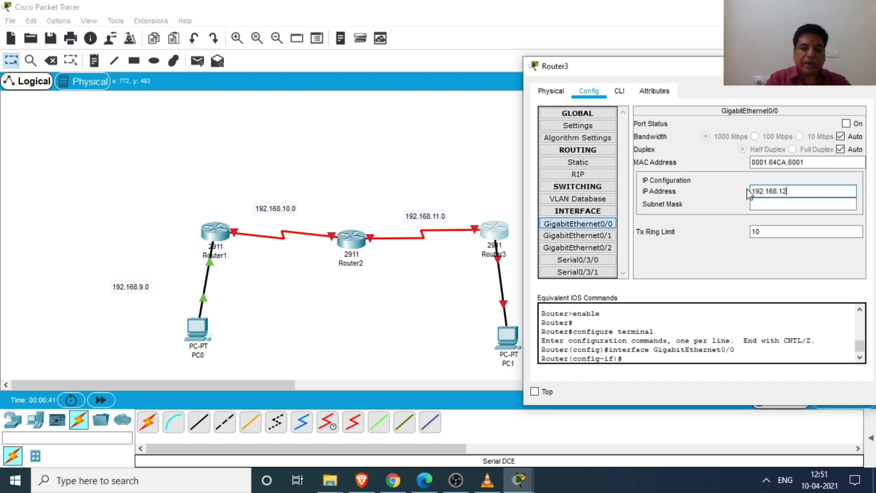
{"action": "type", "text": ".1"}
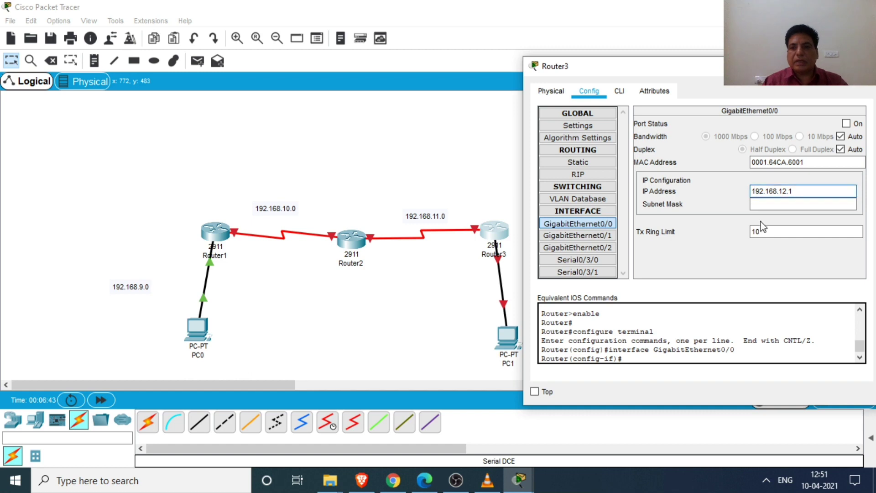
{"action": "left_click", "coordinate": [766, 201]}
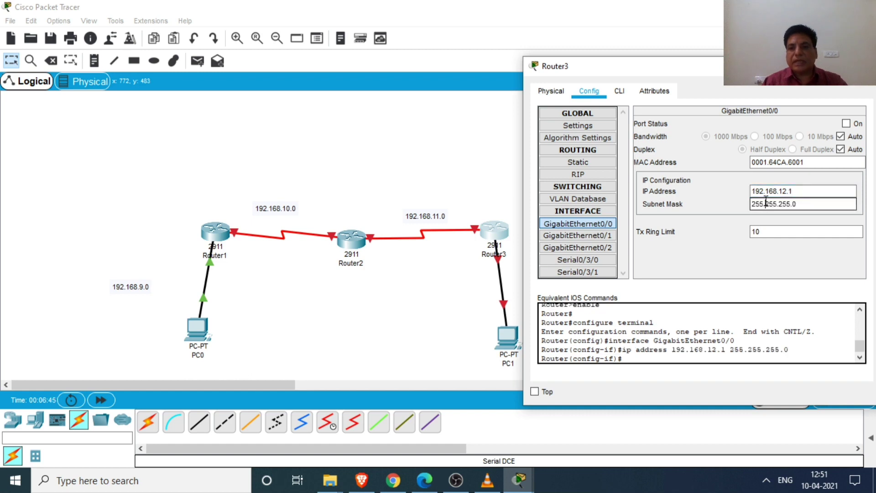
{"action": "left_click", "coordinate": [847, 124]}
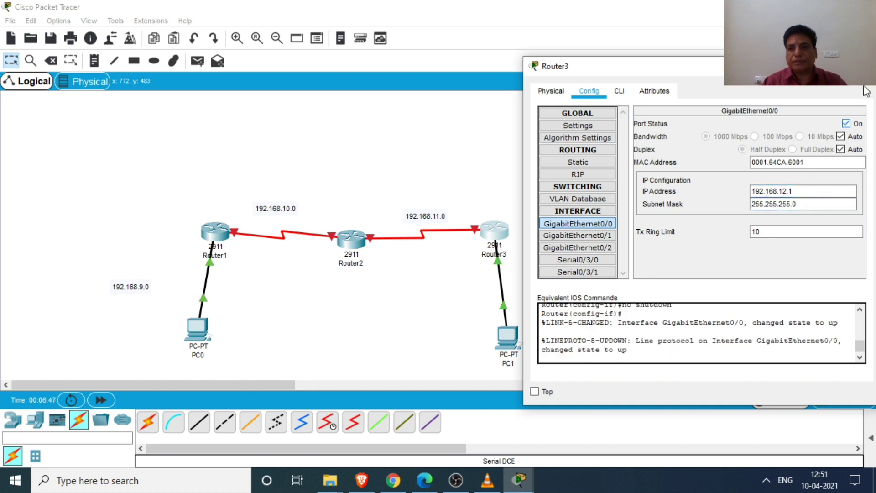
{"action": "left_click", "coordinate": [866, 66]}
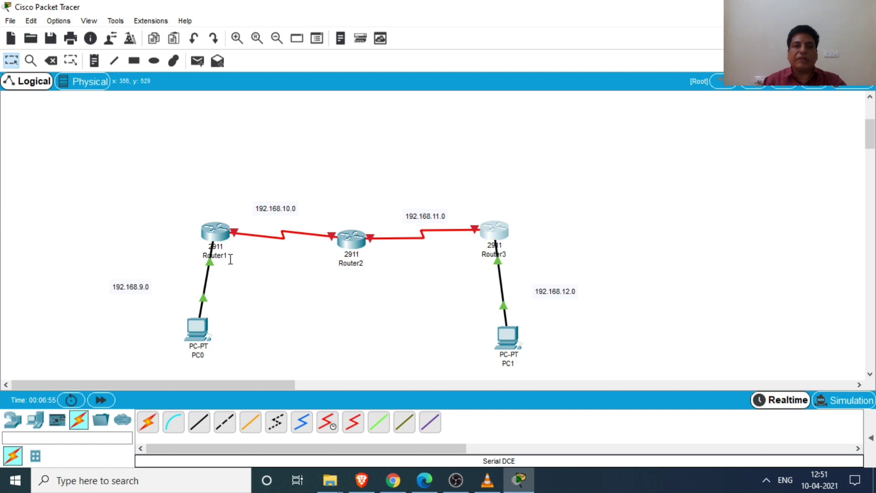
Step: Give Router1's Serial0/3/0 interface the IP address 192.168.10.1 with subnet mask 255.255.255.0, switch the port on and close the router's window
{"action": "left_click", "coordinate": [222, 234]}
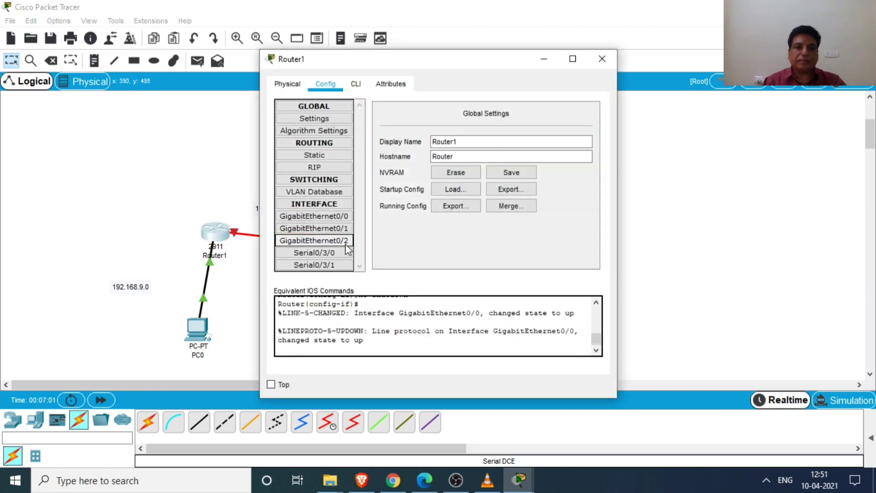
{"action": "left_click_drag", "start_coordinate": [473, 68], "coordinate": [712, 79]}
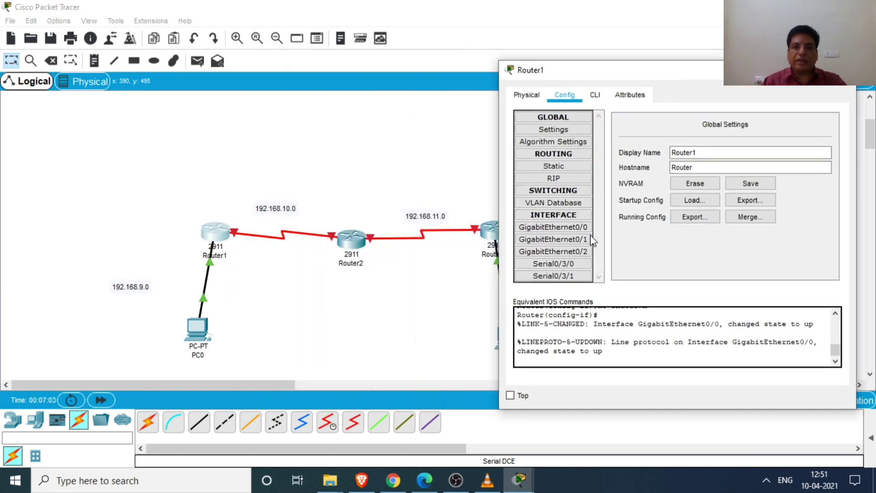
{"action": "left_click", "coordinate": [569, 265]}
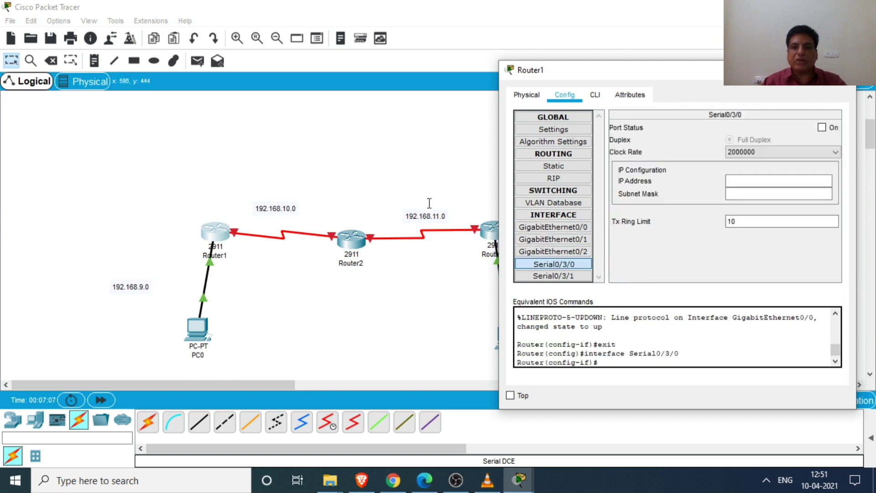
{"action": "left_click", "coordinate": [756, 181]}
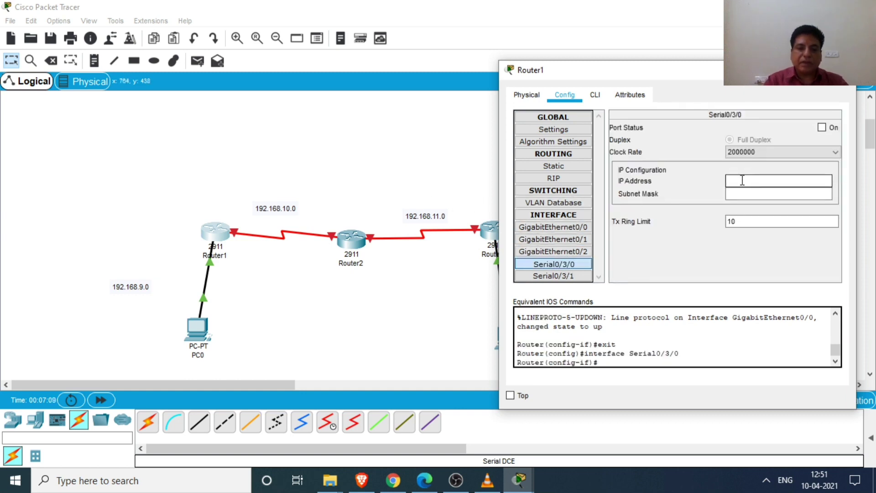
{"action": "type", "text": "192.168.10"}
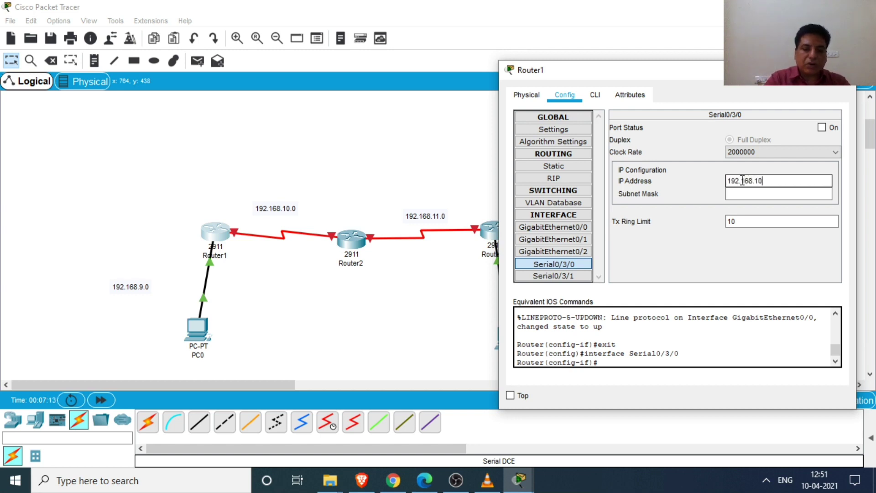
{"action": "type", "text": ".1"}
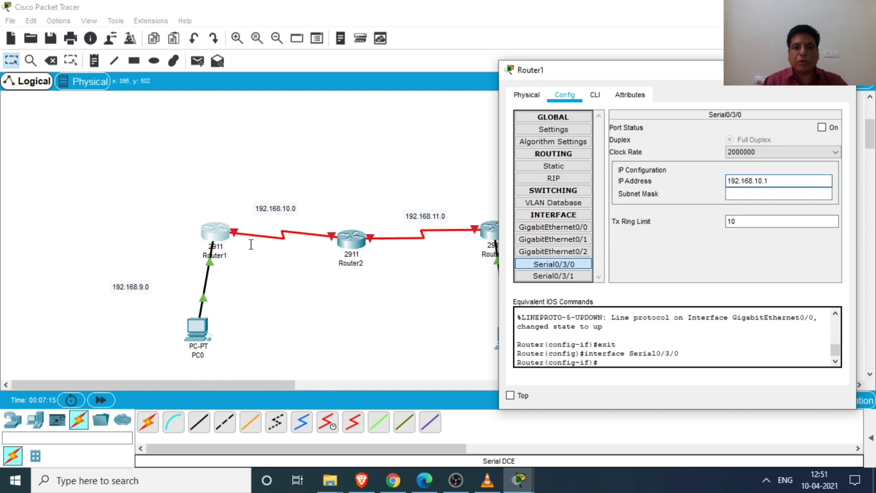
{"action": "left_click", "coordinate": [749, 193]}
{"action": "left_click", "coordinate": [822, 128]}
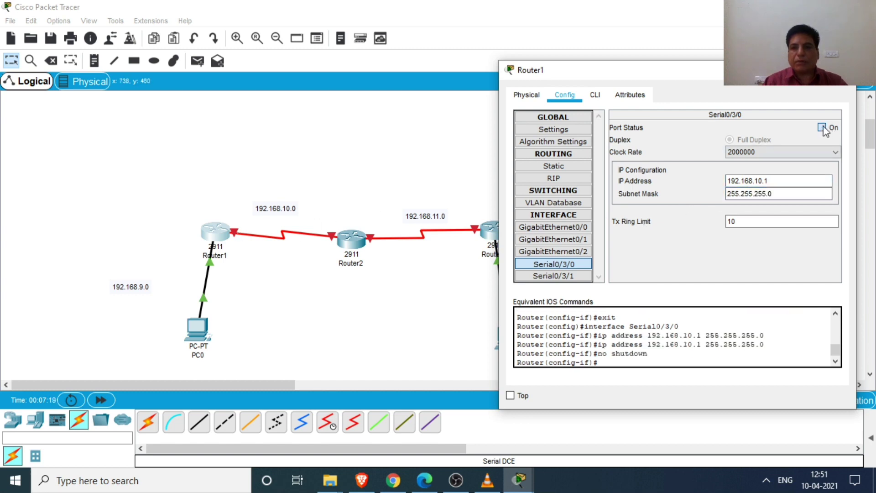
{"action": "left_click", "coordinate": [846, 70]}
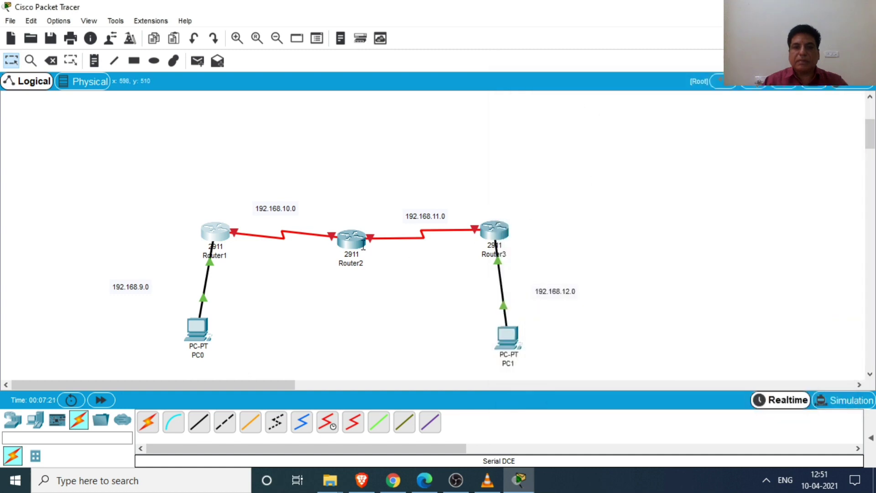
Step: Give Router2's Serial0/3/0 interface the IP address 192.168.10.2 with the default subnet mask, switch the port on and close the router's window
{"action": "left_click", "coordinate": [348, 239]}
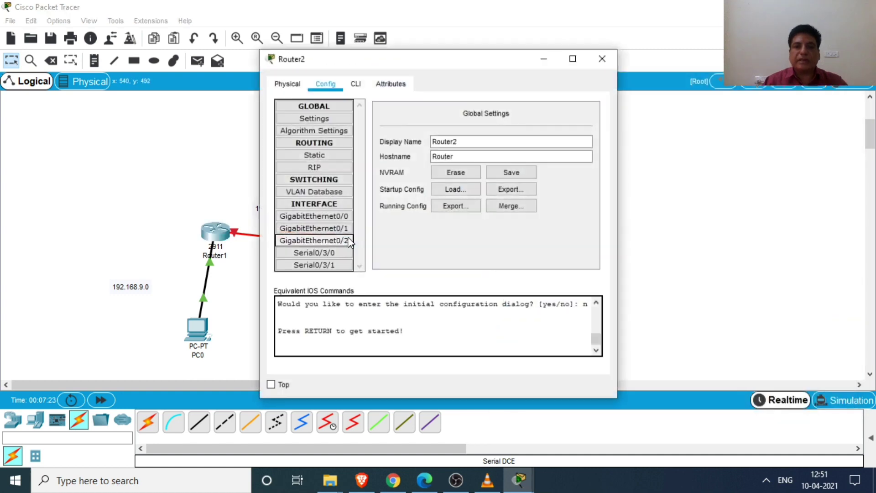
{"action": "left_click", "coordinate": [333, 255]}
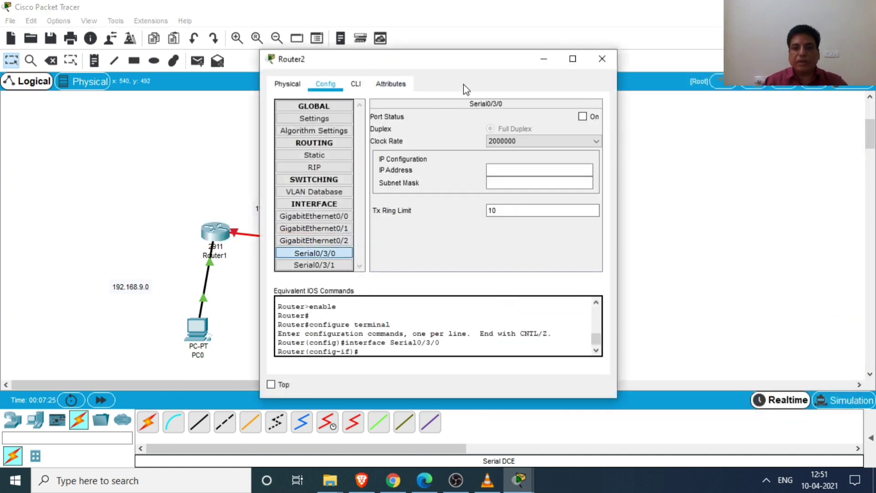
{"action": "left_click_drag", "start_coordinate": [475, 60], "coordinate": [699, 94]}
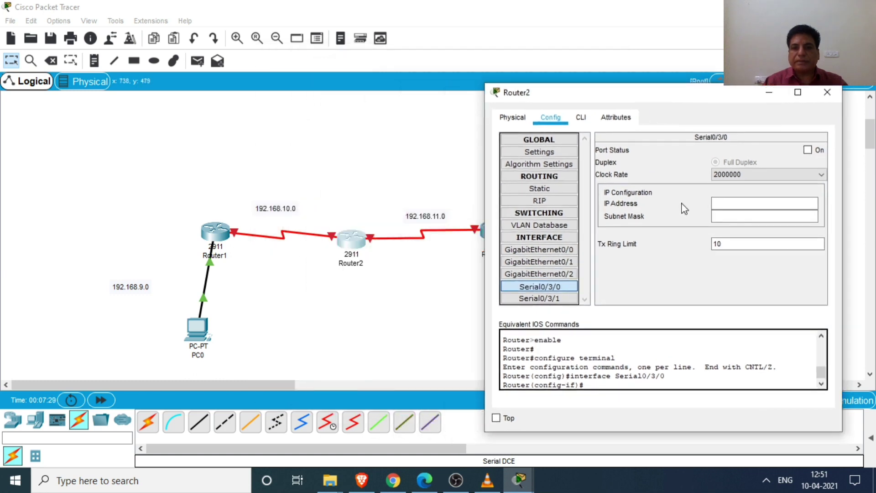
{"action": "left_click", "coordinate": [720, 202]}
{"action": "type", "text": "192.168"}
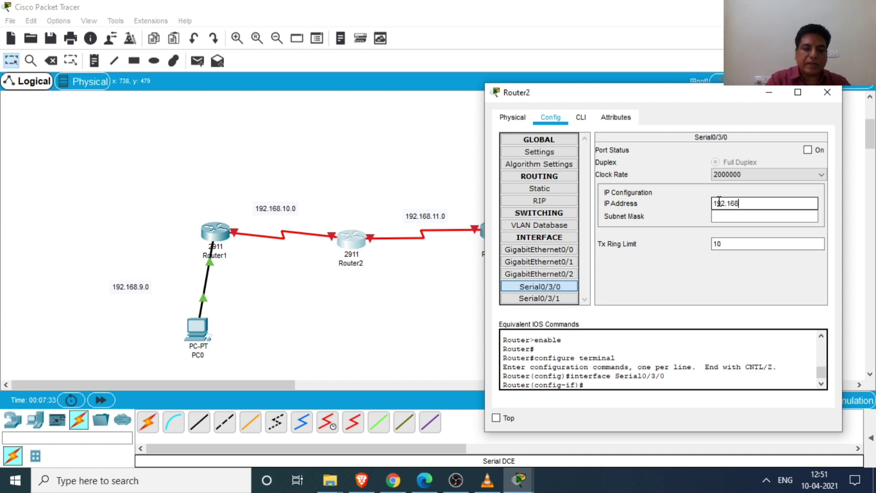
{"action": "type", "text": ".10.2"}
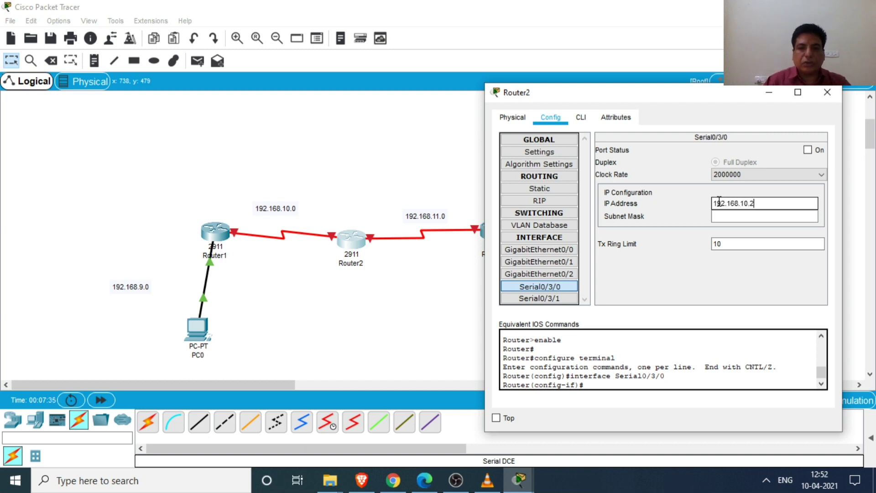
{"action": "left_click", "coordinate": [740, 216]}
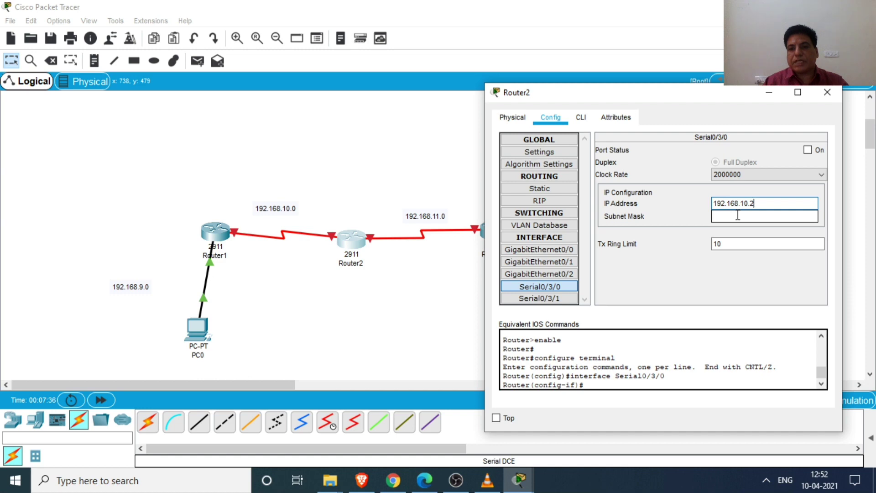
{"action": "left_click", "coordinate": [808, 149]}
{"action": "left_click", "coordinate": [832, 96]}
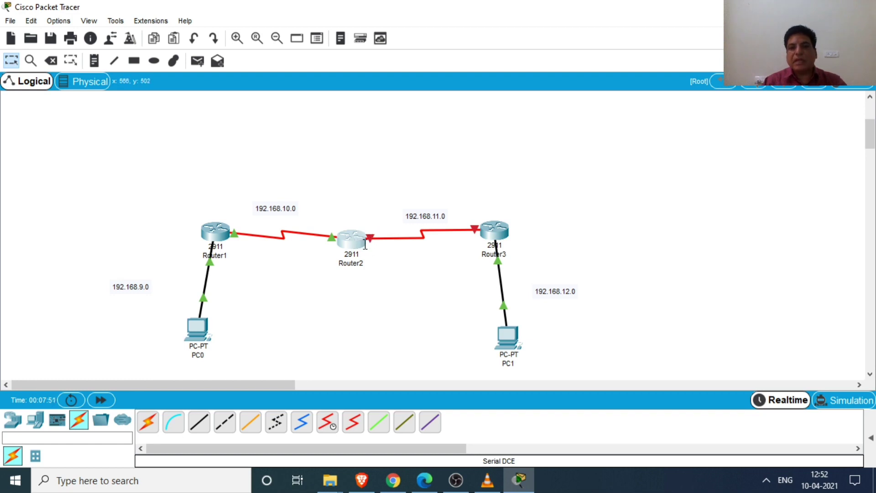
{"action": "mouse_move", "coordinate": [365, 244]}
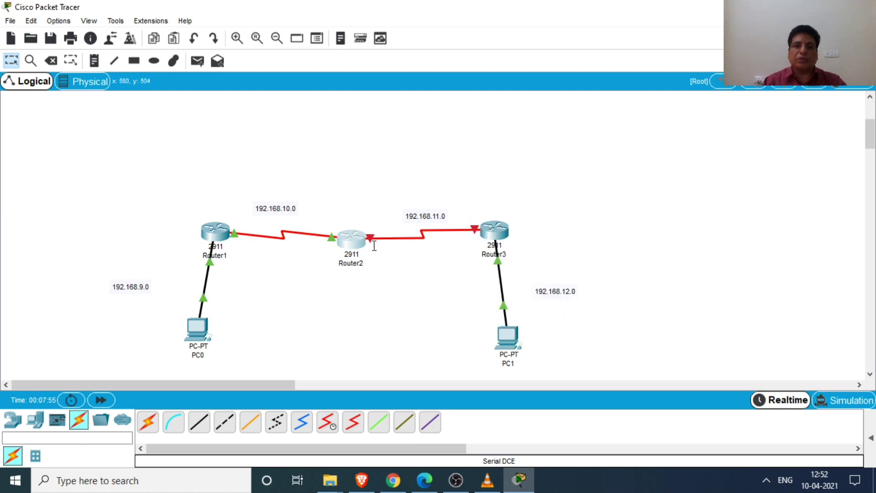
{"action": "left_click", "coordinate": [358, 241]}
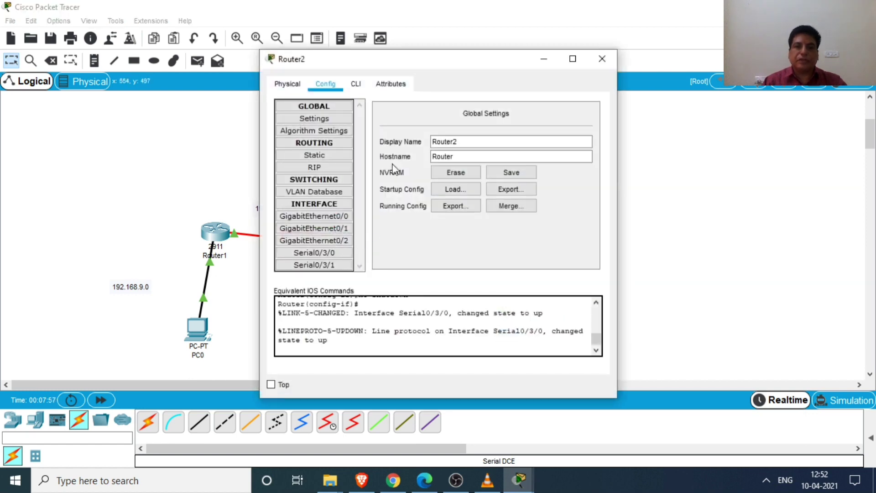
{"action": "left_click", "coordinate": [290, 86]}
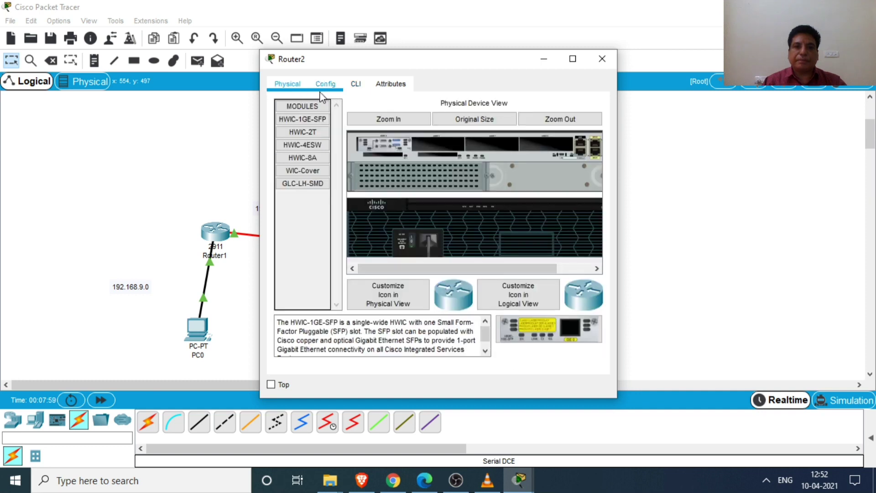
{"action": "left_click", "coordinate": [325, 85]}
{"action": "left_click", "coordinate": [720, 254]}
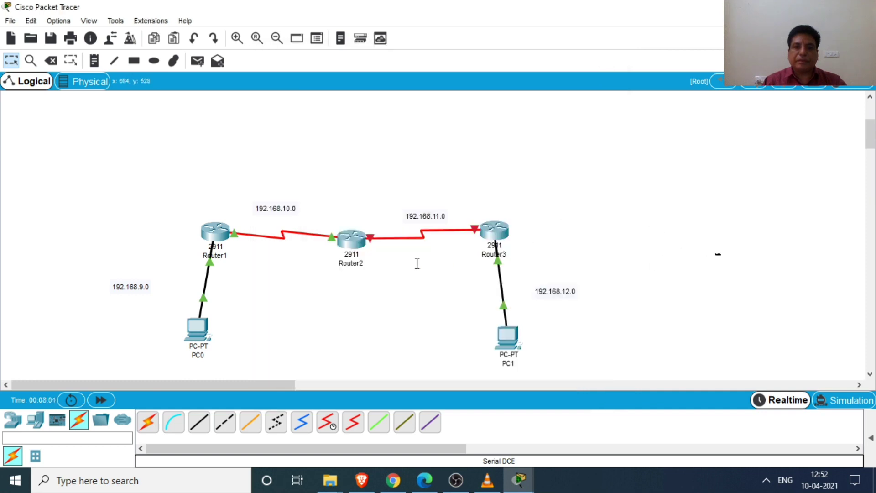
Step: Give Router2's Serial0/3/1 interface the IP address 192.168.11.1 with subnet mask 255.255.255.0, switch the port on and close the router's window
{"action": "left_click", "coordinate": [358, 239]}
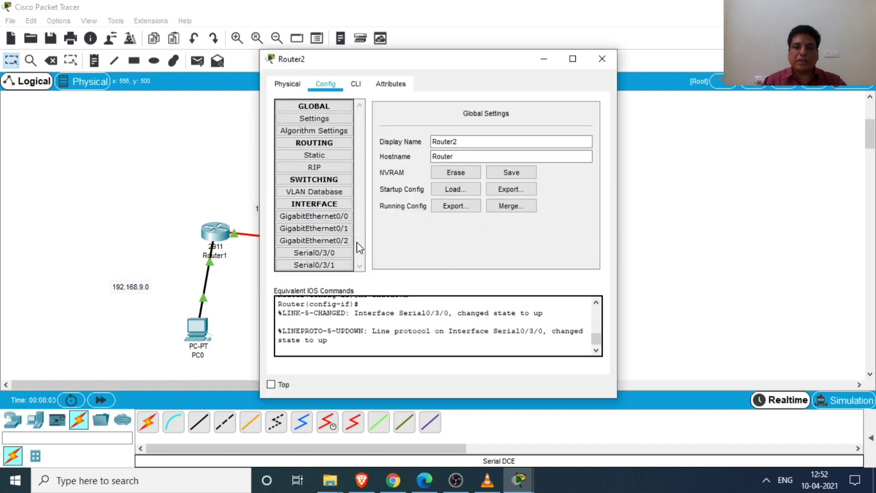
{"action": "left_click", "coordinate": [329, 268]}
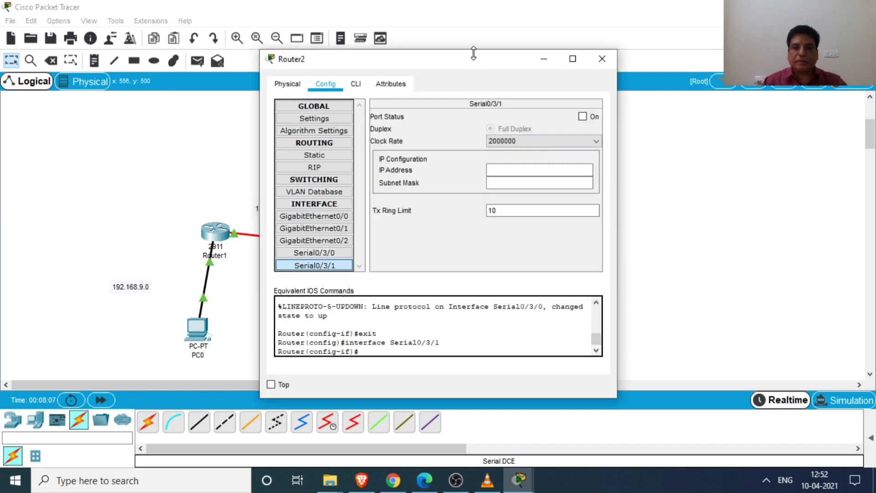
{"action": "left_click_drag", "start_coordinate": [473, 53], "coordinate": [218, 95]}
{"action": "left_click", "coordinate": [233, 201]}
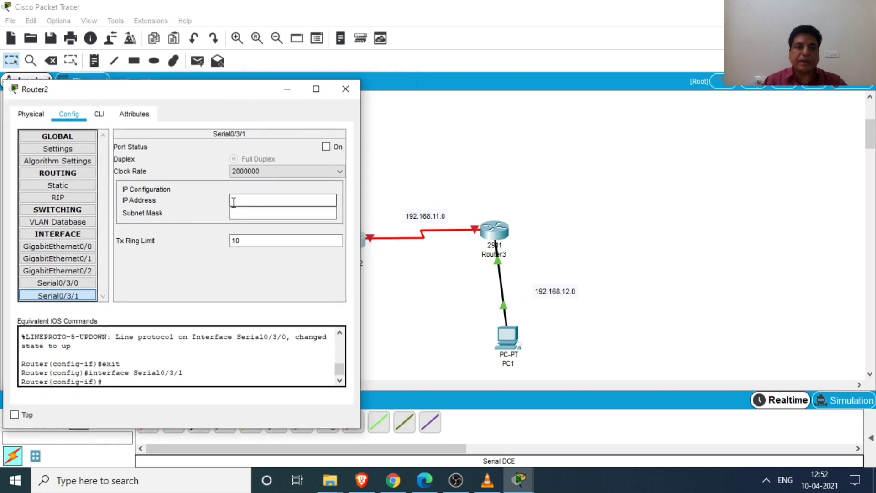
{"action": "type", "text": "192"}
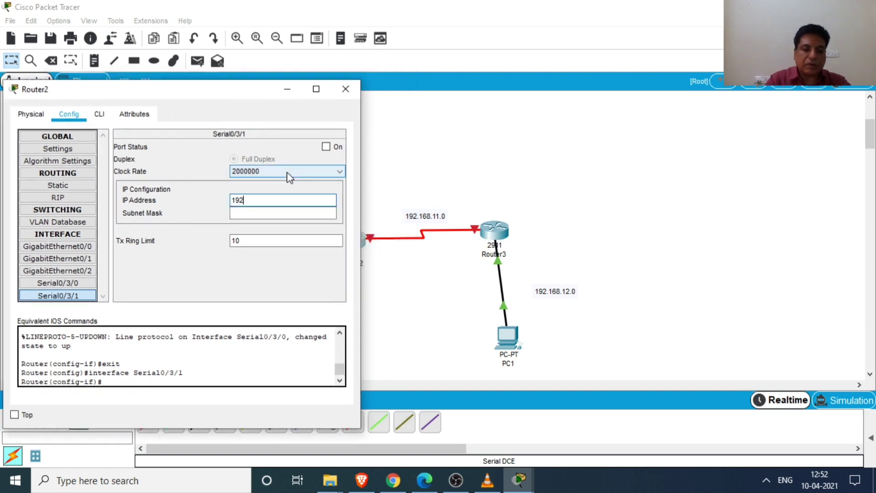
{"action": "type", "text": ".168.11.1"}
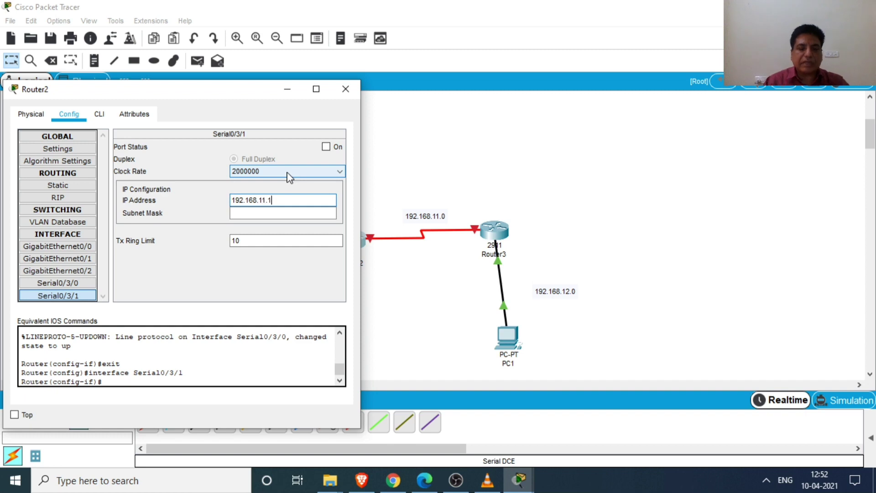
{"action": "left_click", "coordinate": [248, 216]}
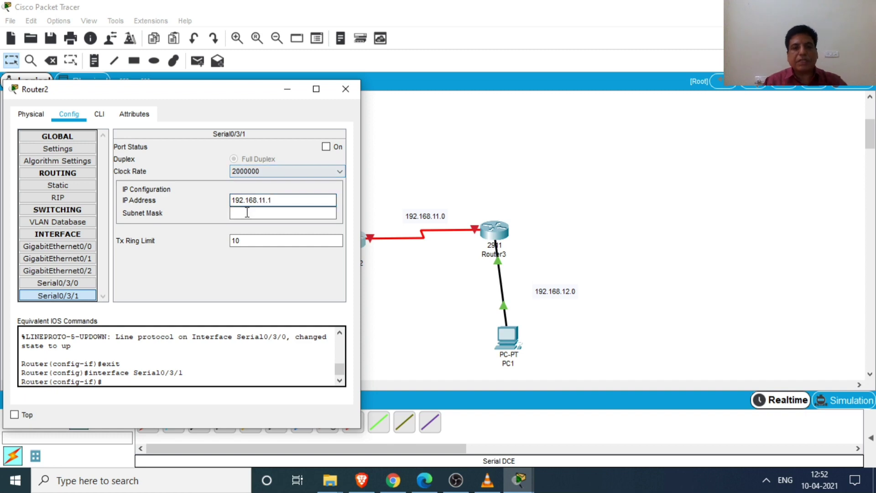
{"action": "left_click", "coordinate": [326, 147]}
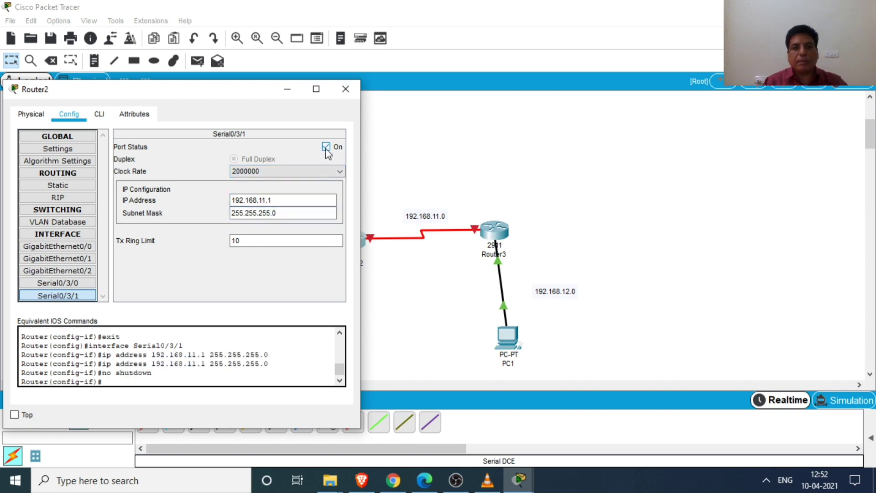
{"action": "left_click", "coordinate": [346, 91]}
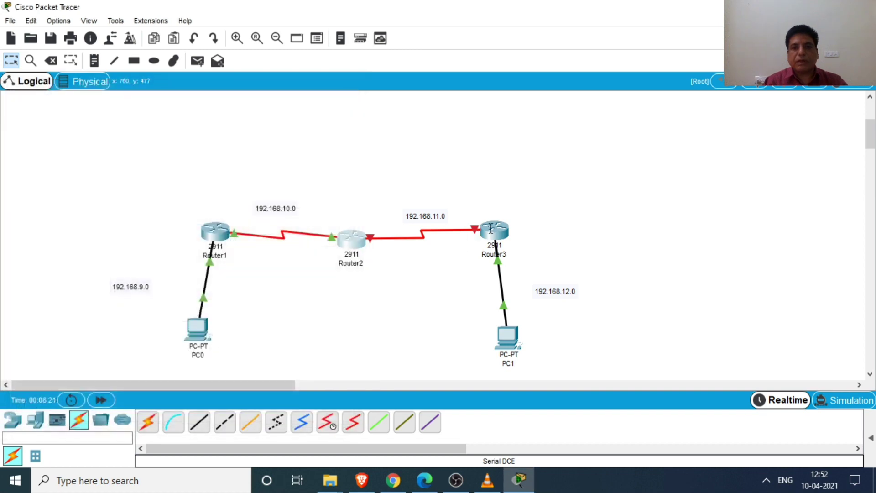
Step: Give Router3's Serial0/3/1 interface the IP address 192.168.11.2 with subnet mask 255.255.255.0, switch the port on and close the router's window
{"action": "left_click", "coordinate": [491, 230]}
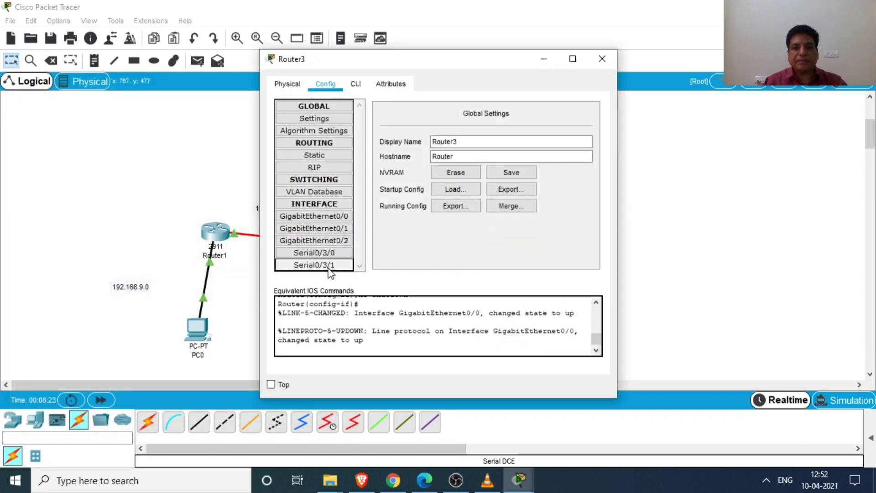
{"action": "left_click", "coordinate": [315, 266]}
{"action": "left_click", "coordinate": [499, 171]}
{"action": "type", "text": "1"}
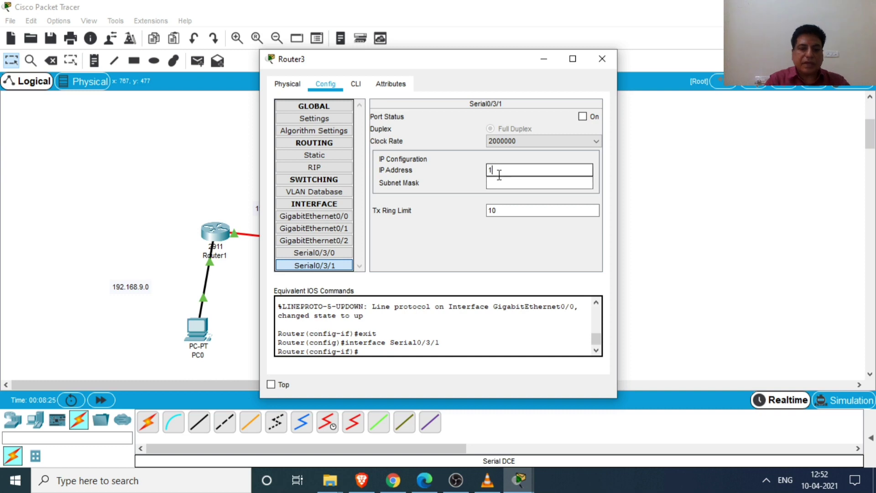
{"action": "type", "text": "92.168"}
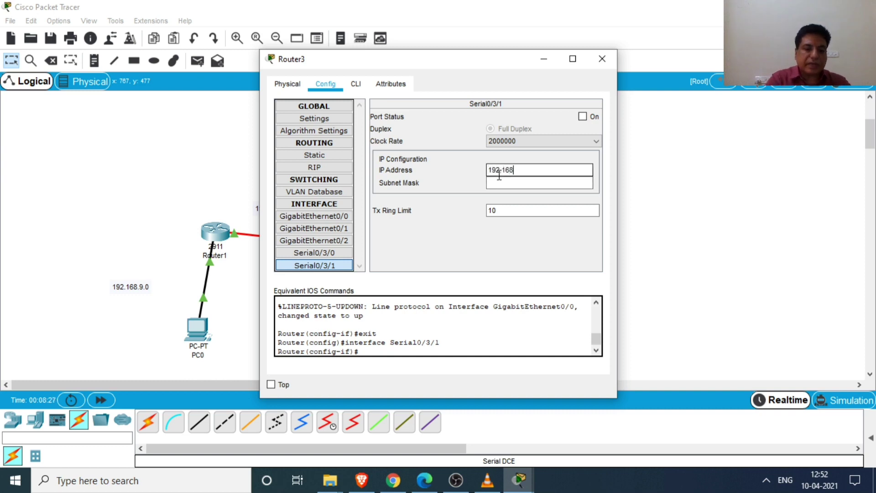
{"action": "type", "text": ".11.2"}
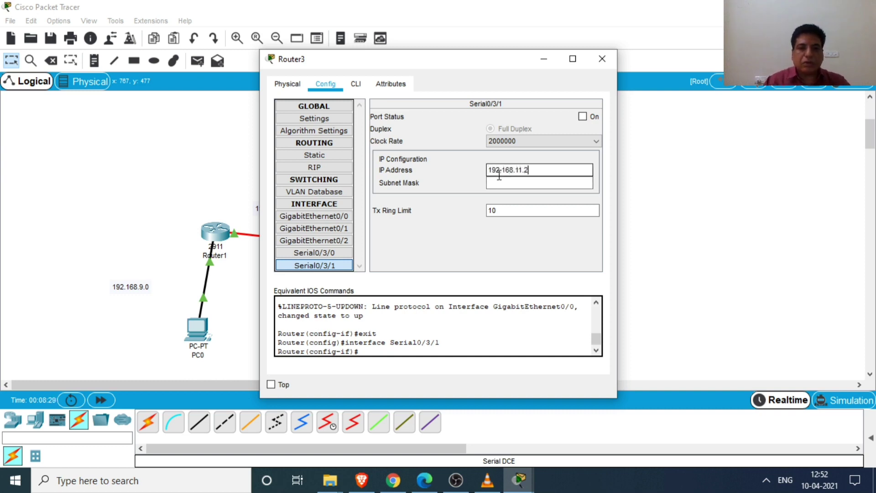
{"action": "left_click", "coordinate": [505, 183]}
{"action": "left_click", "coordinate": [510, 183]}
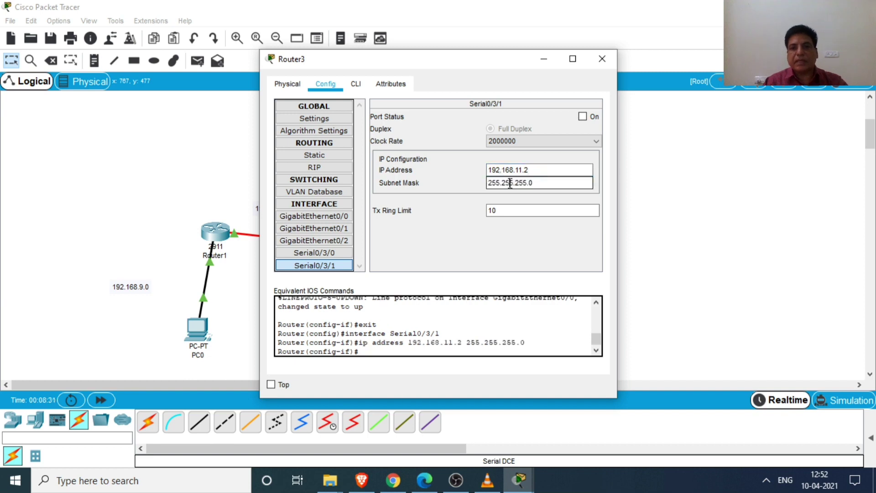
{"action": "left_click", "coordinate": [583, 117]}
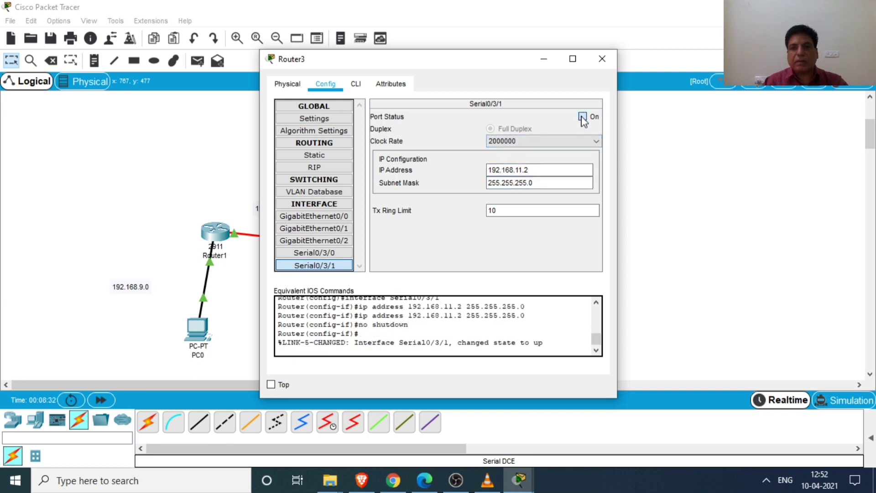
{"action": "left_click", "coordinate": [603, 59]}
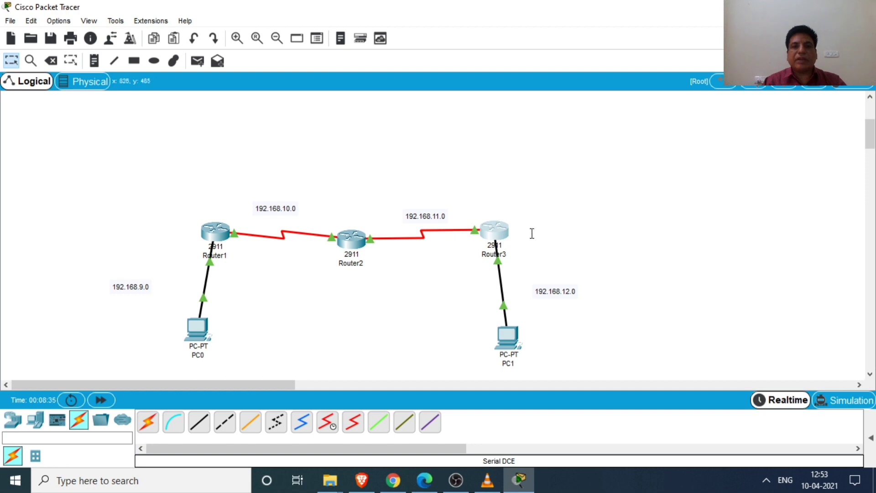
Step: Move Router3 farther away from Router2 and slightly higher in the topology, above the 192.168.12.0 label
{"action": "left_click_drag", "start_coordinate": [496, 234], "coordinate": [540, 220]}
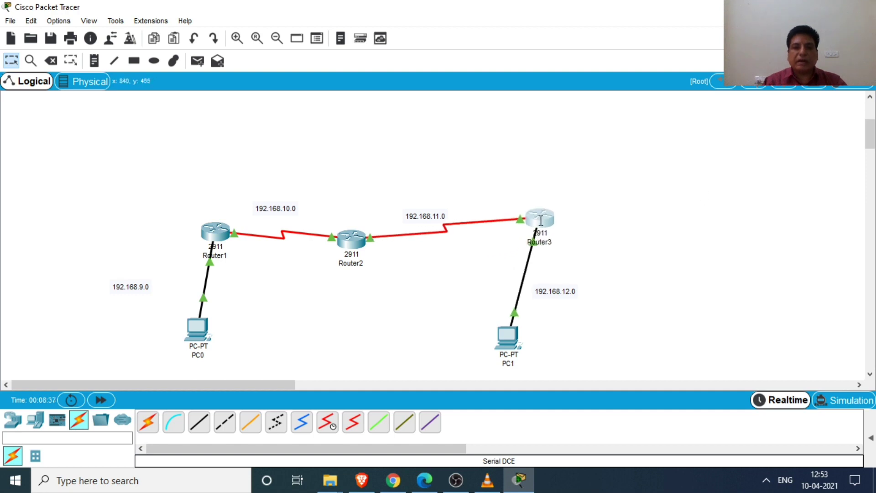
Step: Move Router1 farther from Router2 and slightly higher in the topology, and exit its IOS command-line session completely
{"action": "left_click_drag", "start_coordinate": [207, 235], "coordinate": [175, 224]}
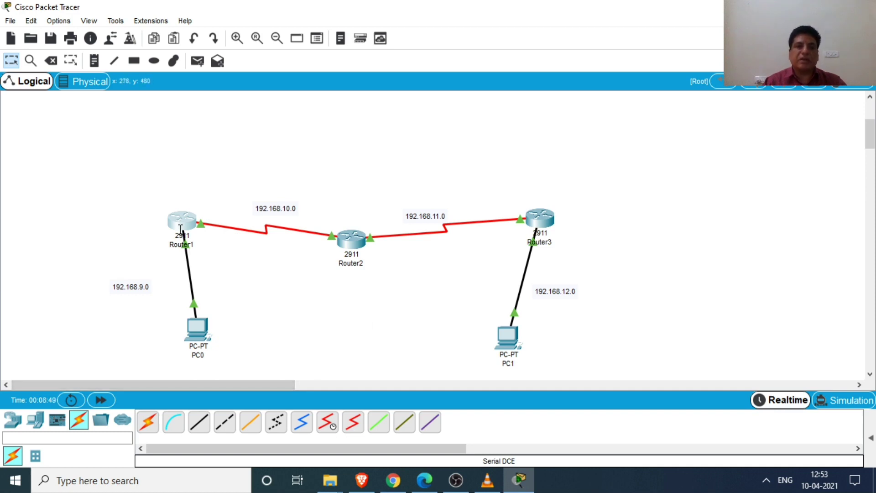
{"action": "left_click", "coordinate": [181, 222]}
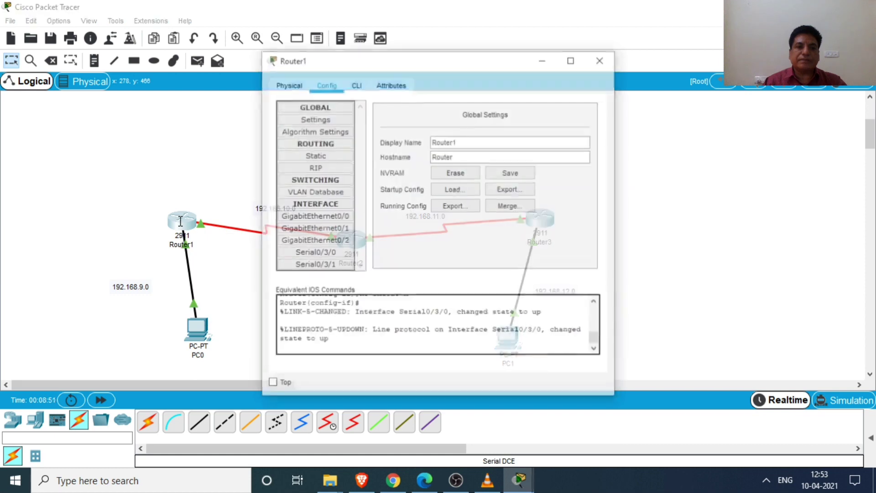
{"action": "left_click", "coordinate": [356, 86]}
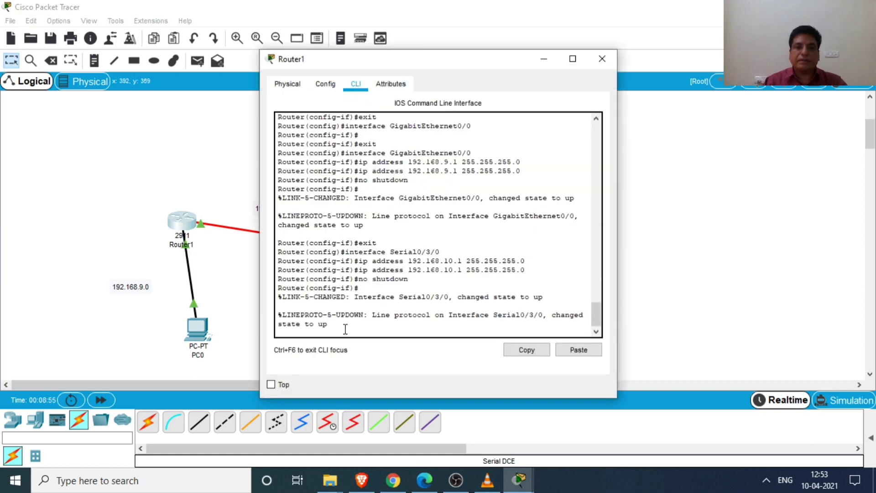
{"action": "key", "text": "Return"}
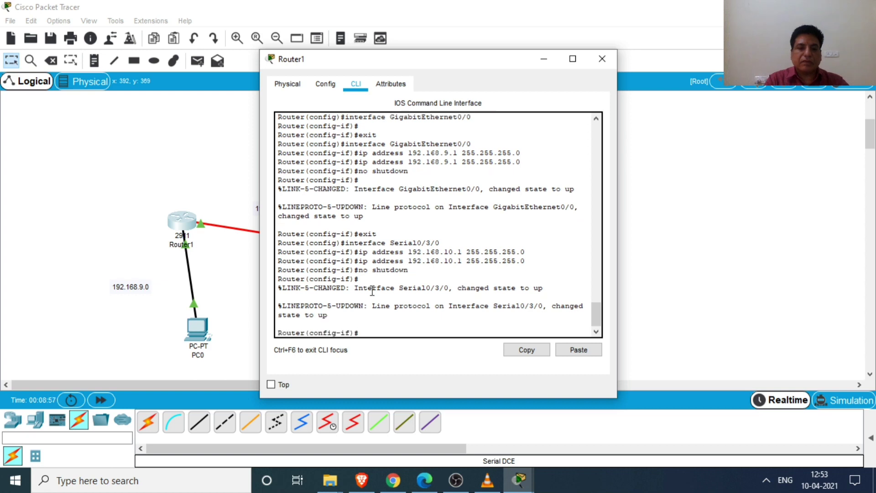
{"action": "type", "text": "exit"}
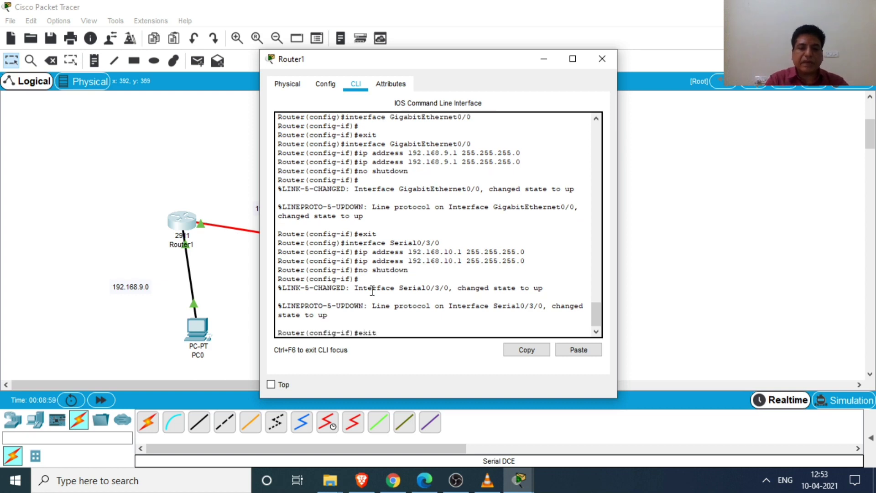
{"action": "key", "text": "Return"}
{"action": "type", "text": "exit"}
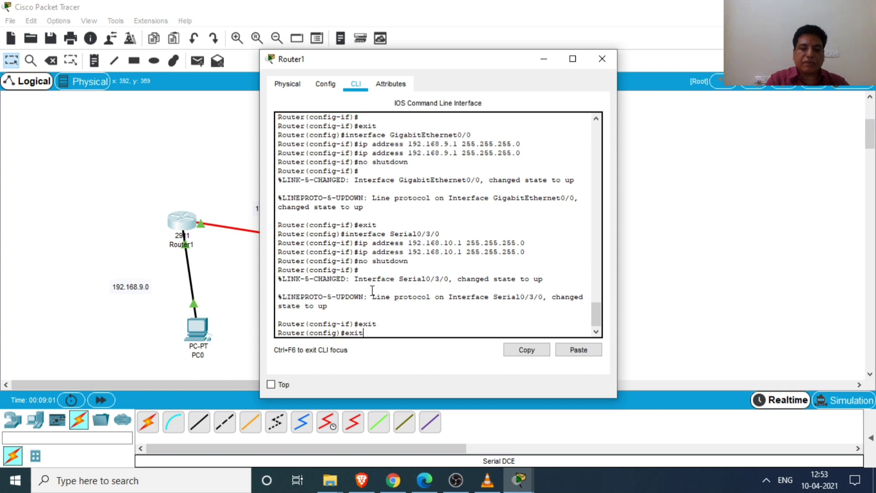
{"action": "key", "text": "Return"}
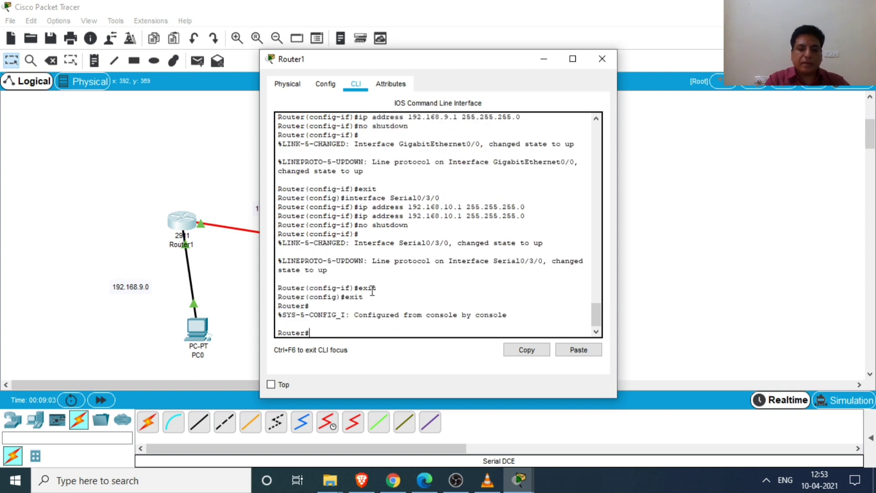
{"action": "type", "text": "exit"}
{"action": "key", "text": "Return"}
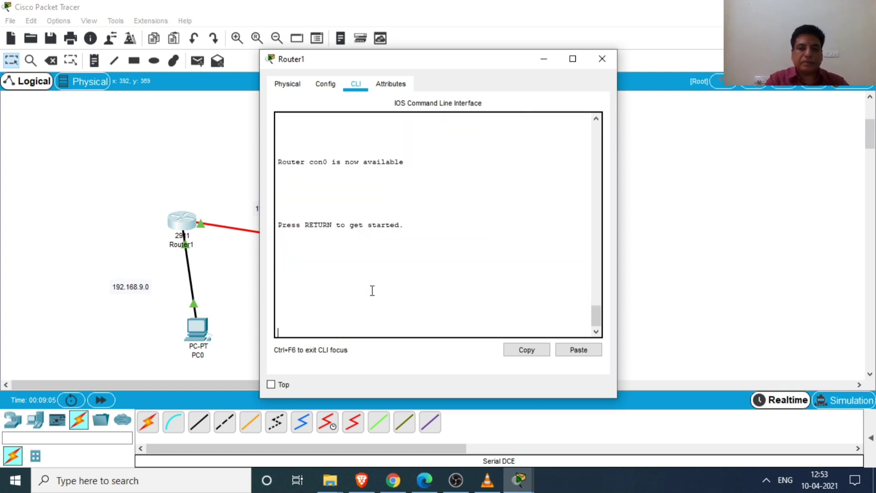
Step: Start a new command-line session on Router1, enable privileged mode and enter global configuration mode with config t
{"action": "key", "text": "Return"}
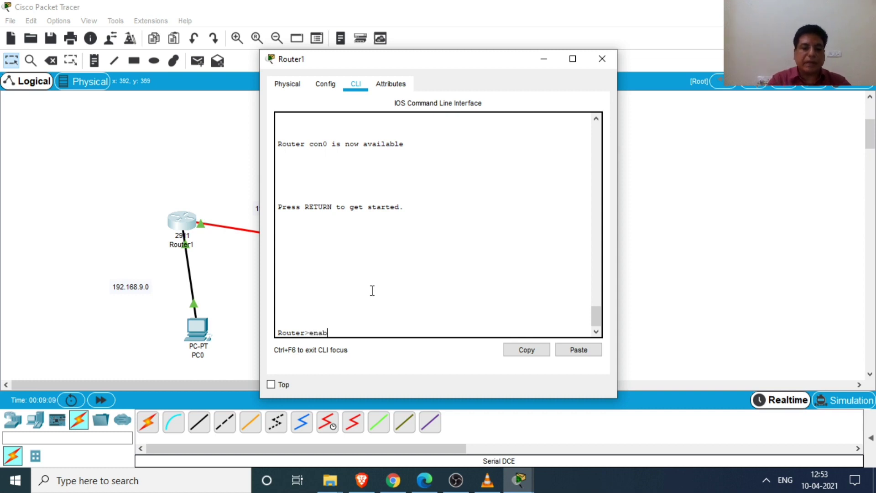
{"action": "type", "text": "enable"}
{"action": "key", "text": "Return"}
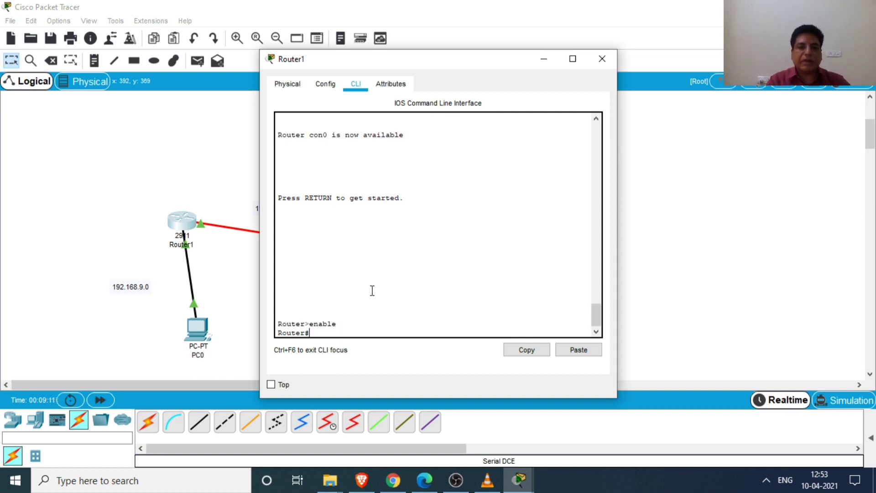
{"action": "type", "text": "conf"}
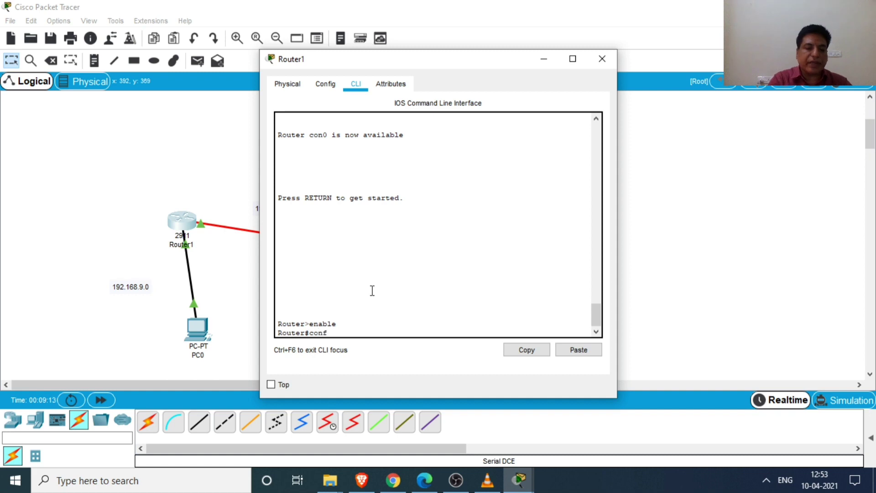
{"action": "type", "text": "ig t"}
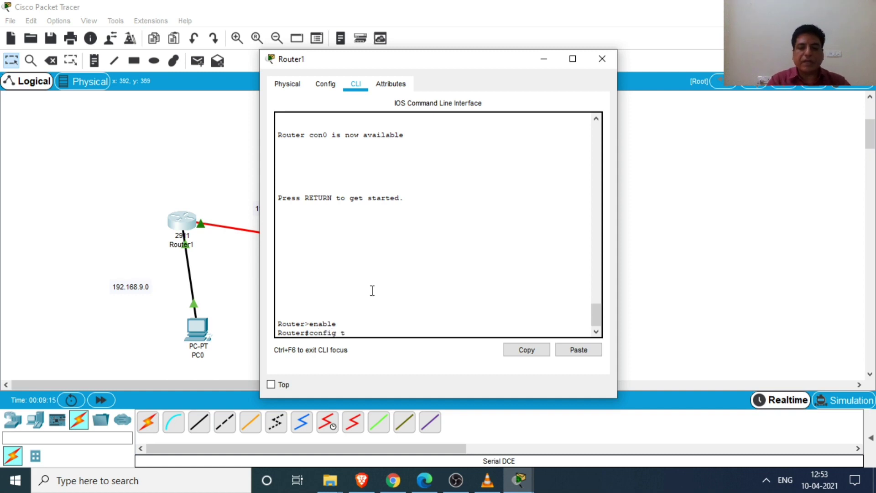
{"action": "key", "text": "Return"}
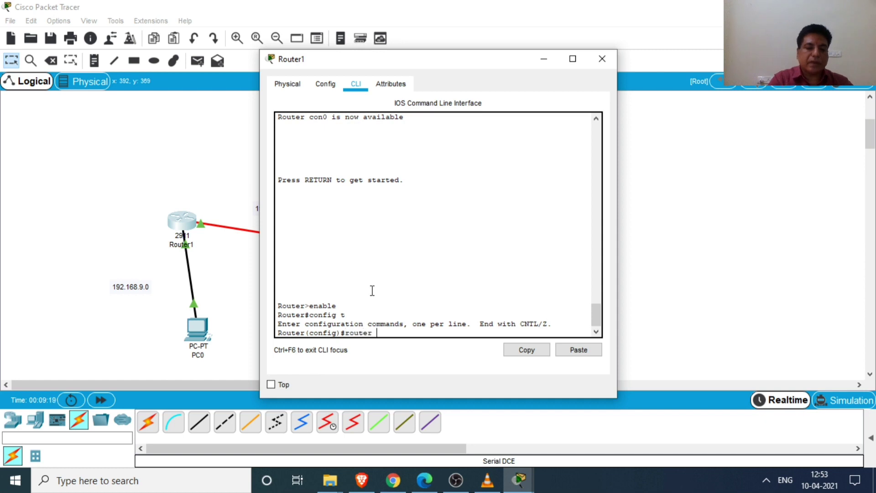
Step: Configure EIGRP on Router1 with autonomous system number 1 and advertise the networks 192.168.9.0 and 192.168.10.0
{"action": "type", "text": "router eigrp 1"}
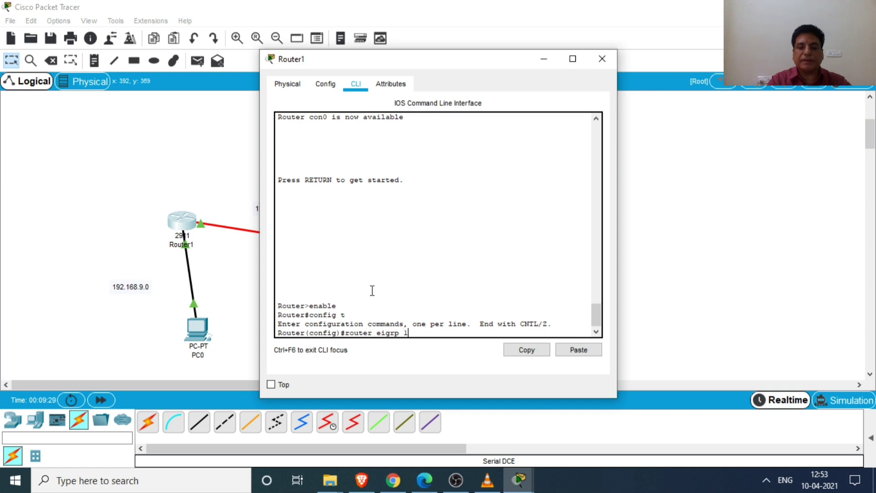
{"action": "key", "text": "Return"}
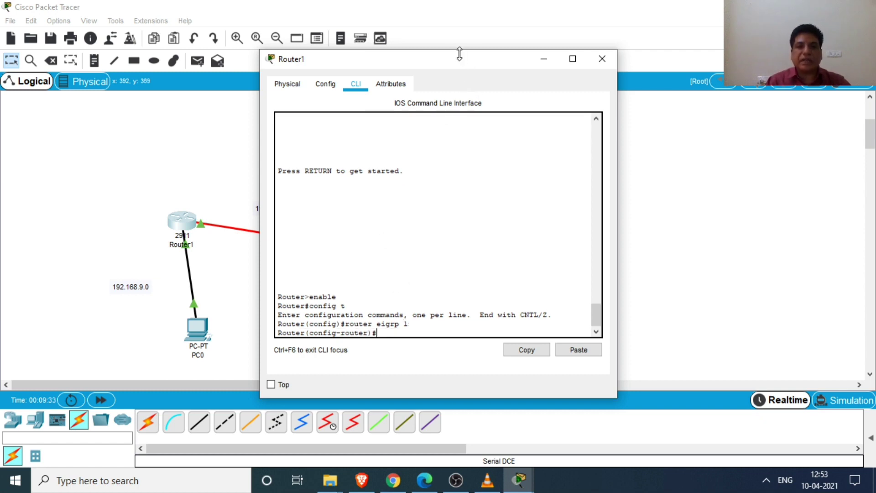
{"action": "left_click_drag", "start_coordinate": [464, 61], "coordinate": [603, 63]}
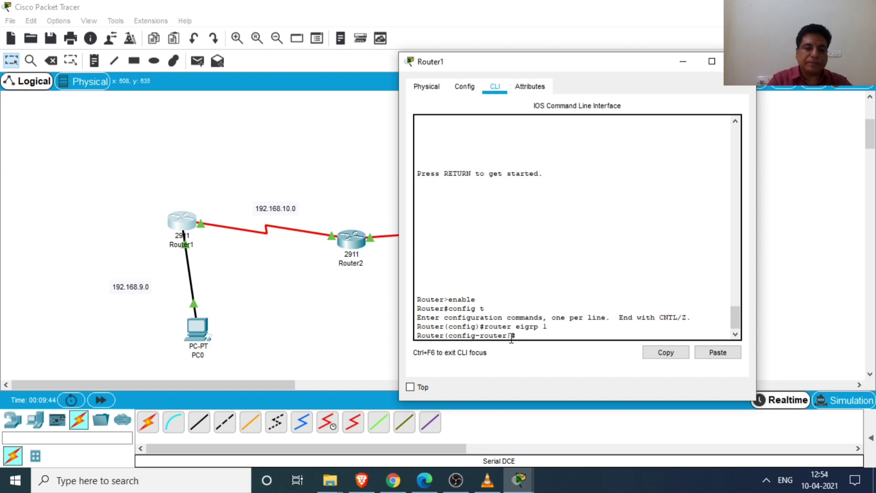
{"action": "type", "text": "network 19"}
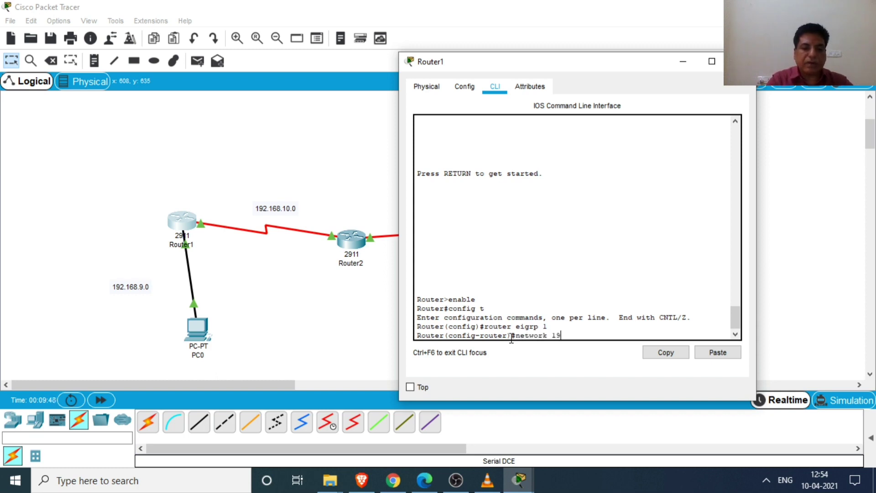
{"action": "type", "text": "2.168"}
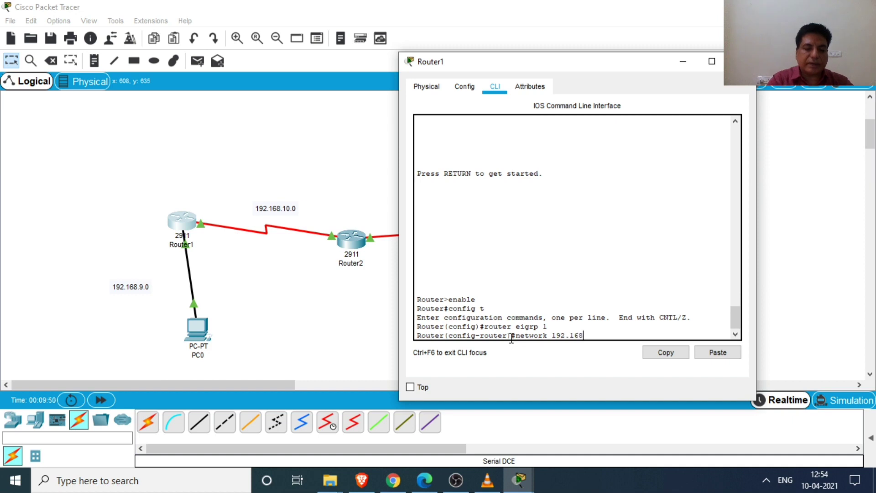
{"action": "type", "text": ".9.0"}
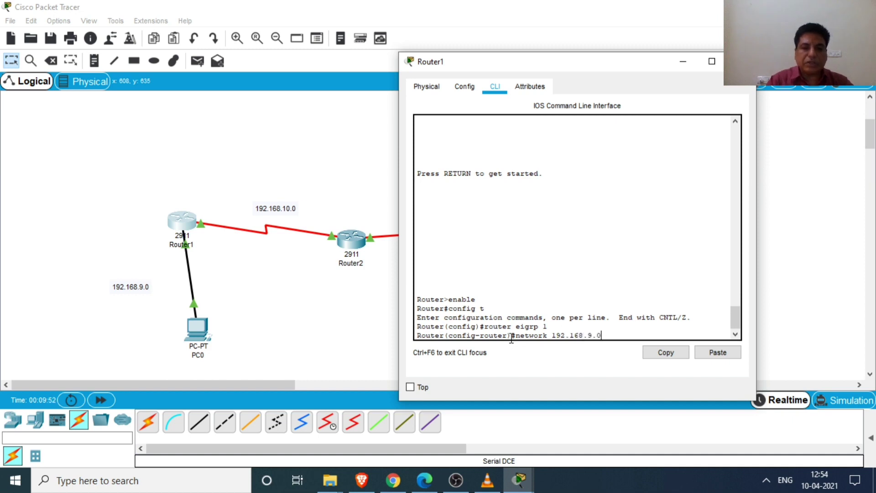
{"action": "key", "text": "Return"}
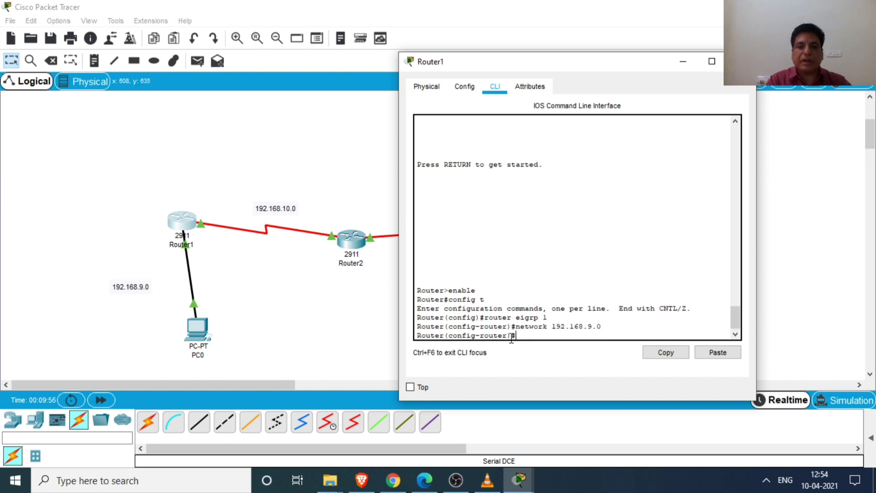
{"action": "key", "text": "Up"}
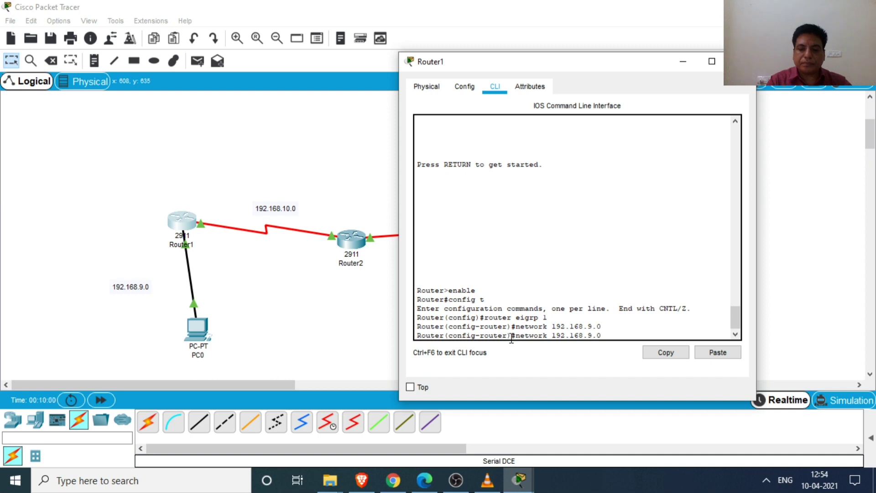
{"action": "type", "text": "10"}
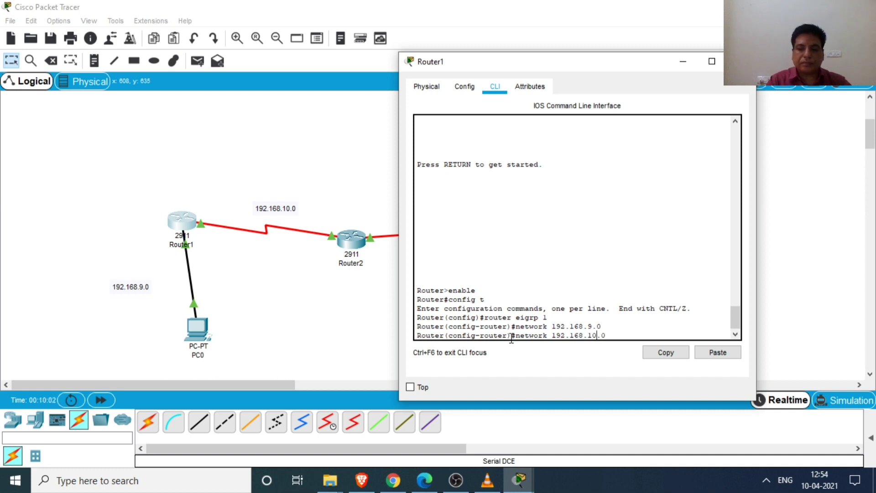
{"action": "key", "text": "Return"}
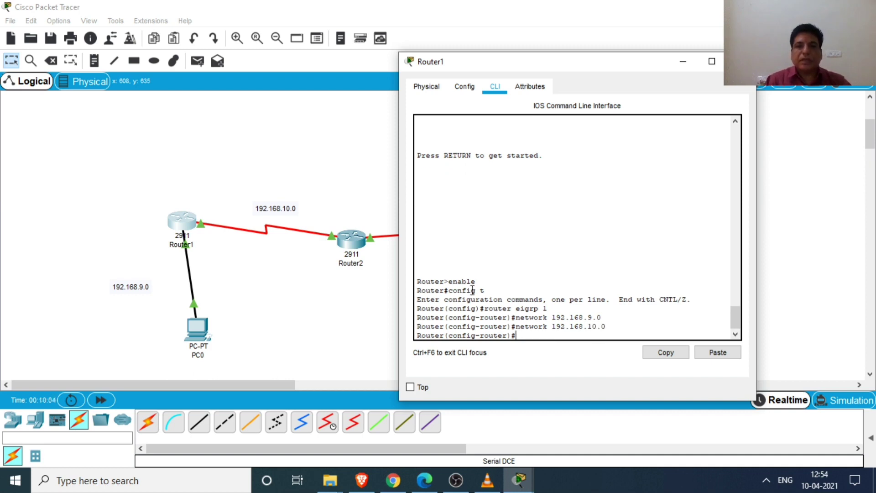
Step: Save Router1's running configuration to NVRAM from its global settings and close the router's window
{"action": "left_click", "coordinate": [466, 90]}
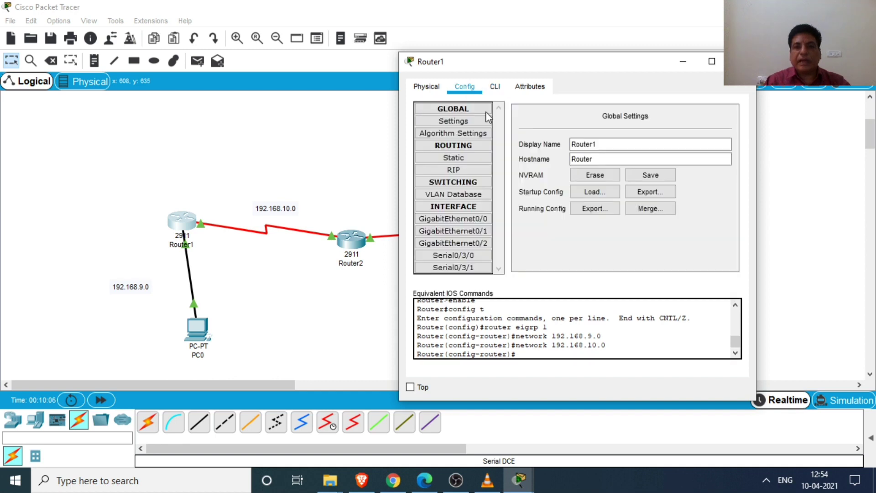
{"action": "left_click", "coordinate": [658, 180]}
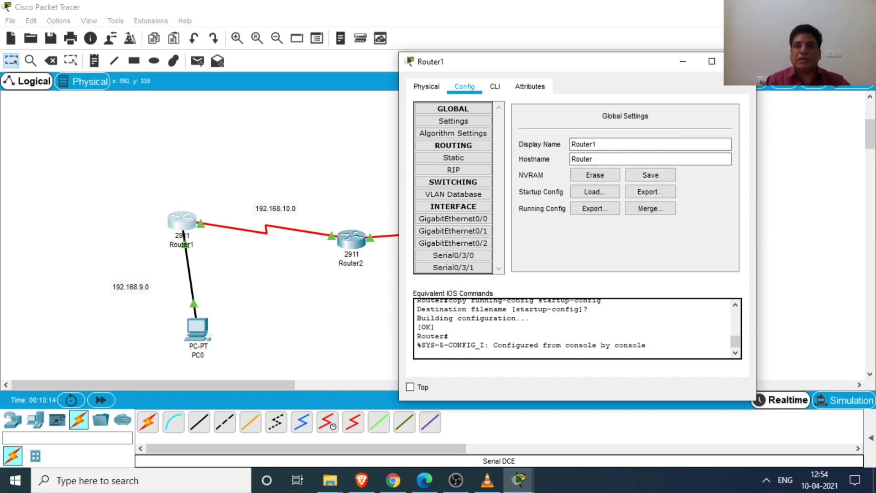
{"action": "left_click", "coordinate": [741, 61]}
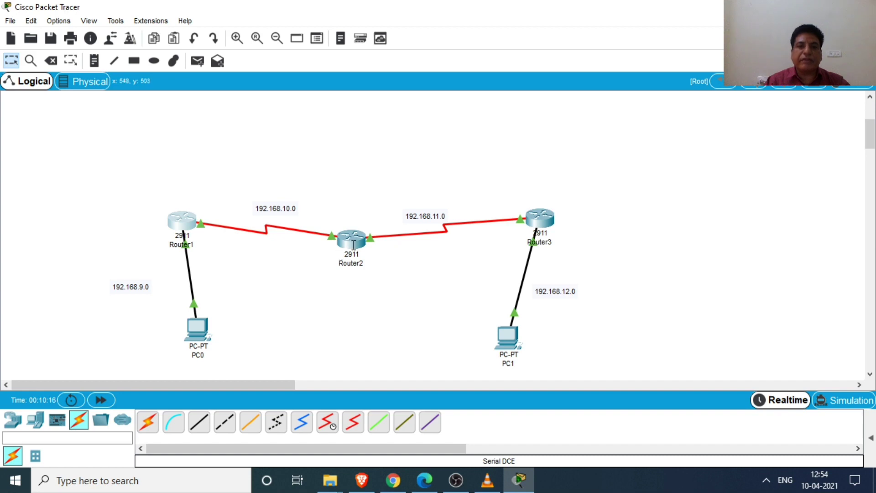
Step: Open Router2's IOS command line and exit its interface, global and privileged modes to end the session
{"action": "mouse_move", "coordinate": [354, 244]}
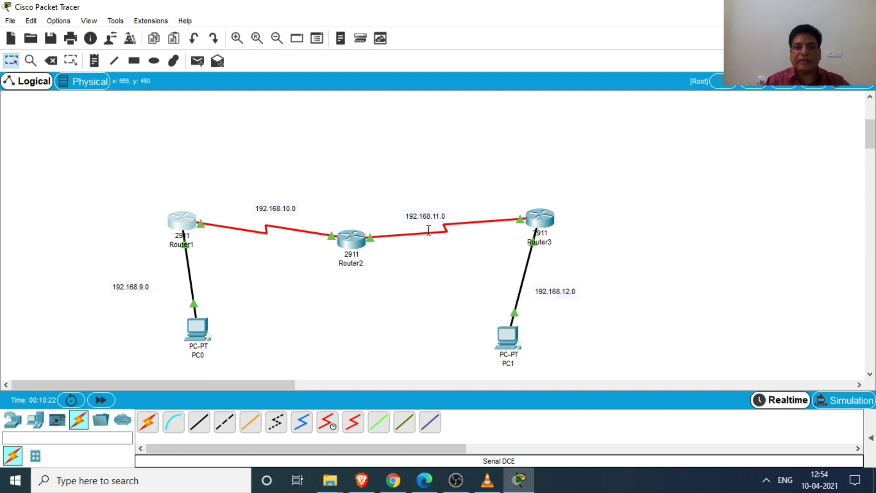
{"action": "left_click", "coordinate": [350, 240]}
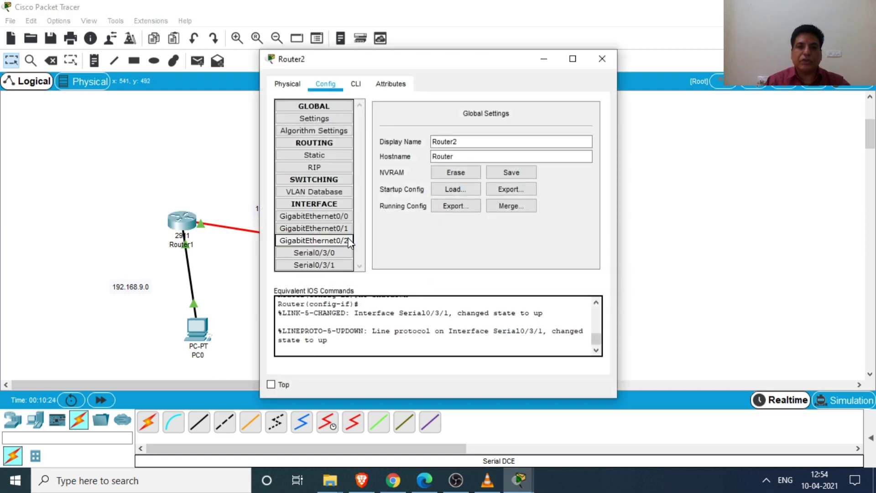
{"action": "left_click", "coordinate": [356, 86]}
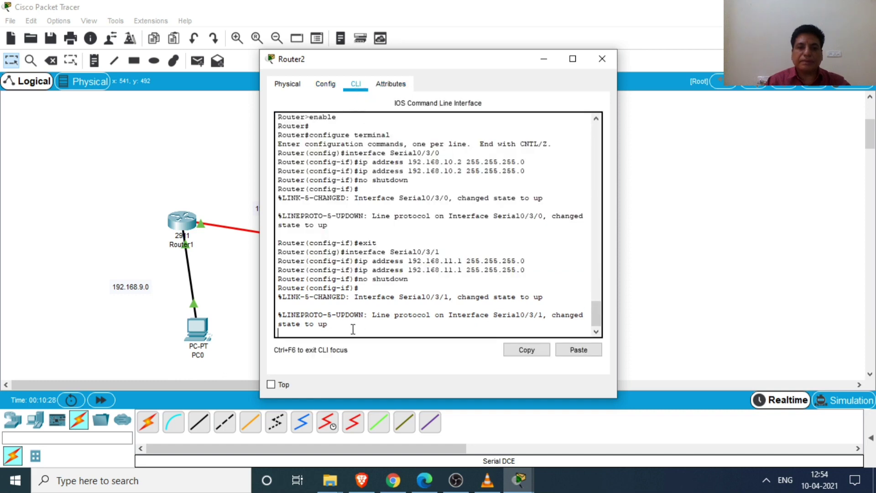
{"action": "key", "text": "Return"}
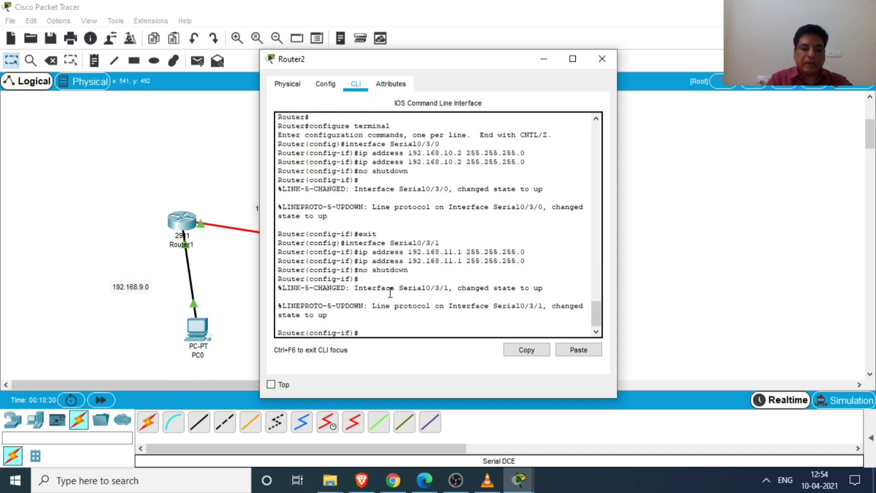
{"action": "type", "text": "exit"}
{"action": "key", "text": "Return"}
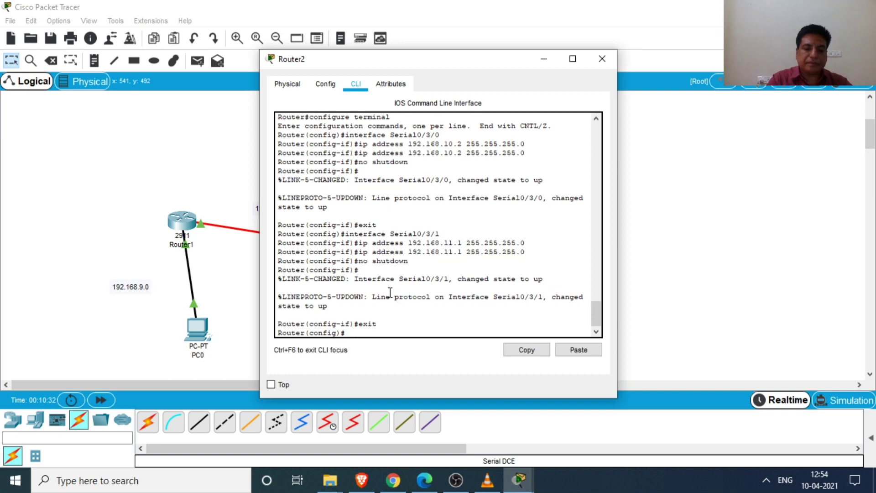
{"action": "type", "text": "exit"}
{"action": "key", "text": "Return"}
{"action": "type", "text": "e"}
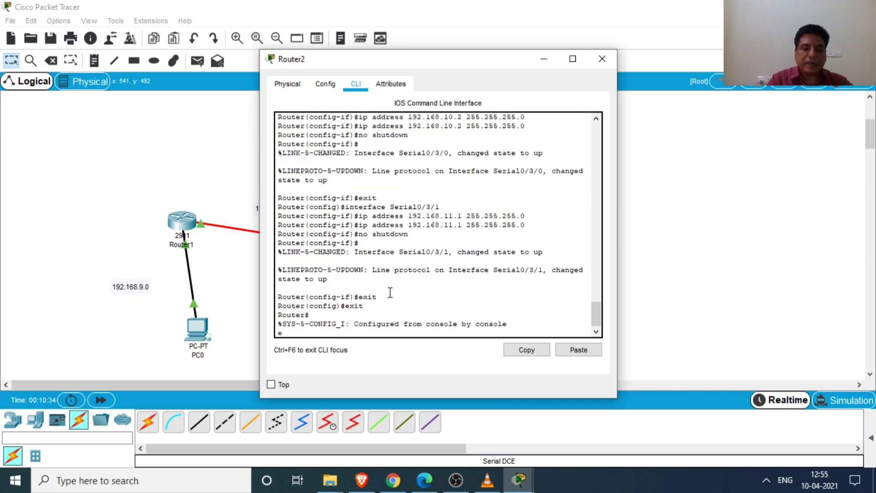
{"action": "type", "text": "xit"}
{"action": "key", "text": "Return"}
Step: Start a new command-line session on Router2, enable privileged mode and enter global configuration mode with config t
{"action": "key", "text": "Return"}
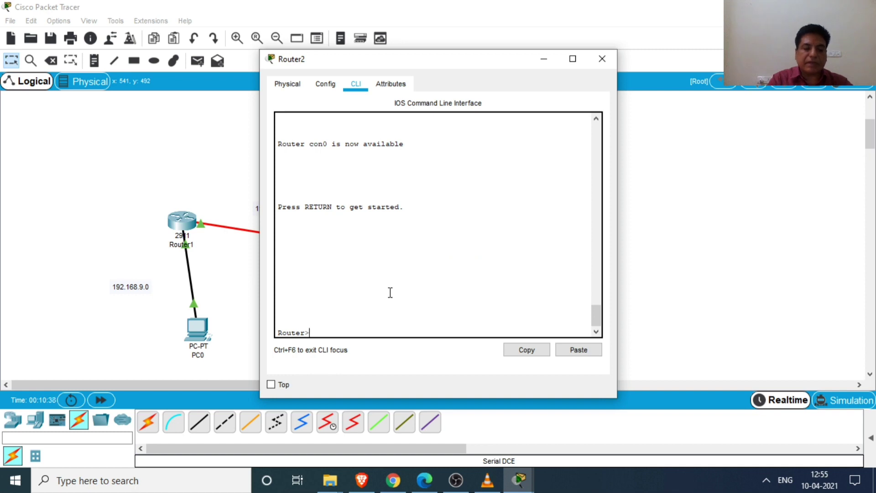
{"action": "type", "text": "enable"}
{"action": "key", "text": "Return"}
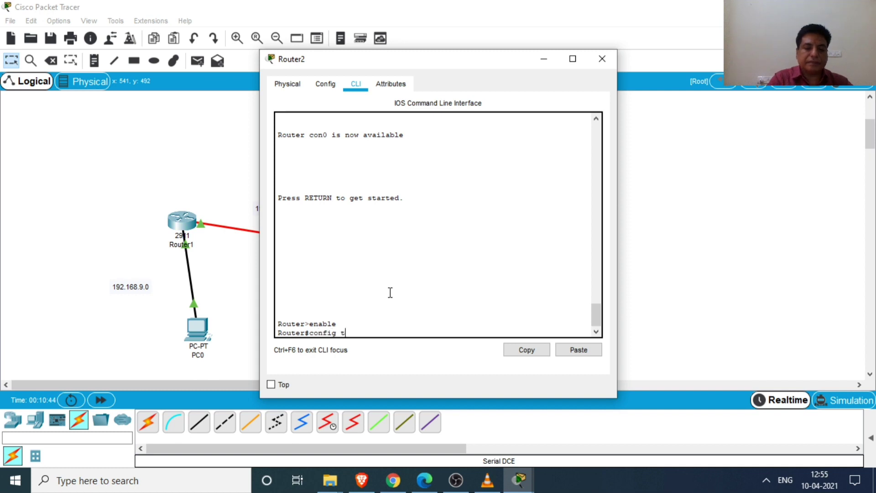
{"action": "key", "text": "Return"}
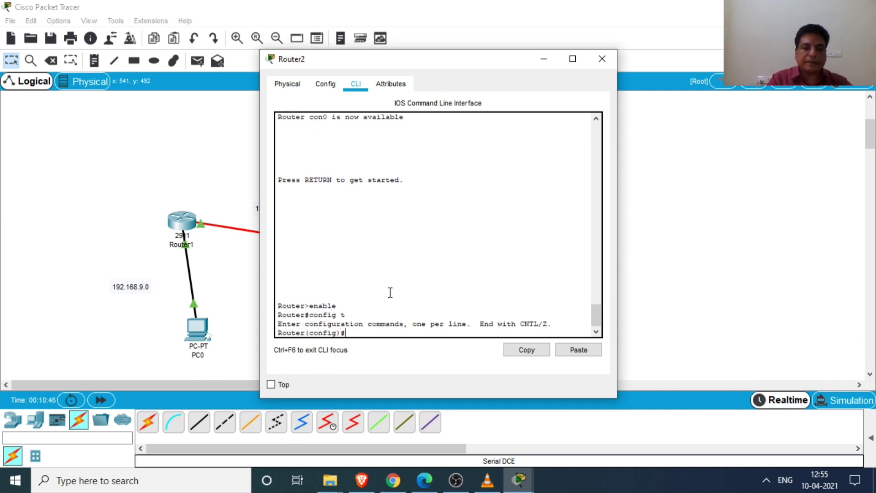
Step: Enable EIGRP routing on Router2 with autonomous system number 1
{"action": "type", "text": "rp"}
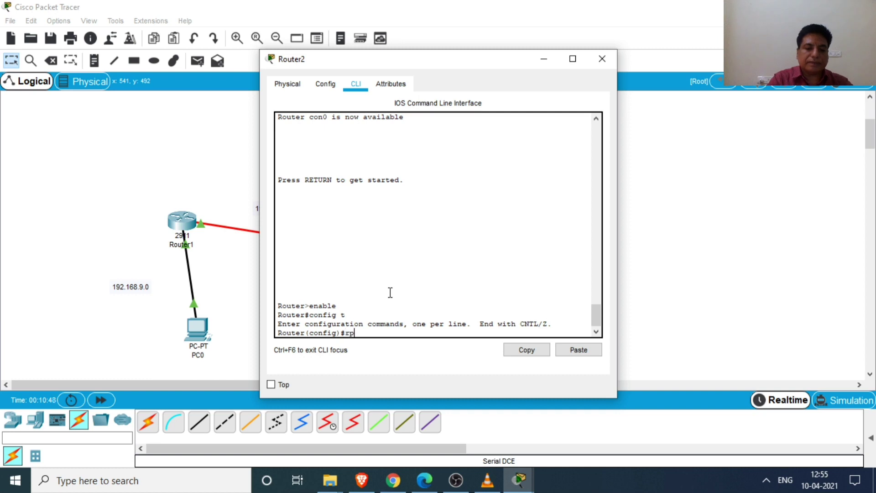
{"action": "key", "text": "BackSpace"}
{"action": "type", "text": "oy"}
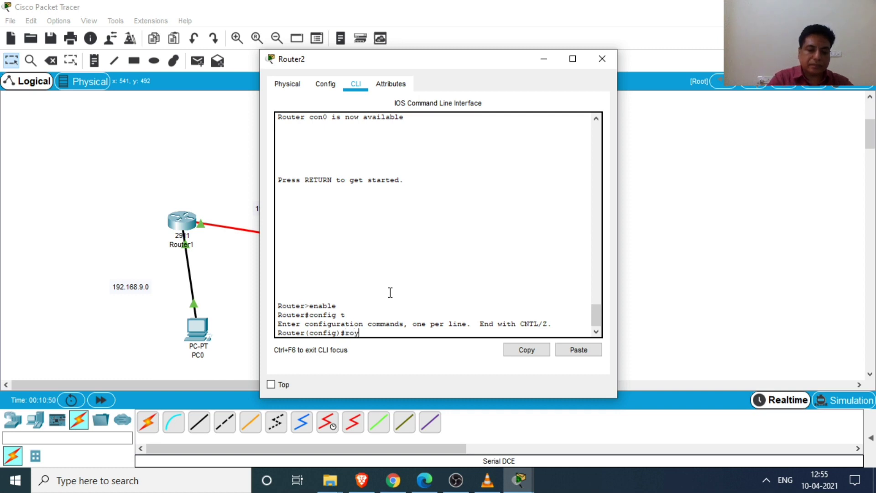
{"action": "key", "text": "BackSpace"}
{"action": "type", "text": "ut"}
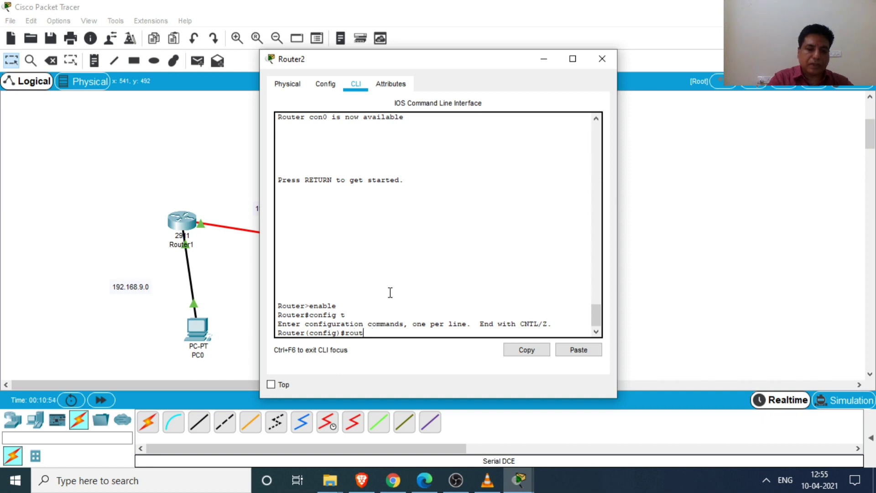
{"action": "type", "text": "er"}
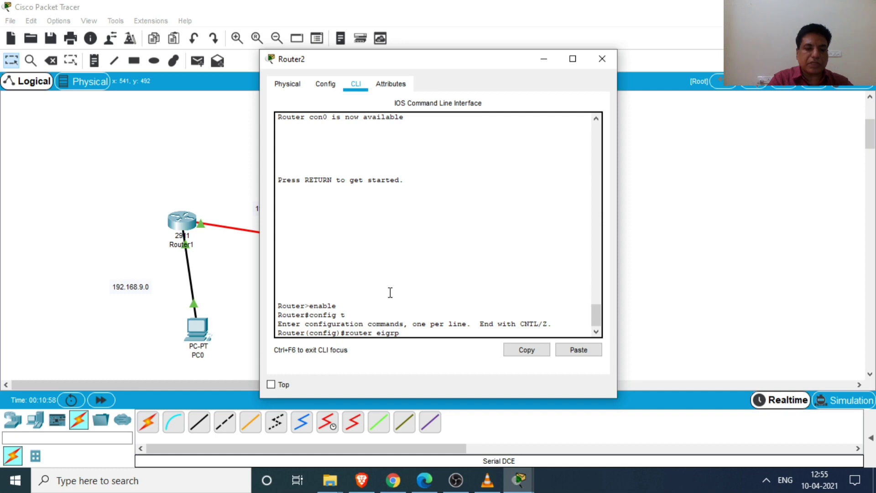
{"action": "type", "text": " eigrp 1"}
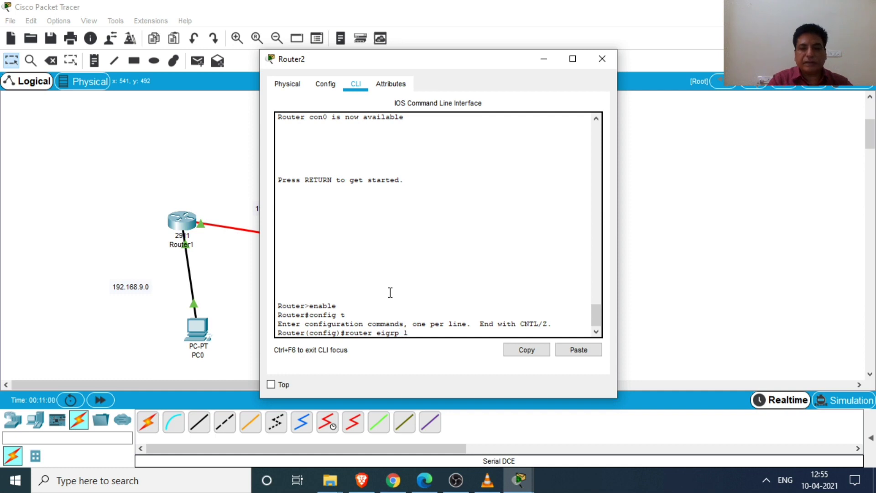
{"action": "key", "text": "Return"}
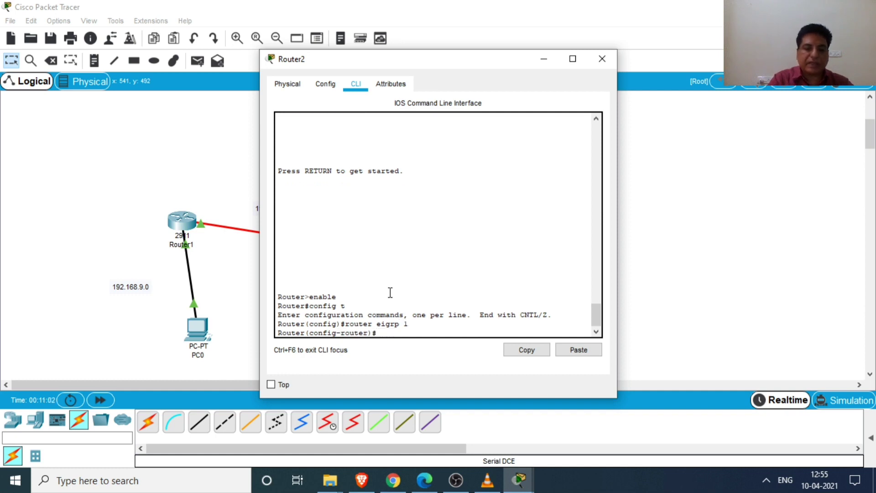
Step: Advertise the network 192.168.10.0 in Router2's EIGRP configuration and move its window aside to uncover the topology
{"action": "type", "text": "network"}
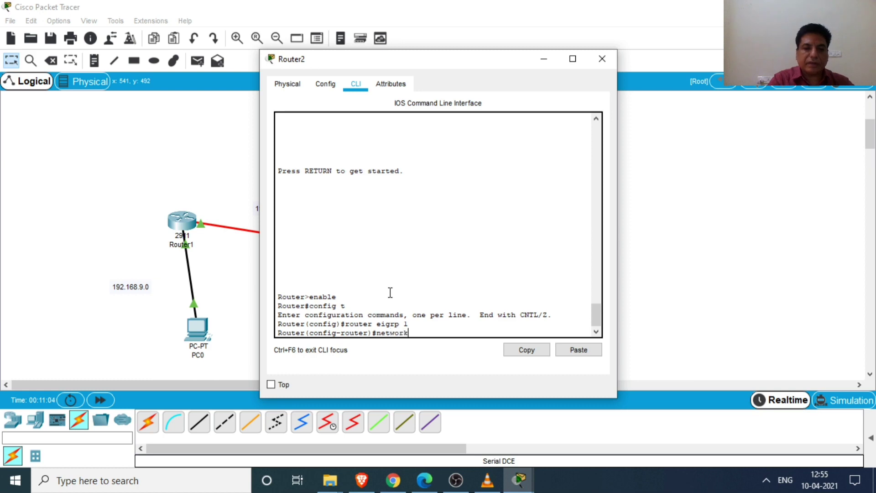
{"action": "type", "text": " 192"}
{"action": "type", "text": ".1"}
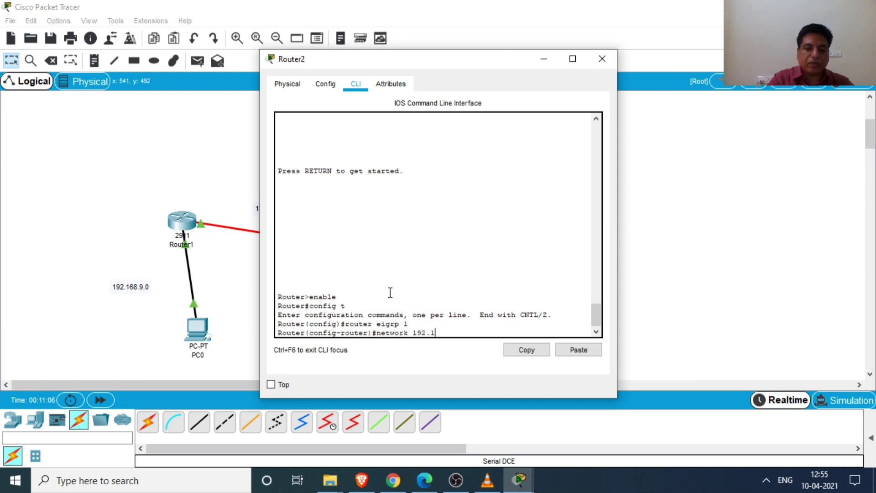
{"action": "type", "text": "68.10.0"}
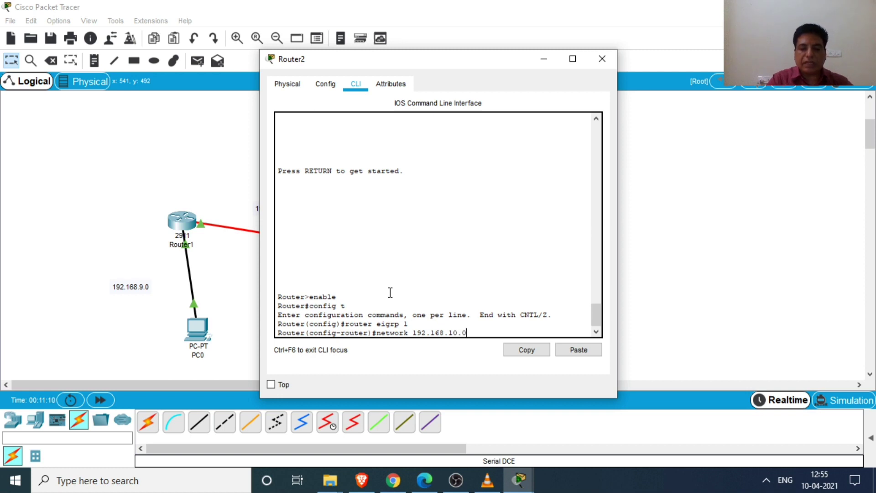
{"action": "left_click_drag", "start_coordinate": [452, 53], "coordinate": [716, 51]}
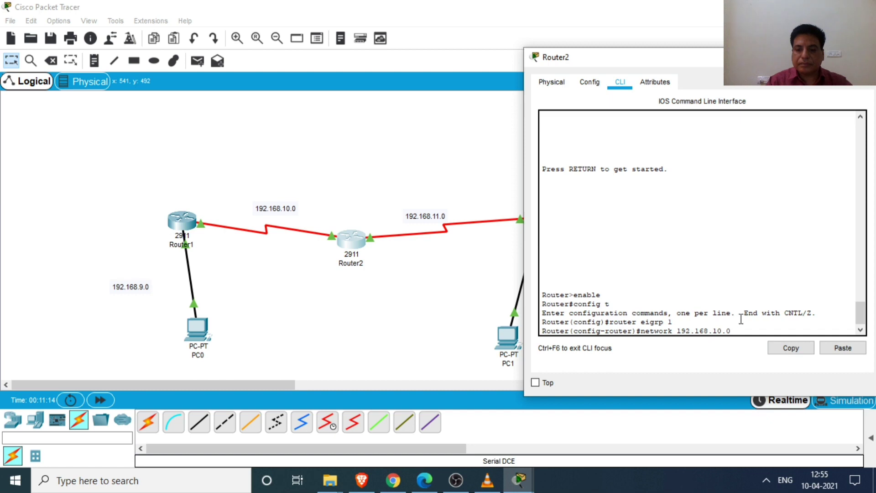
{"action": "key", "text": "Return"}
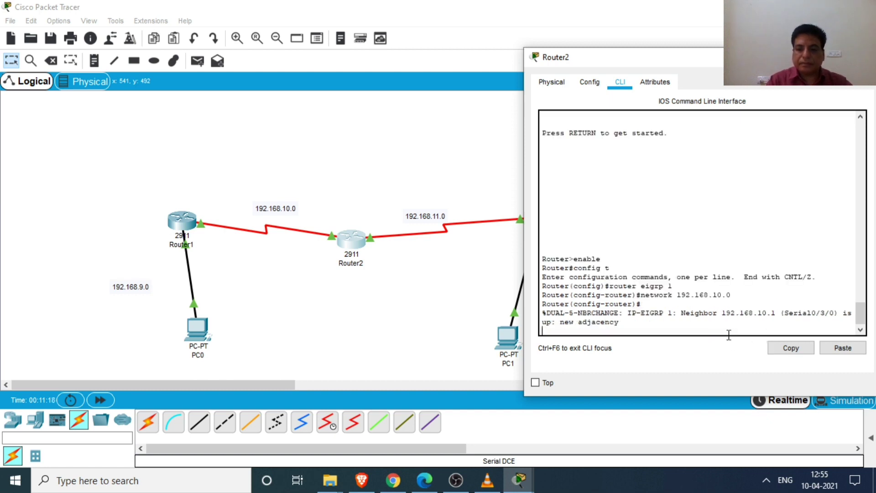
{"action": "key", "text": "Return"}
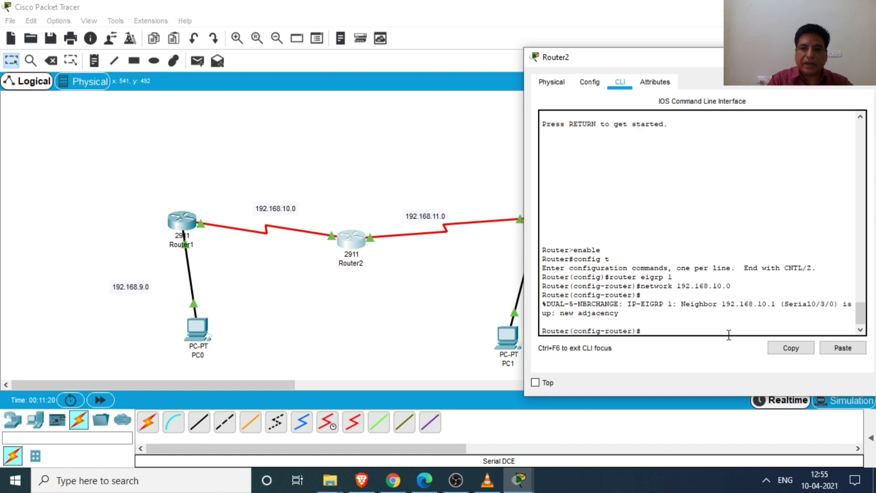
Step: Advertise the network 192.168.11.0 in Router2's EIGRP configuration
{"action": "type", "text": "netw"}
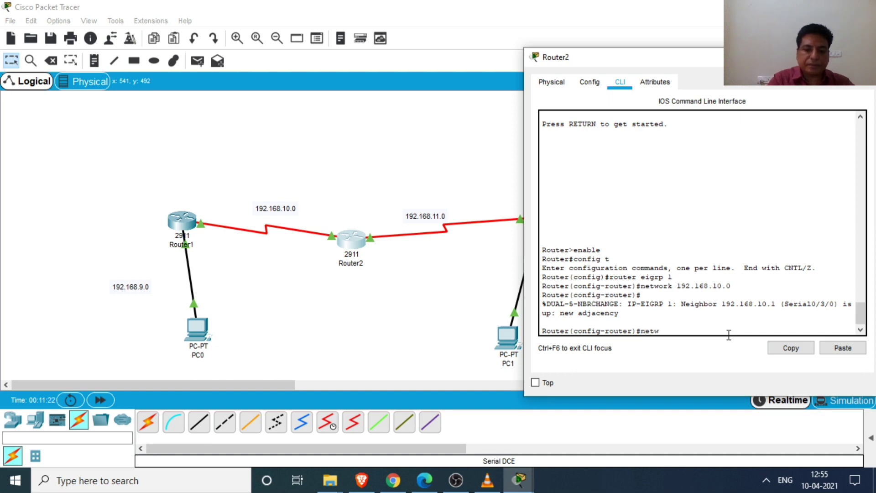
{"action": "type", "text": "ork 91.168.11"}
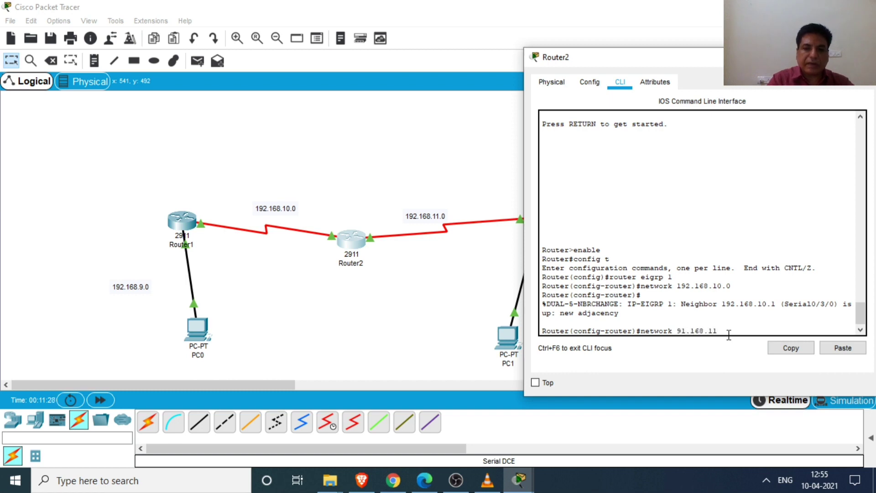
{"action": "key", "text": "BackSpace"}
{"action": "key", "text": "BackSpace"}
{"action": "key", "text": "BackSpace"}
{"action": "key", "text": "BackSpace"}
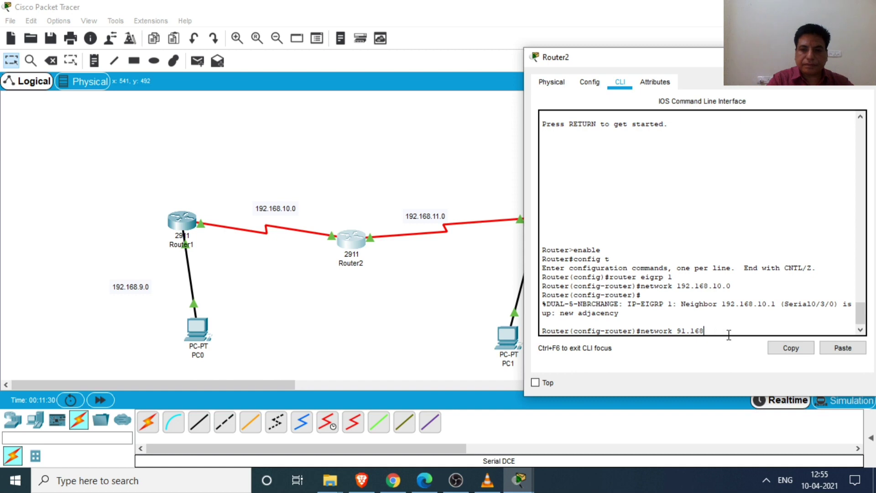
{"action": "key", "text": "BackSpace"}
{"action": "key", "text": "BackSpace"}
{"action": "key", "text": "BackSpace"}
{"action": "type", "text": "19"}
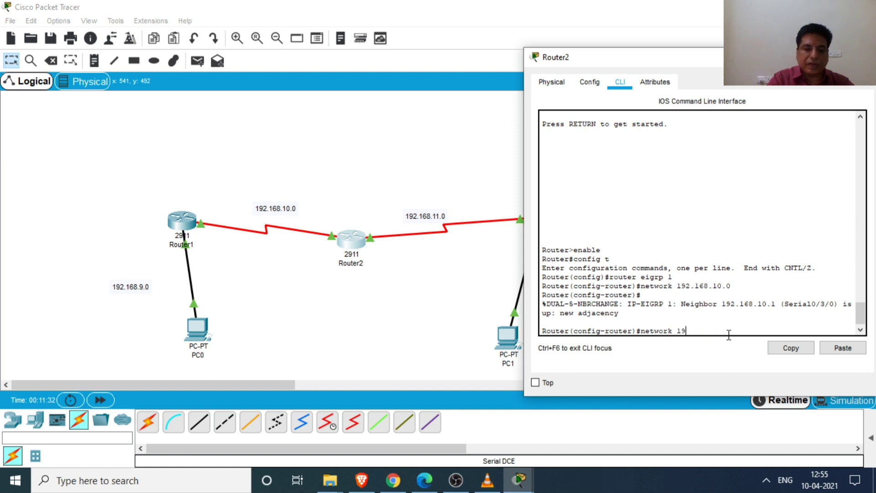
{"action": "type", "text": "2.168"}
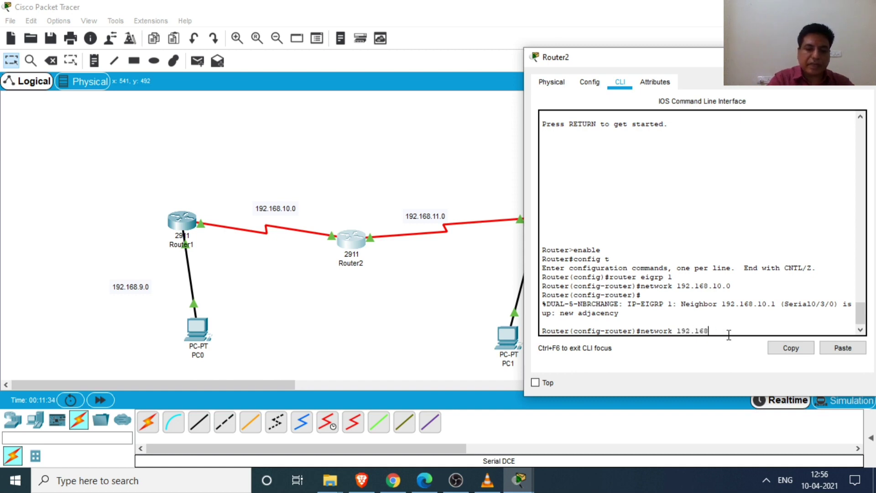
{"action": "type", "text": ".11."}
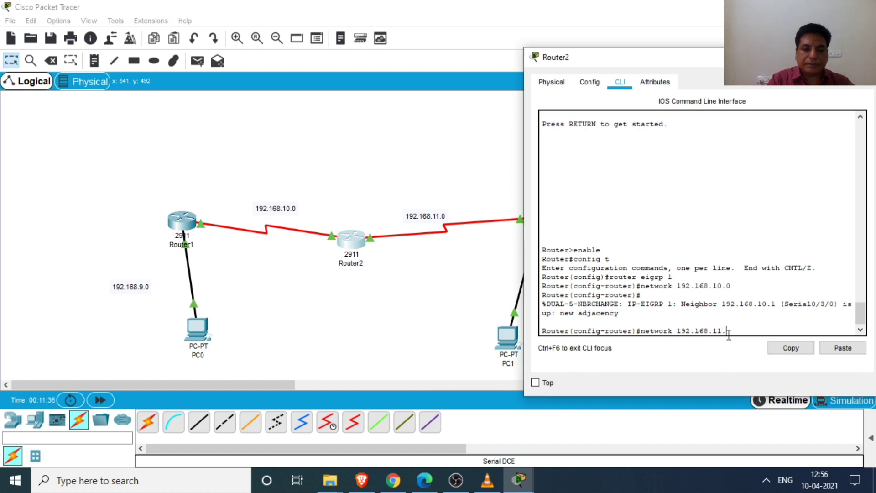
{"action": "type", "text": "0"}
{"action": "key", "text": "Return"}
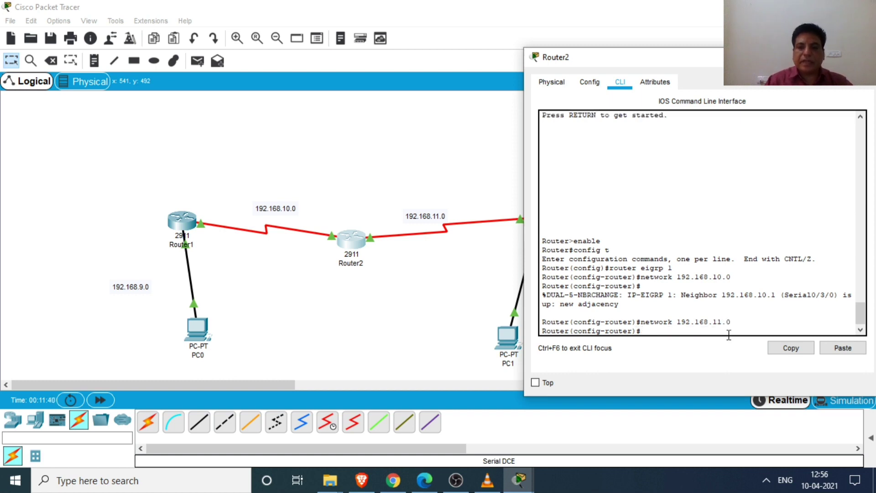
Step: Save Router2's running configuration to NVRAM from its global settings and close the router's window
{"action": "left_click", "coordinate": [589, 85]}
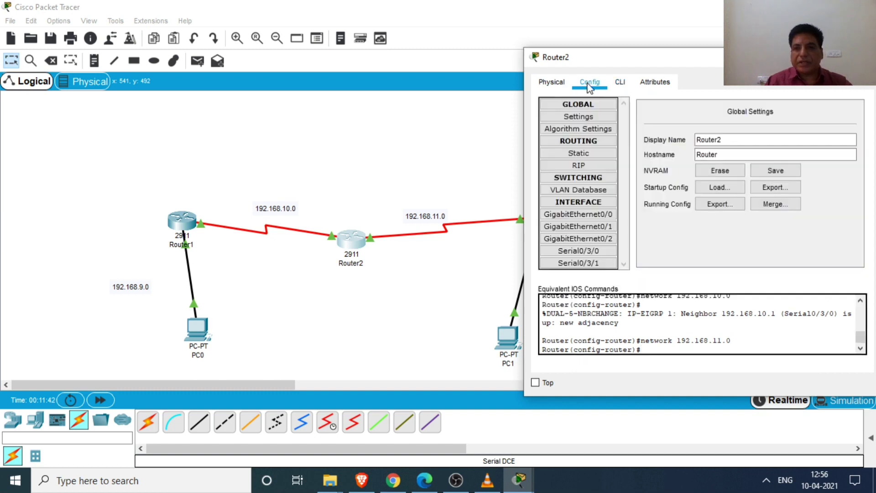
{"action": "left_click", "coordinate": [775, 172]}
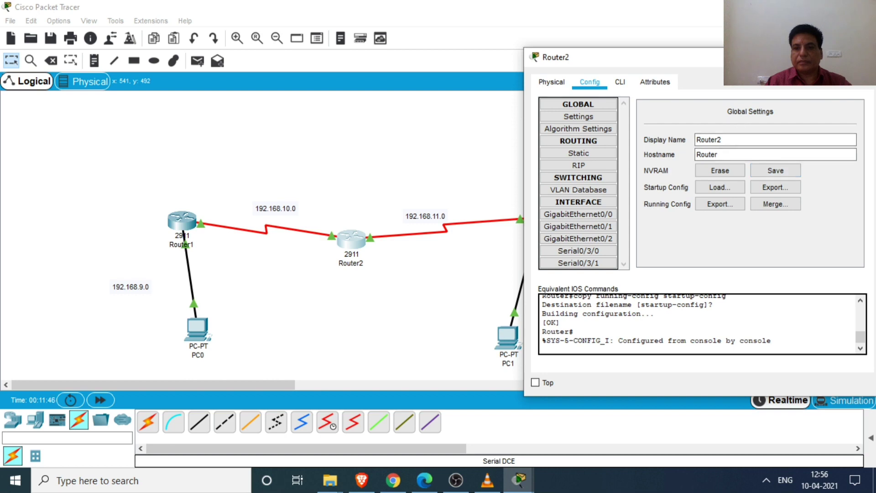
{"action": "left_click", "coordinate": [865, 57]}
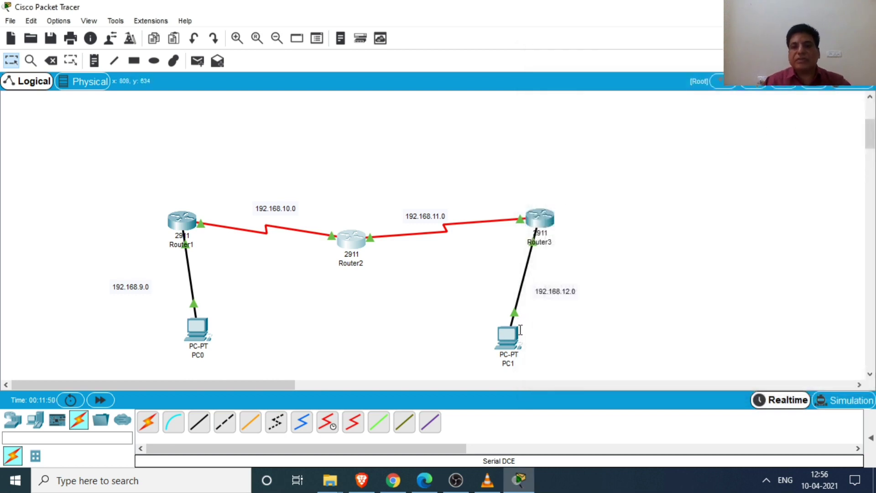
Step: Move PC1 in the topology so that it sits directly below Router3
{"action": "left_click_drag", "start_coordinate": [514, 338], "coordinate": [544, 345]}
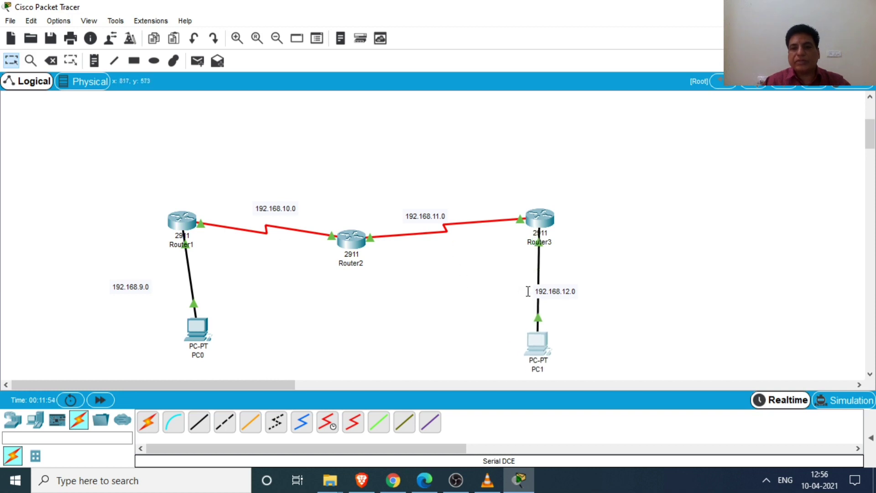
Step: Open Router3's IOS command line and exit its interface, global and privileged modes to end the session
{"action": "left_click", "coordinate": [543, 222]}
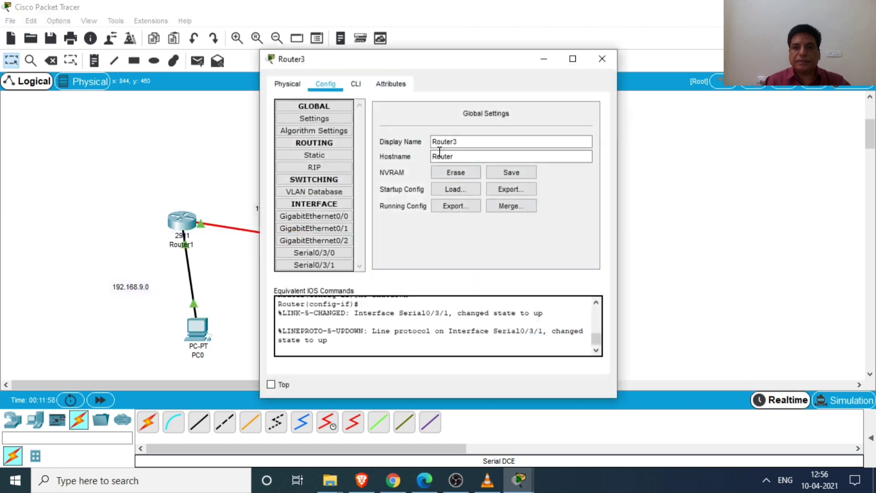
{"action": "left_click", "coordinate": [356, 86]}
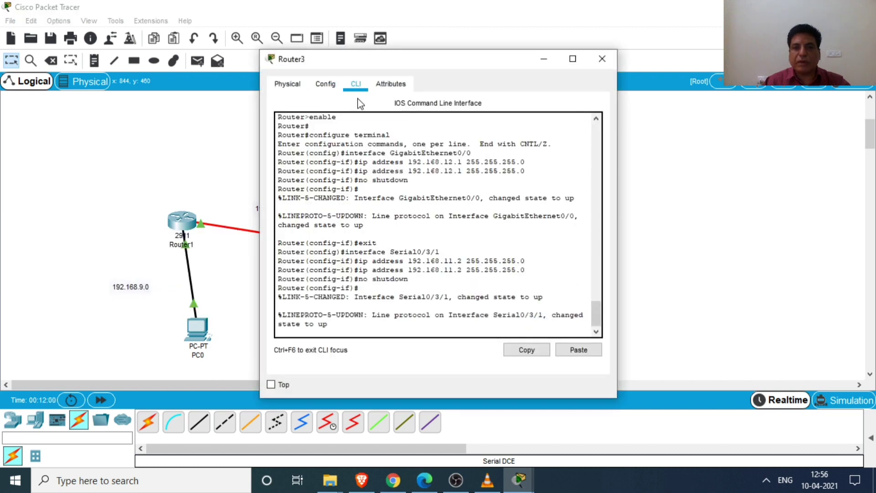
{"action": "key", "text": "Return"}
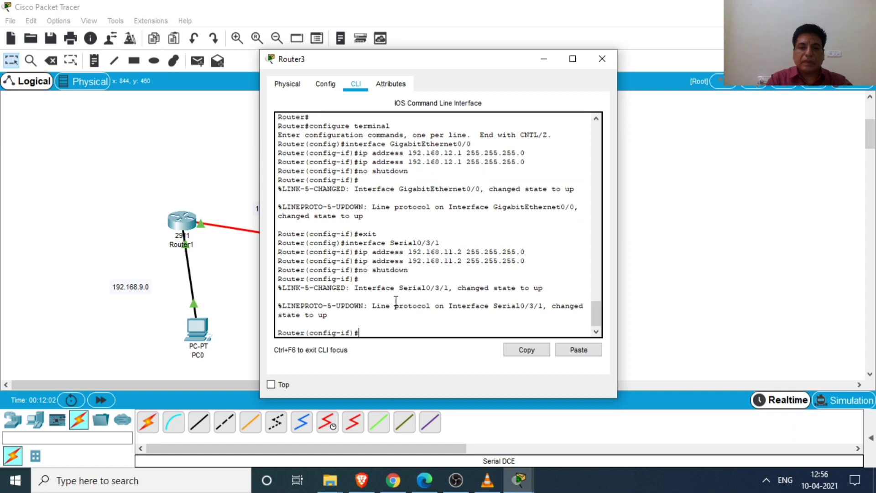
{"action": "type", "text": "exit"}
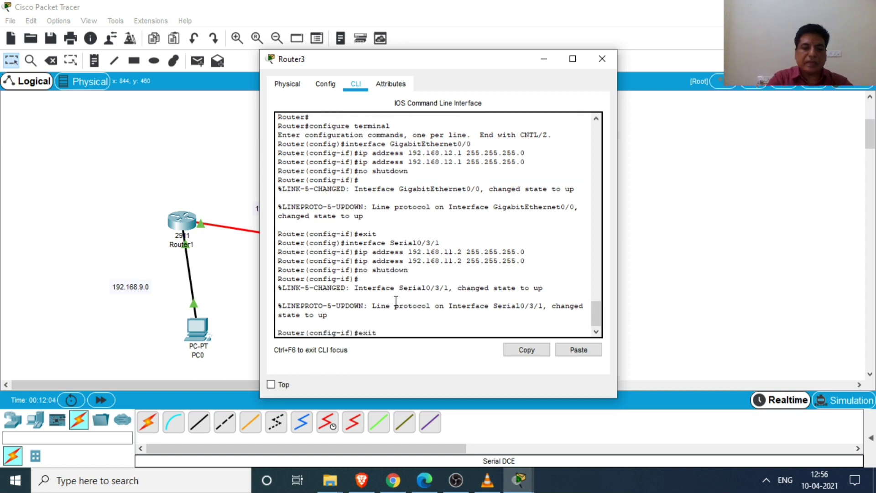
{"action": "key", "text": "Return"}
{"action": "type", "text": "exit"}
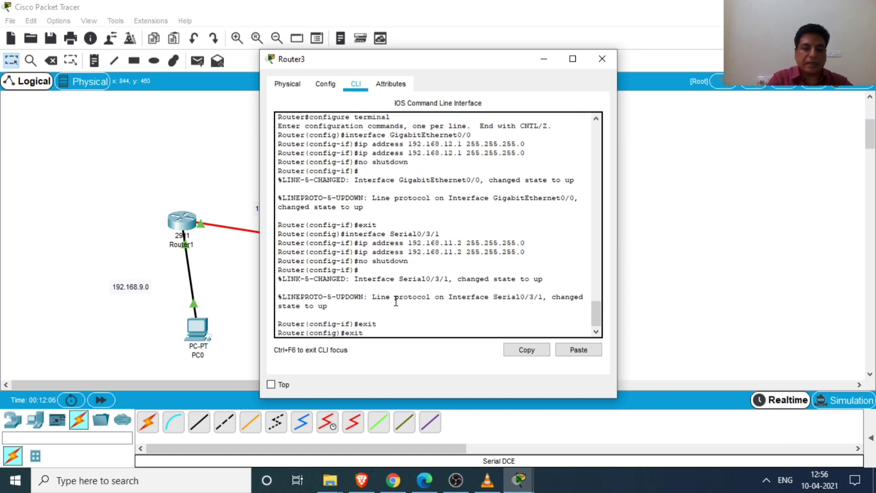
{"action": "key", "text": "Return"}
{"action": "key", "text": "Return"}
{"action": "type", "text": "exit"}
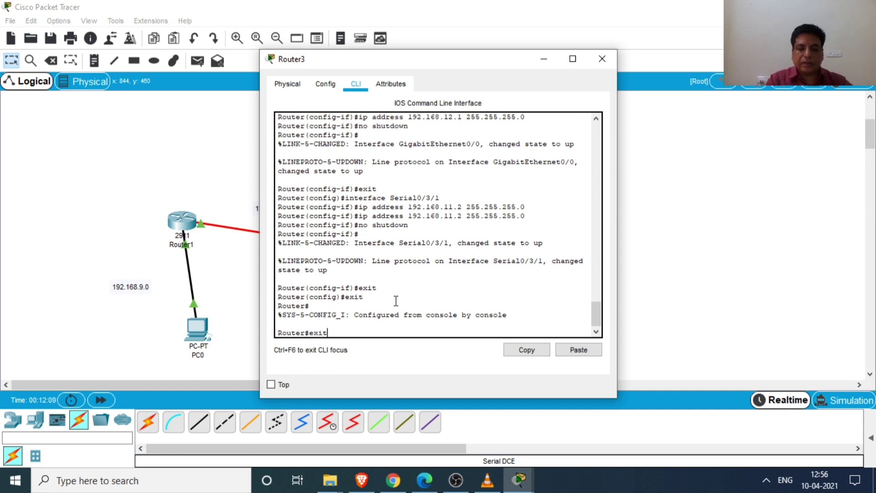
{"action": "key", "text": "Return"}
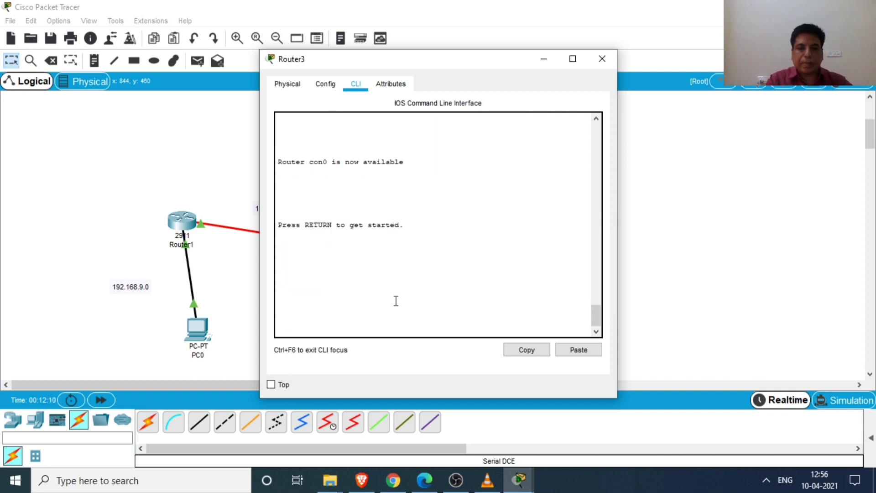
Step: Start a new command-line session on Router3, enable privileged mode and enter global configuration mode with config t
{"action": "key", "text": "Return"}
{"action": "type", "text": "en"}
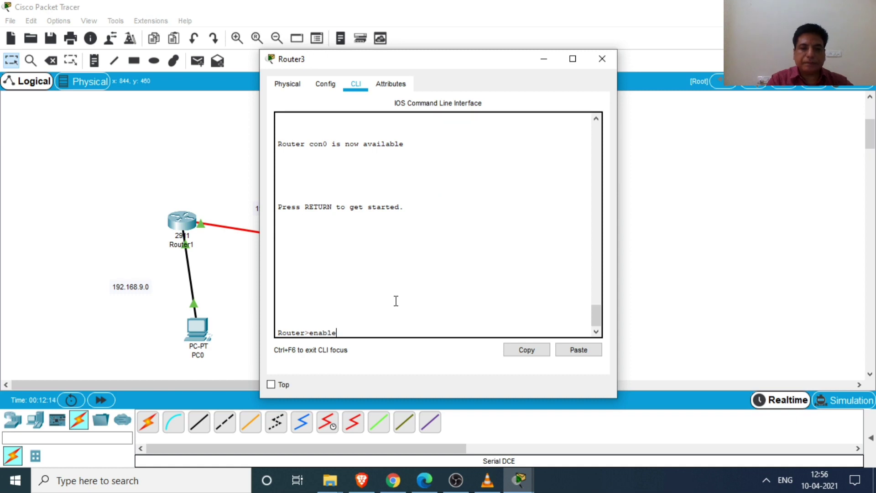
{"action": "type", "text": "able"}
{"action": "key", "text": "Return"}
{"action": "type", "text": "co"}
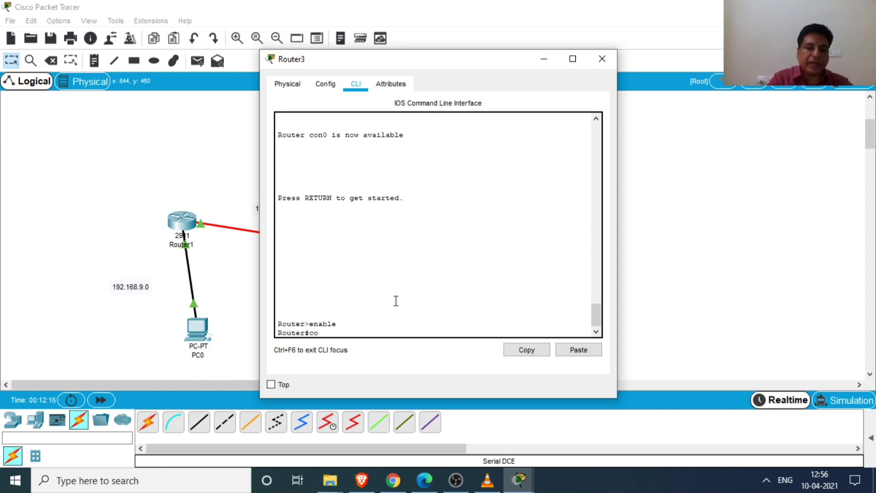
{"action": "type", "text": "nfig t"}
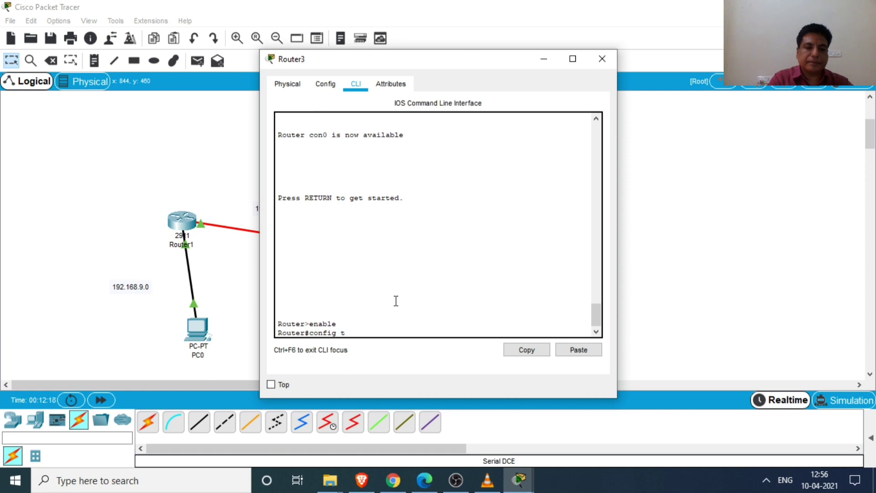
{"action": "key", "text": "Return"}
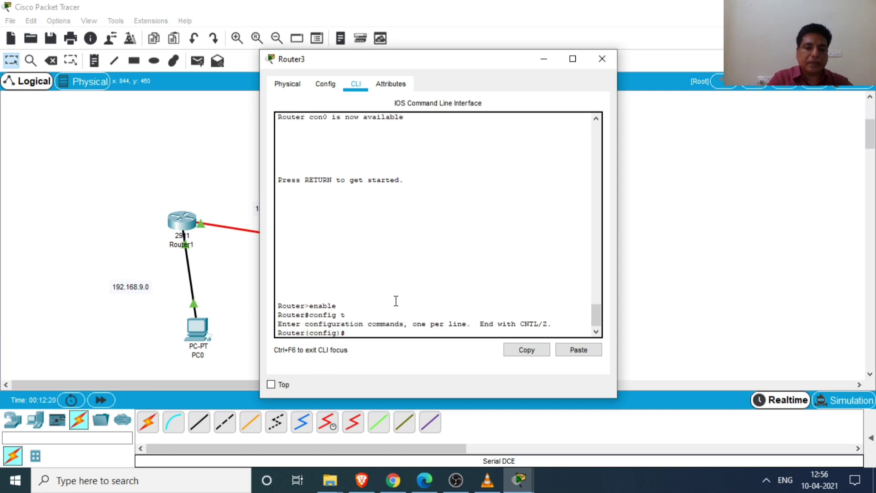
{"action": "type", "text": "rote"}
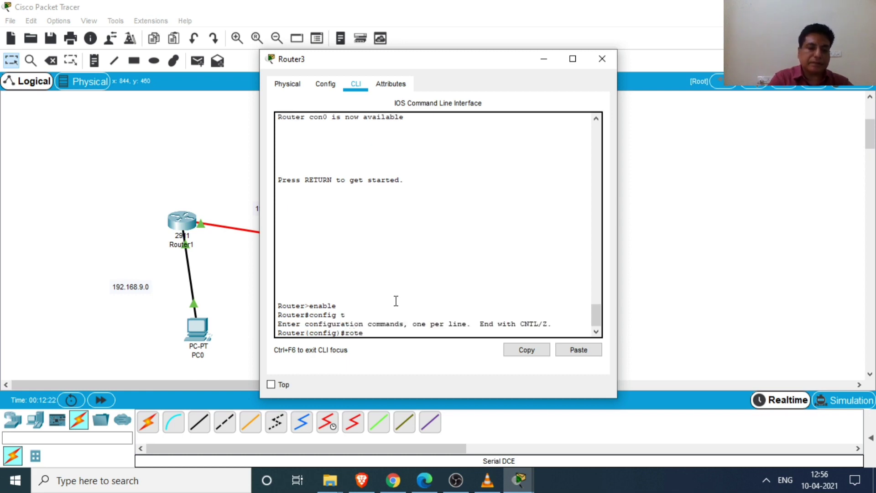
{"action": "type", "text": "r eigrp"}
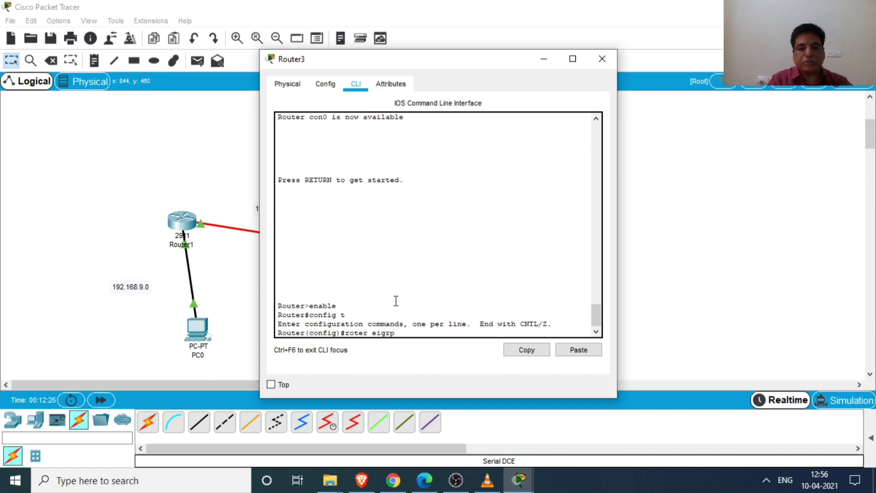
{"action": "type", "text": " 1"}
{"action": "key", "text": "Return"}
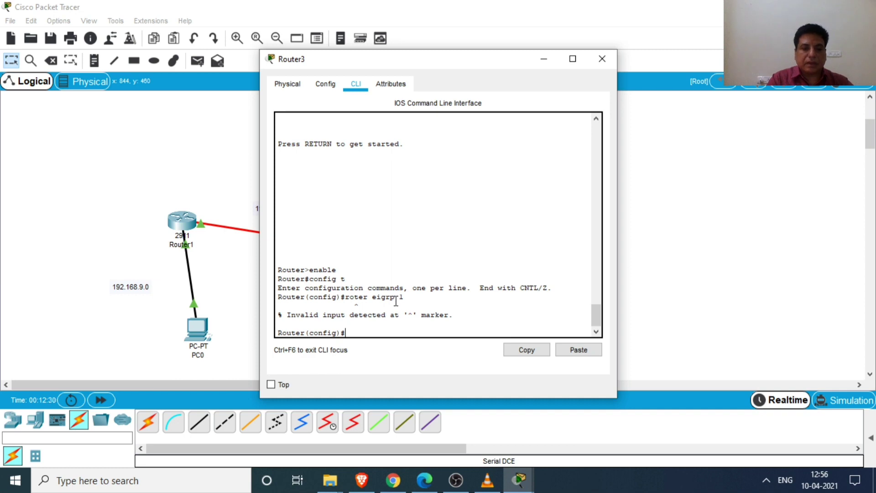
Step: Start EIGRP routing on Router3 for autonomous system 1 with router eigrp 1
{"action": "type", "text": "route"}
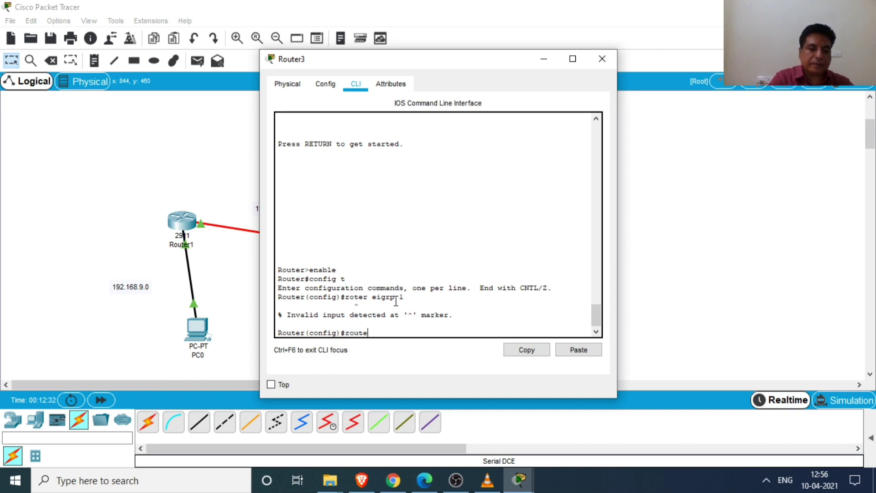
{"action": "type", "text": "r eigr"}
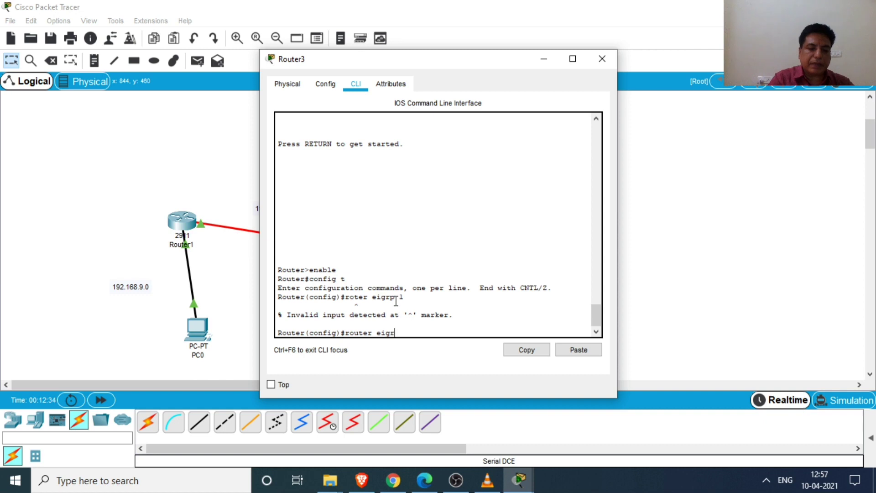
{"action": "type", "text": "p 1"}
{"action": "key", "text": "Return"}
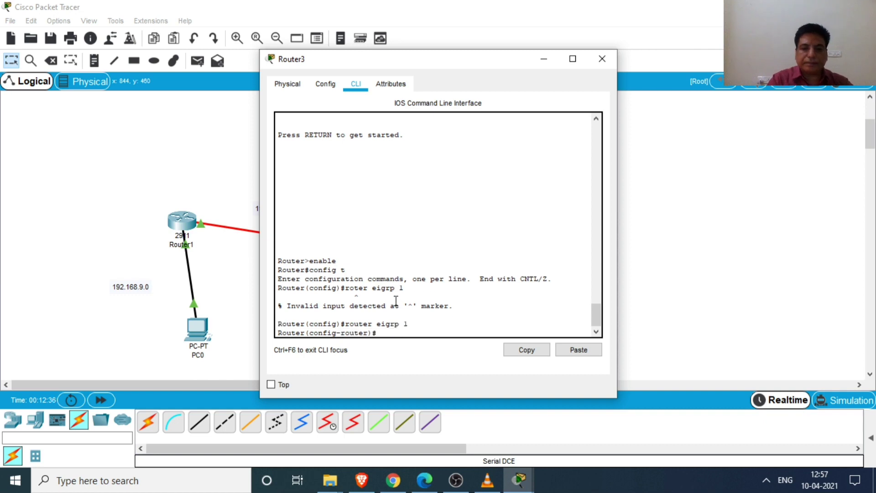
Step: Advertise the PC-side network 192.168.12.0 in Router3's EIGRP process, keeping the router's window clear of the topology's network labels
{"action": "type", "text": "net"}
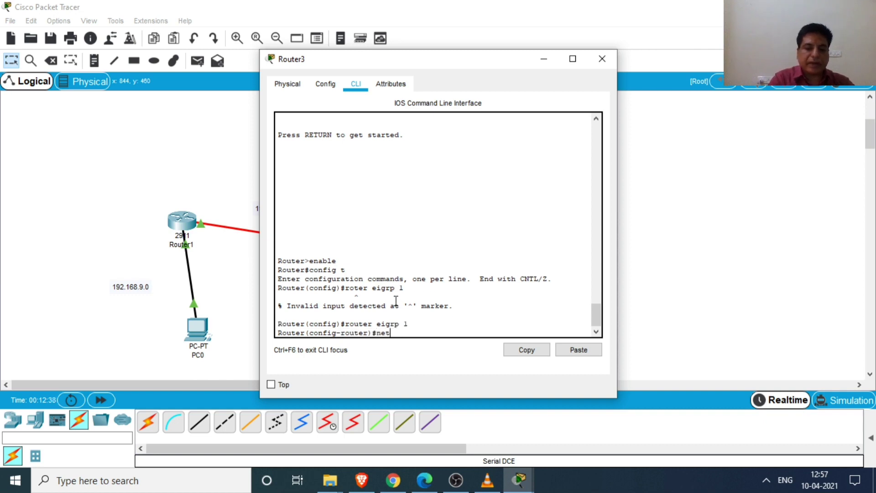
{"action": "type", "text": "work"}
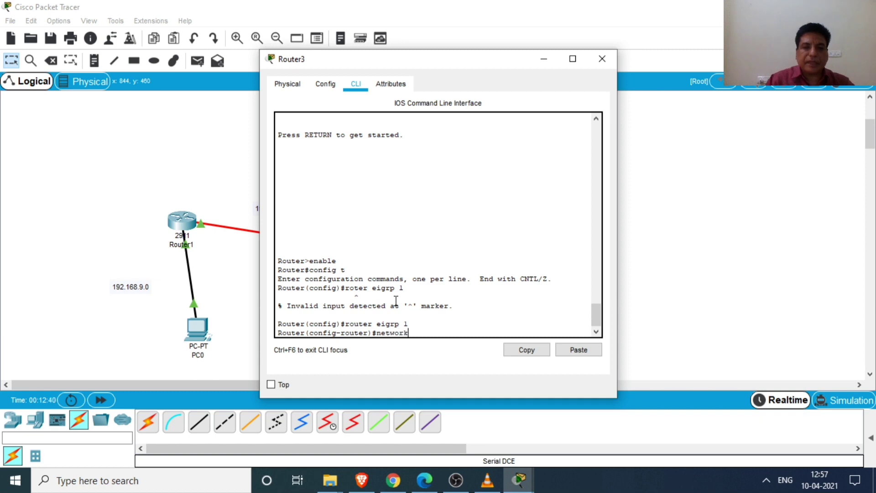
{"action": "left_click_drag", "start_coordinate": [379, 65], "coordinate": [164, 79]}
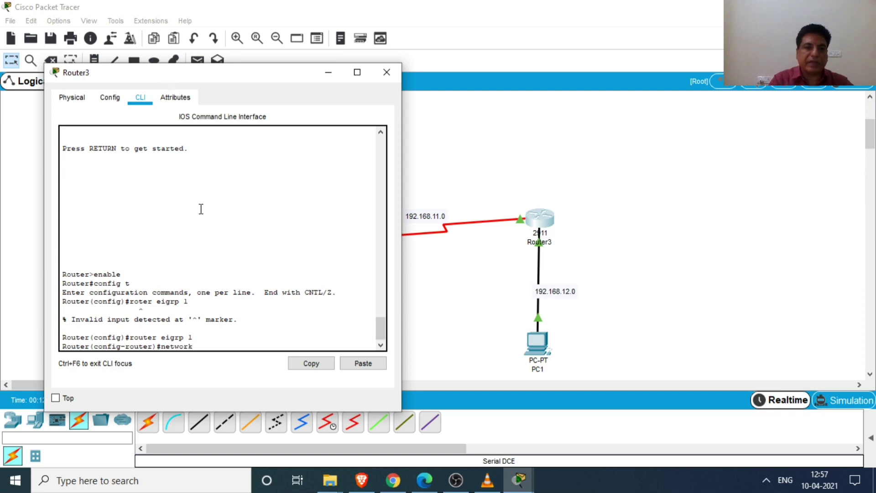
{"action": "type", "text": "9"}
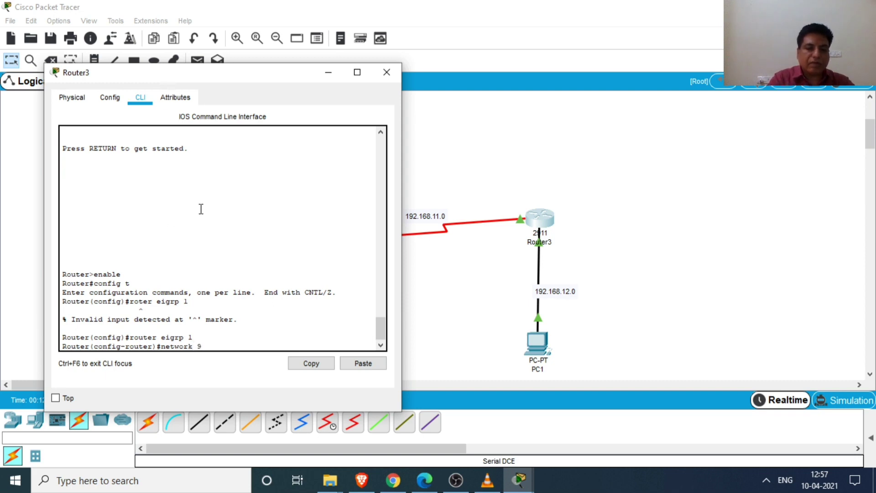
{"action": "type", "text": "1"}
{"action": "key", "text": "BackSpace"}
{"action": "key", "text": "BackSpace"}
{"action": "type", "text": "192.16"}
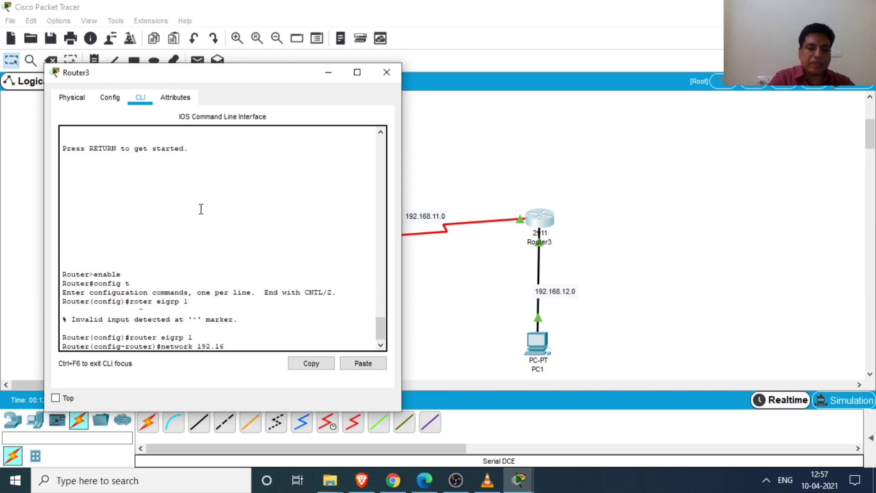
{"action": "type", "text": "8.12."}
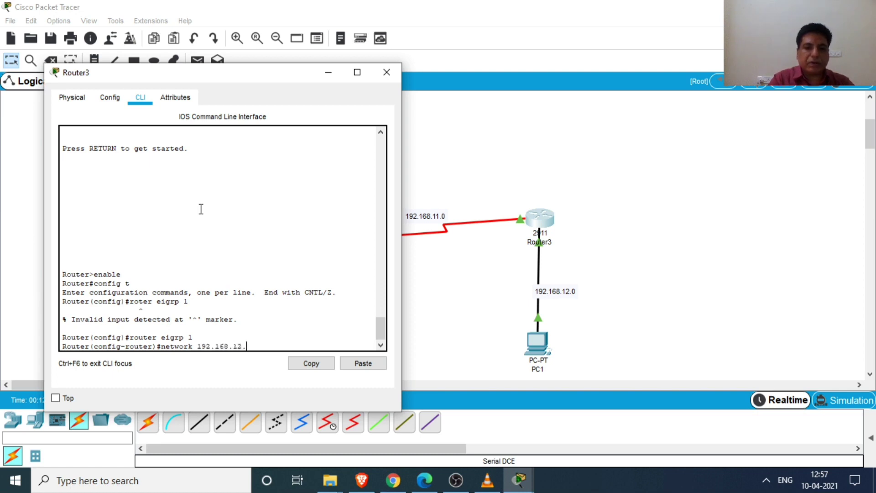
{"action": "type", "text": "0"}
{"action": "key", "text": "Return"}
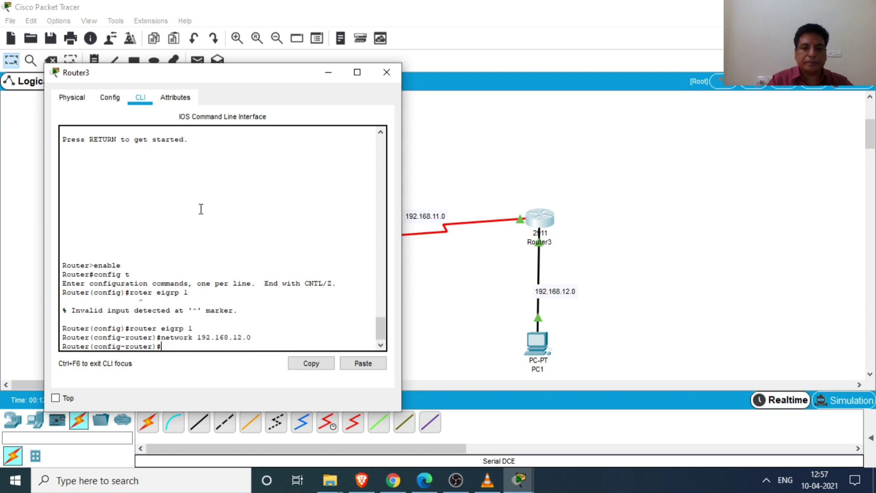
Step: Advertise the serial link network 192.168.11.0 in Router3's EIGRP process
{"action": "key", "text": "Up"}
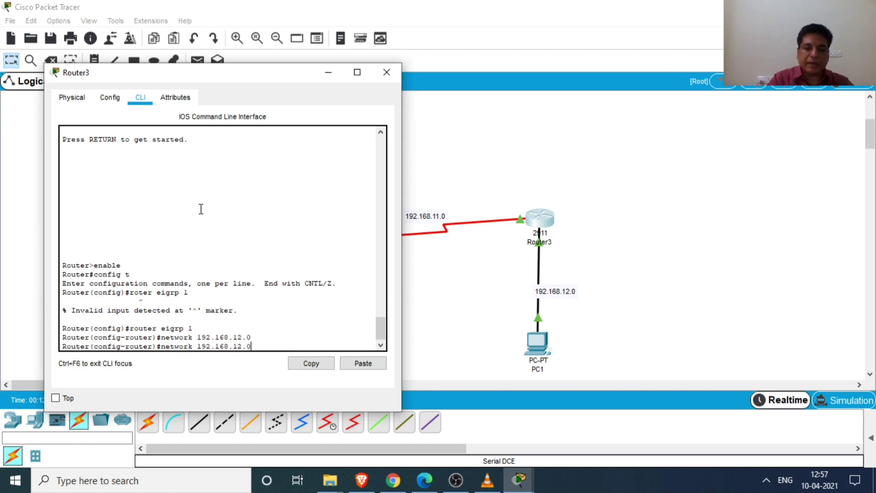
{"action": "key", "text": "BackSpace"}
{"action": "key", "text": "BackSpace"}
{"action": "key", "text": "BackSpace"}
{"action": "type", "text": "1.0"}
{"action": "key", "text": "Return"}
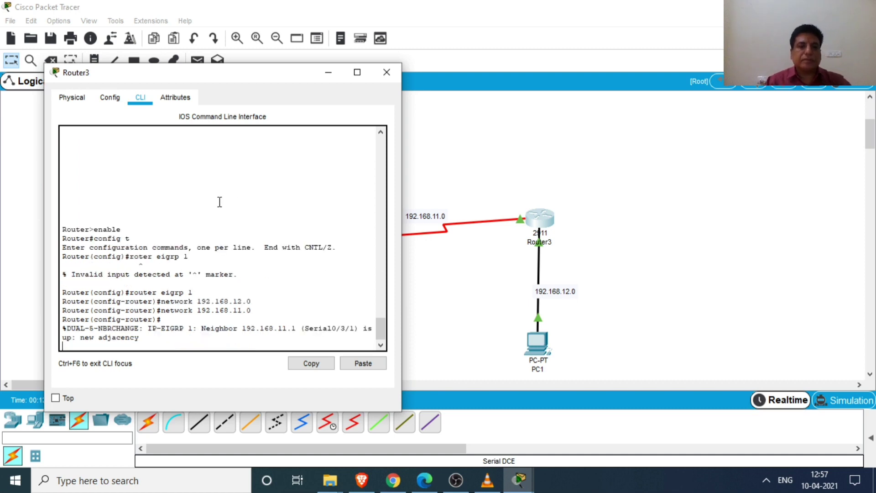
{"action": "key", "text": "Return"}
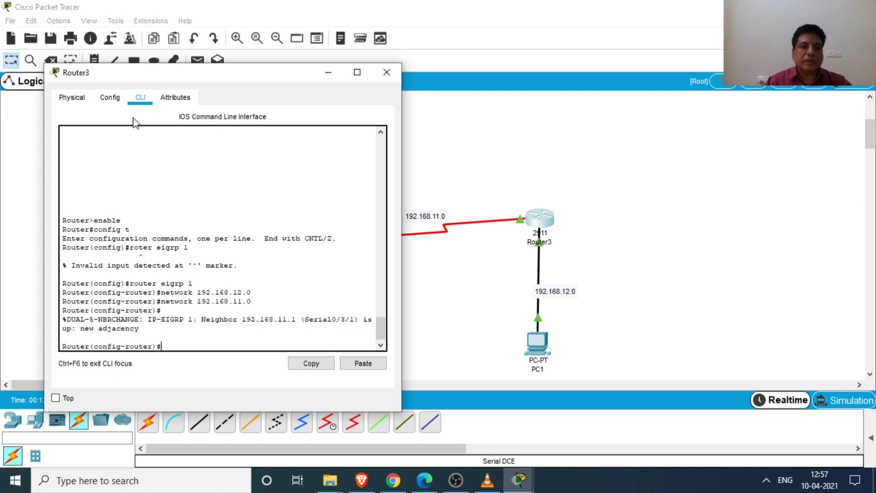
Step: Save Router3's running configuration to NVRAM from its global settings and close the router's window
{"action": "left_click", "coordinate": [106, 101]}
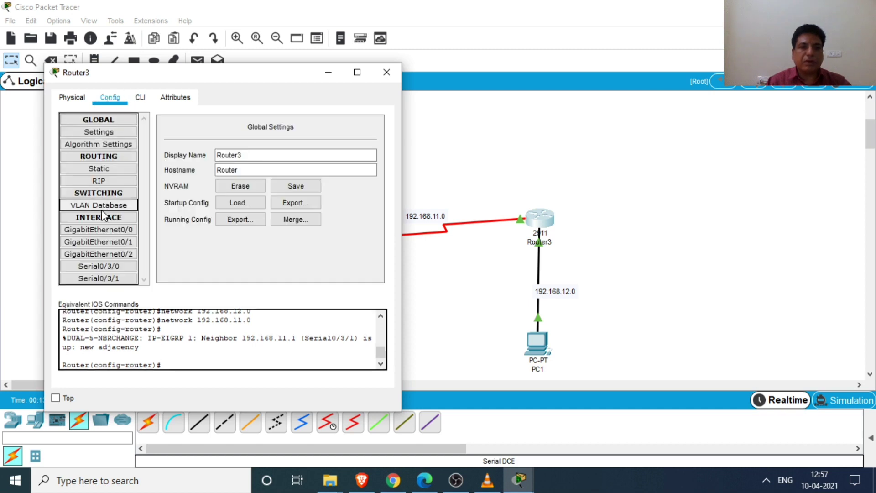
{"action": "left_click", "coordinate": [297, 187]}
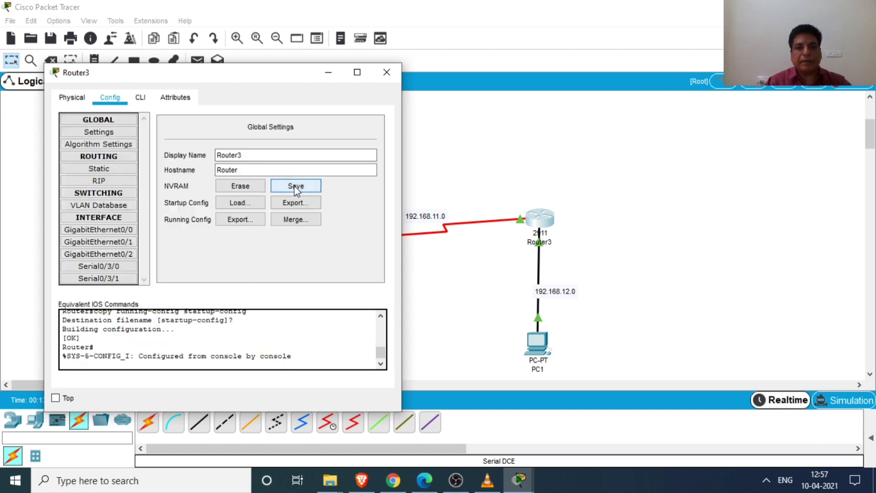
{"action": "left_click", "coordinate": [387, 72]}
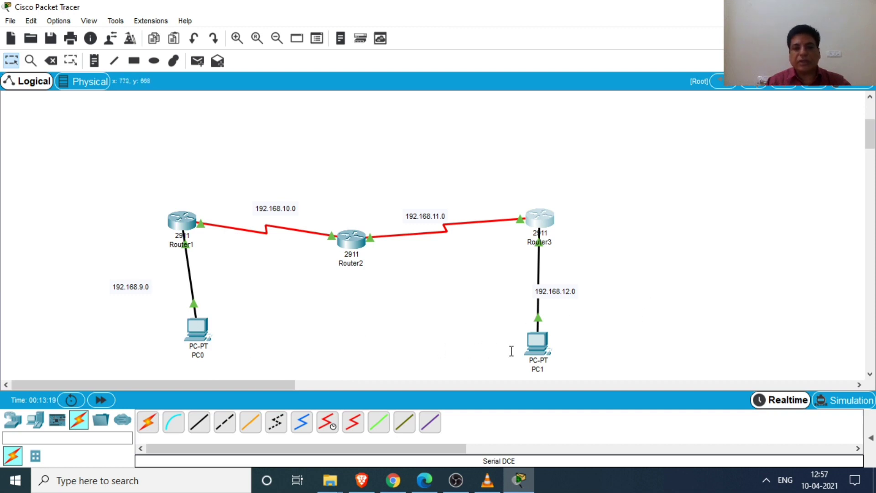
Step: Test connectivity from PC0's command prompt by pinging 192.168.12.2 twice, and close the PC's window
{"action": "left_click", "coordinate": [196, 329]}
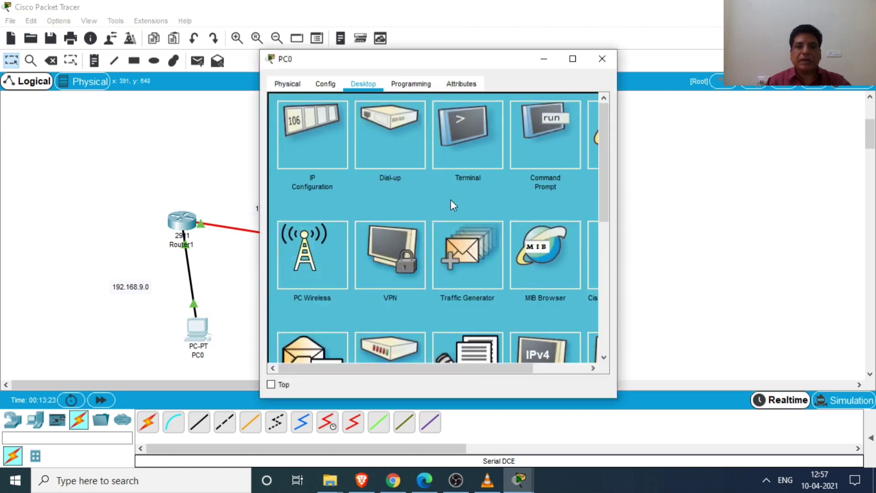
{"action": "left_click", "coordinate": [540, 128]}
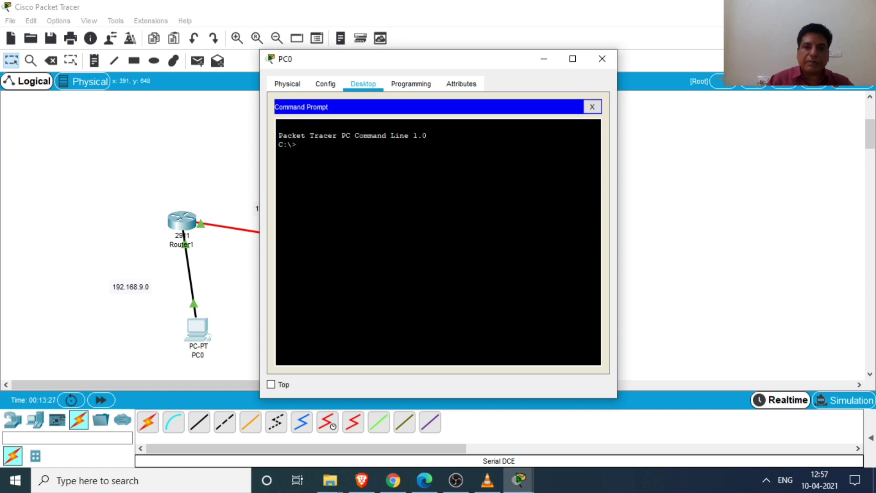
{"action": "left_click_drag", "start_coordinate": [492, 58], "coordinate": [708, 82]}
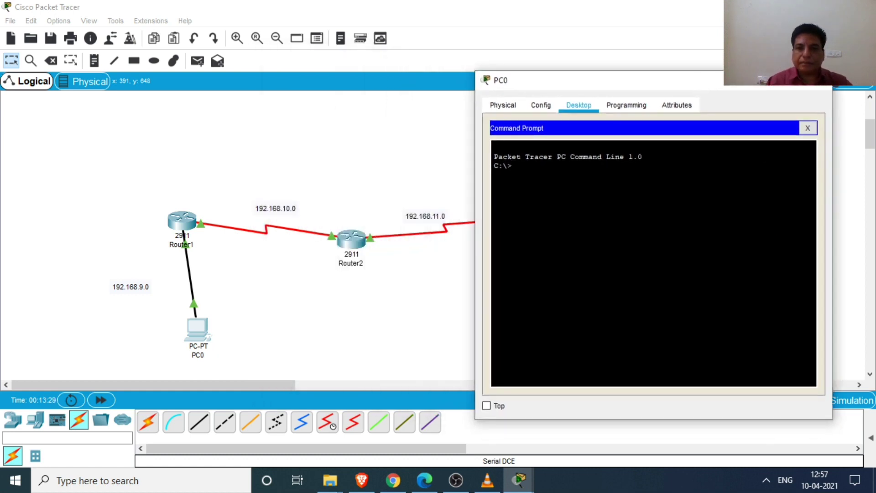
{"action": "type", "text": "ping"}
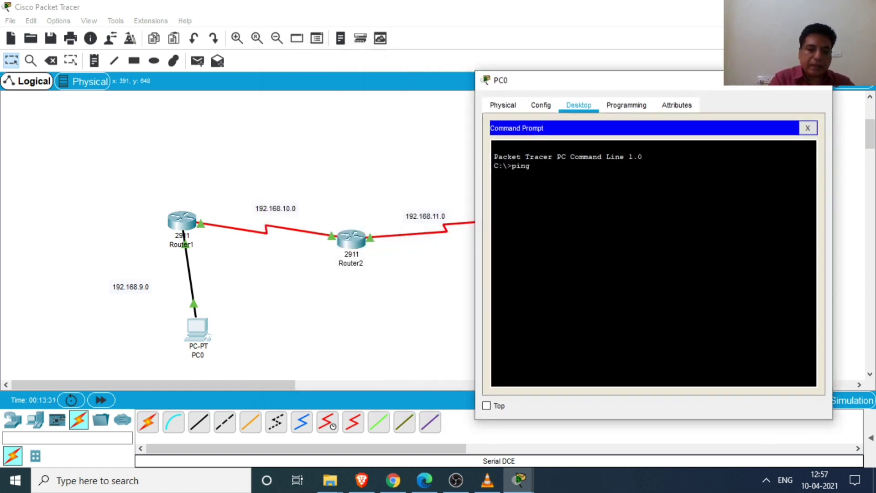
{"action": "type", "text": " 192.1"}
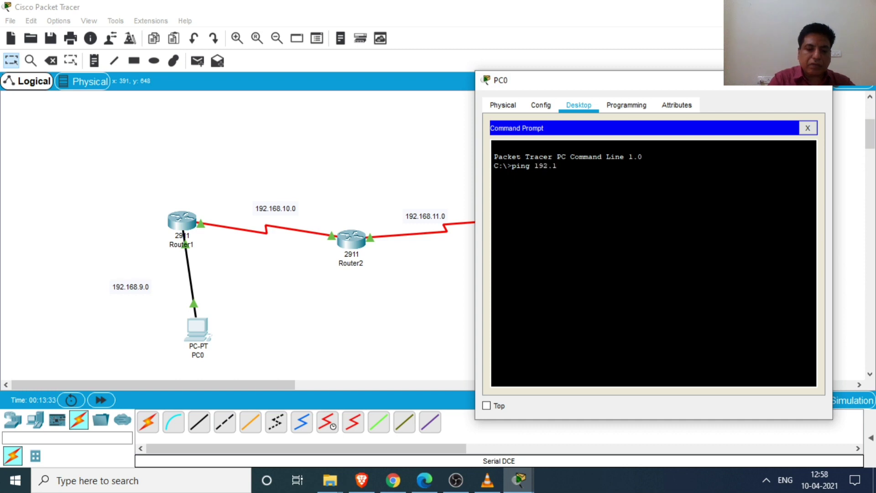
{"action": "type", "text": "68.12"}
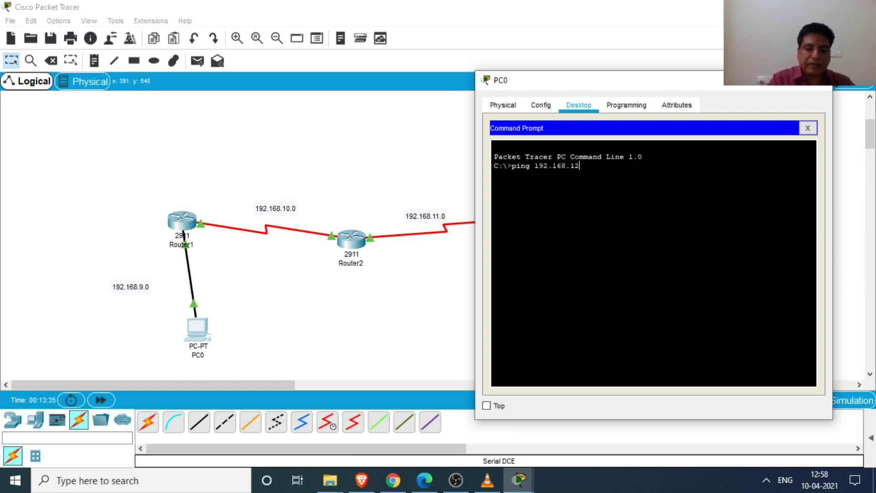
{"action": "type", "text": ".2"}
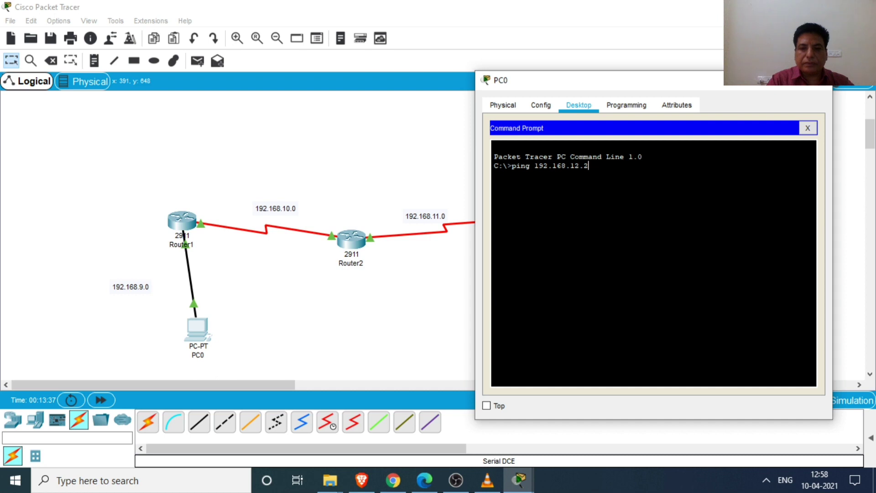
{"action": "key", "text": "Return"}
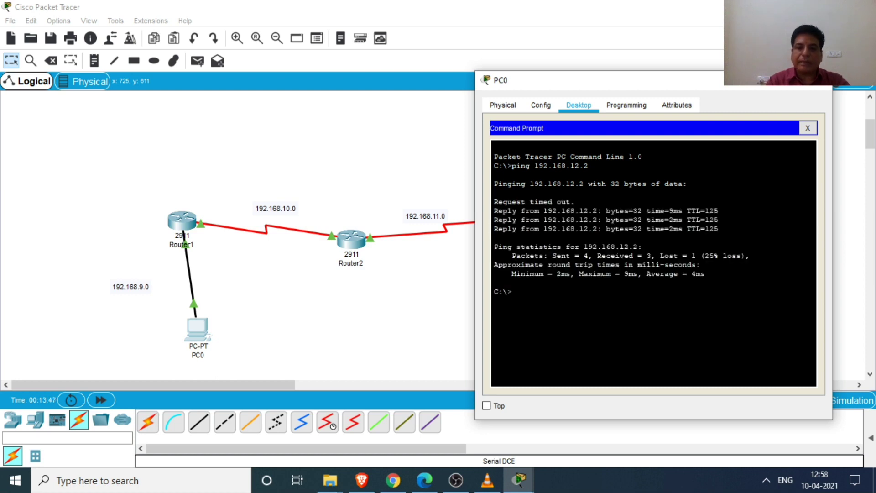
{"action": "key", "text": "Up"}
{"action": "key", "text": "Return"}
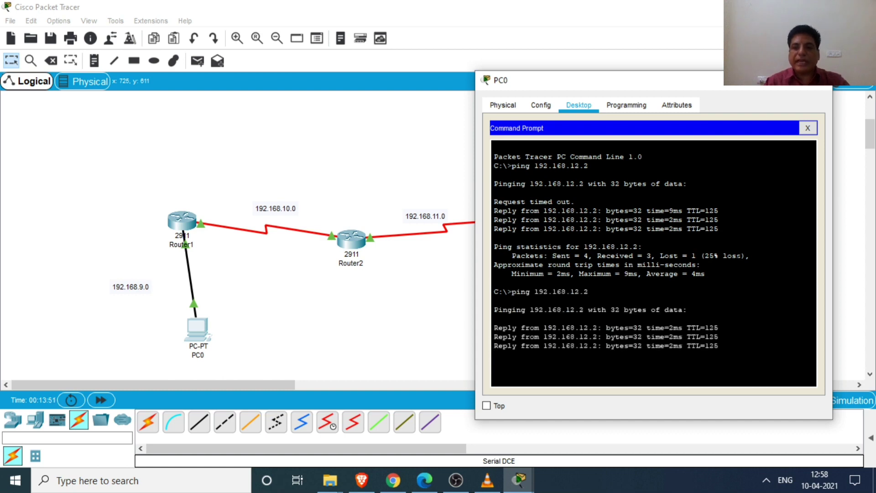
{"action": "left_click", "coordinate": [821, 89]}
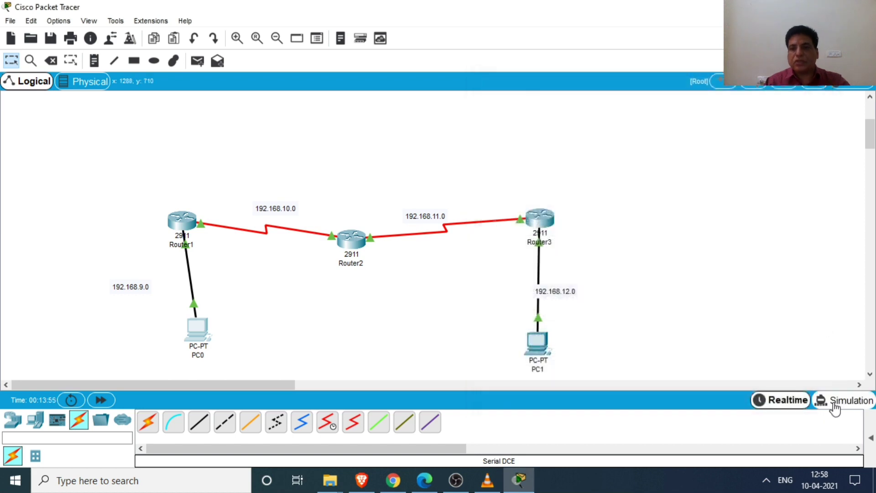
Step: Switch the network to Simulation mode and play the simulation to watch the packet events
{"action": "left_click", "coordinate": [834, 399]}
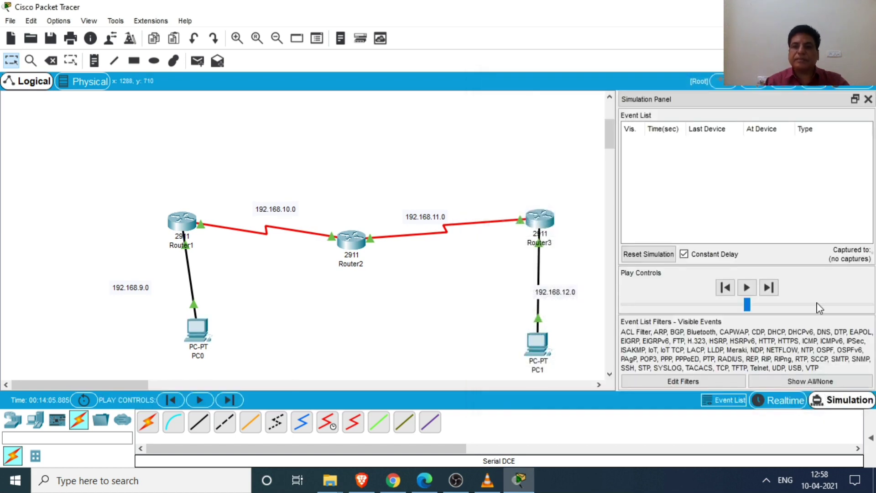
{"action": "left_click", "coordinate": [747, 288]}
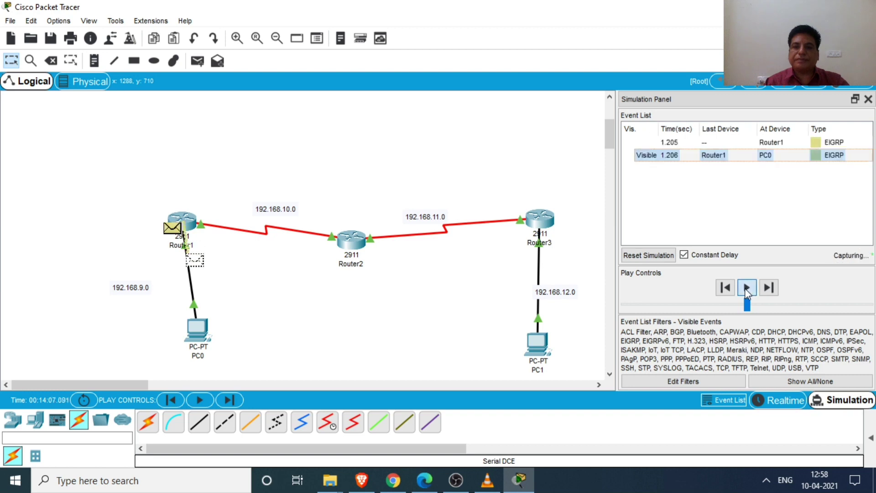